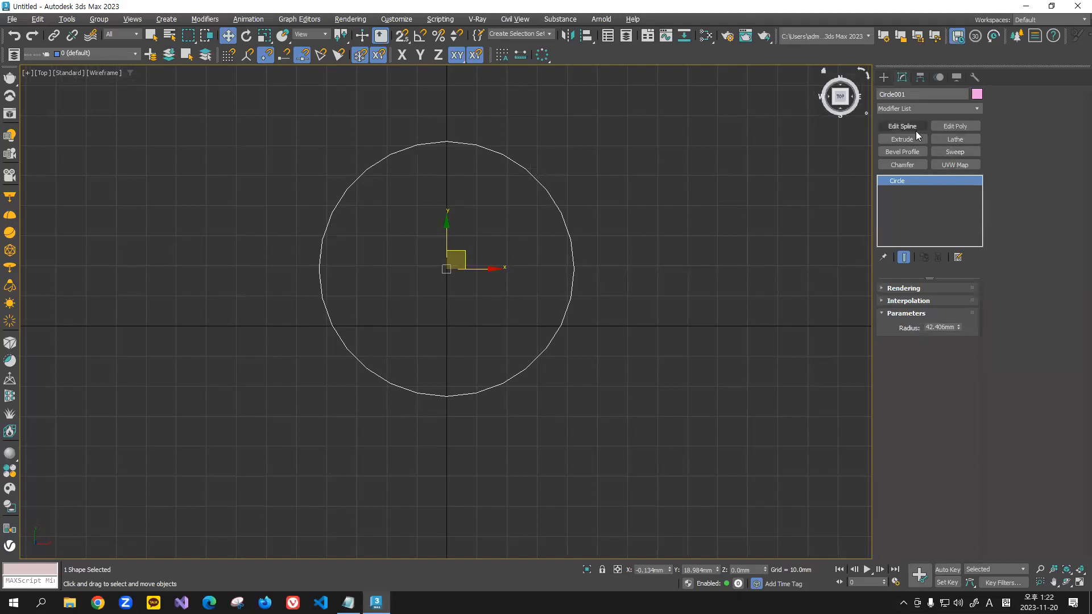
# Step: Add an Edit Spline modifier to the circle and outline its spline inward to form a double ring
pyautogui.click(897, 126)
pyautogui.click(941, 305)
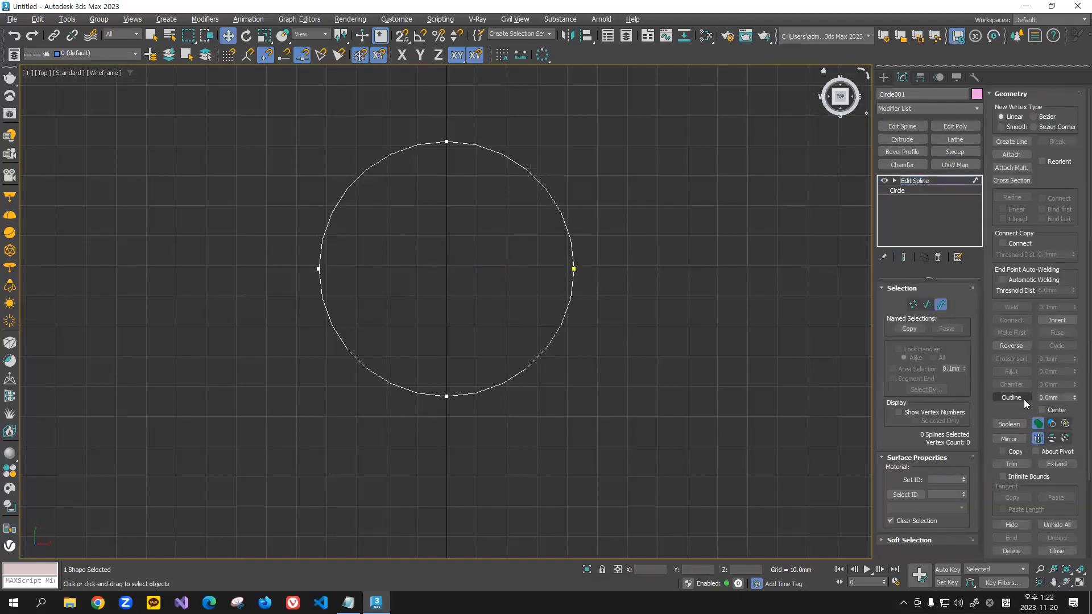
pyautogui.click(1023, 400)
pyautogui.click(545, 191)
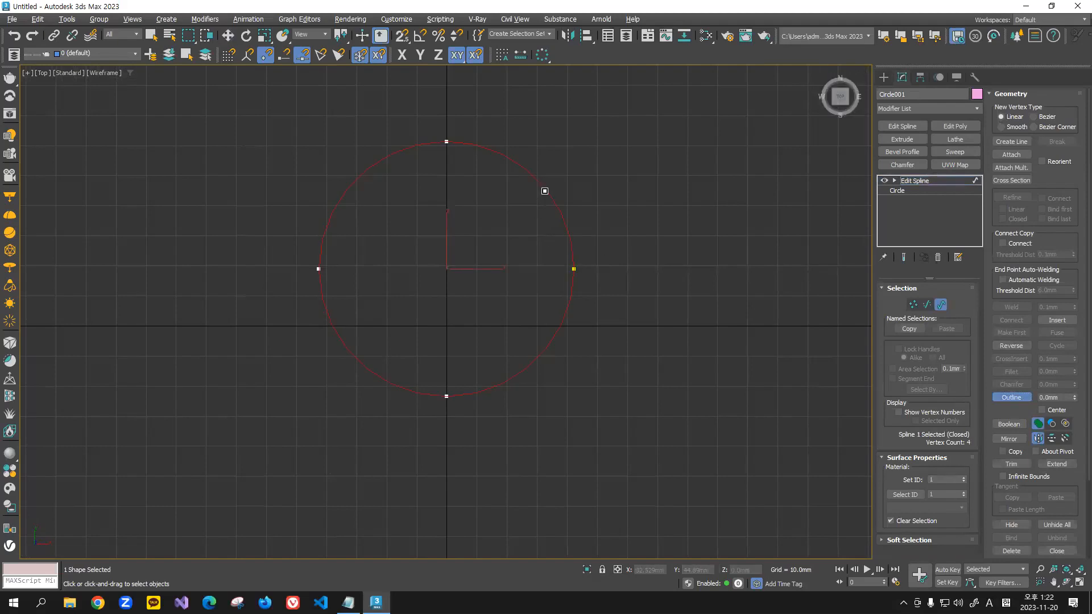
pyautogui.moveTo(545, 191); pyautogui.dragTo(561, 175)
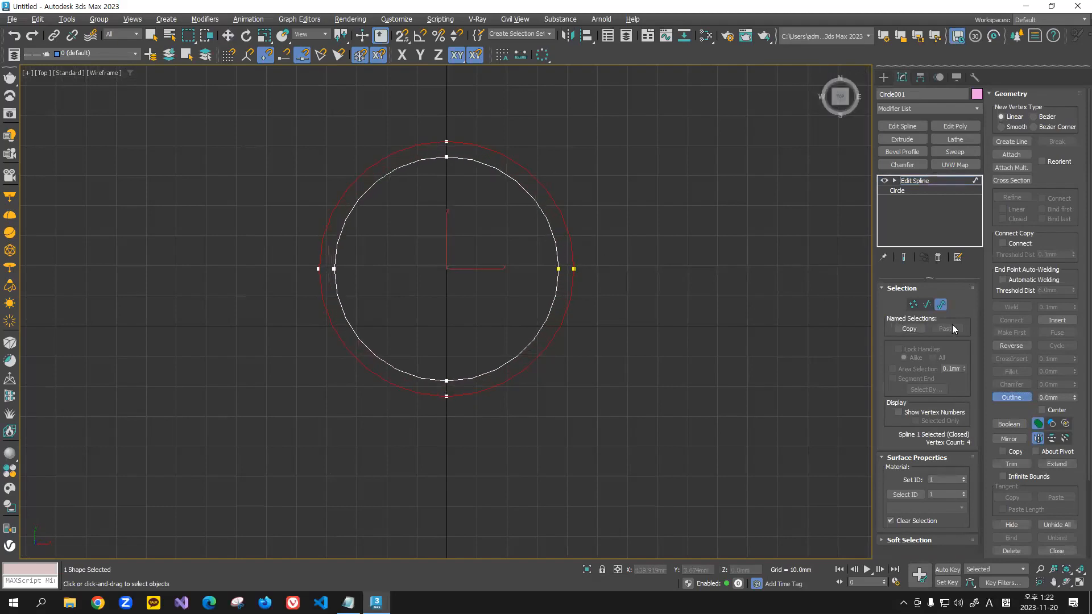
pyautogui.click(1011, 398)
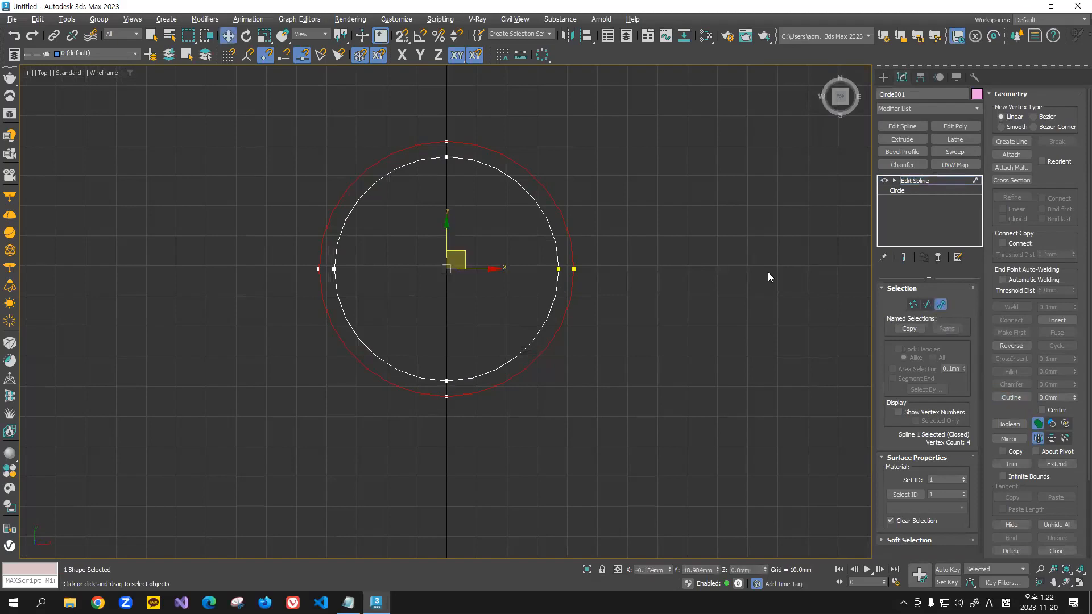
pyautogui.click(703, 223)
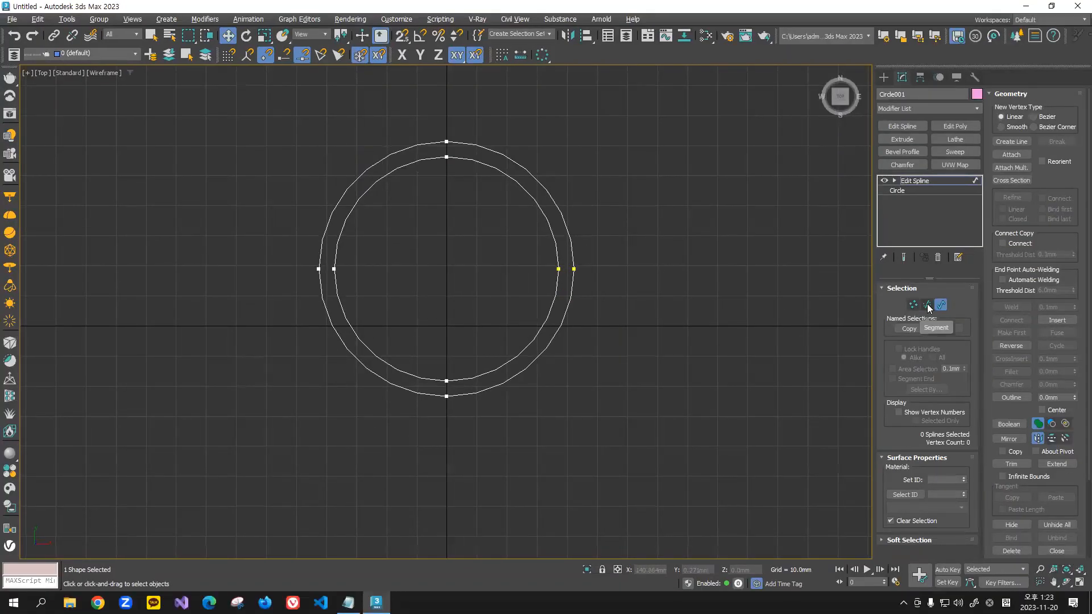
# Step: Delete the upper-right segment of the inner circle at segment level
pyautogui.click(927, 306)
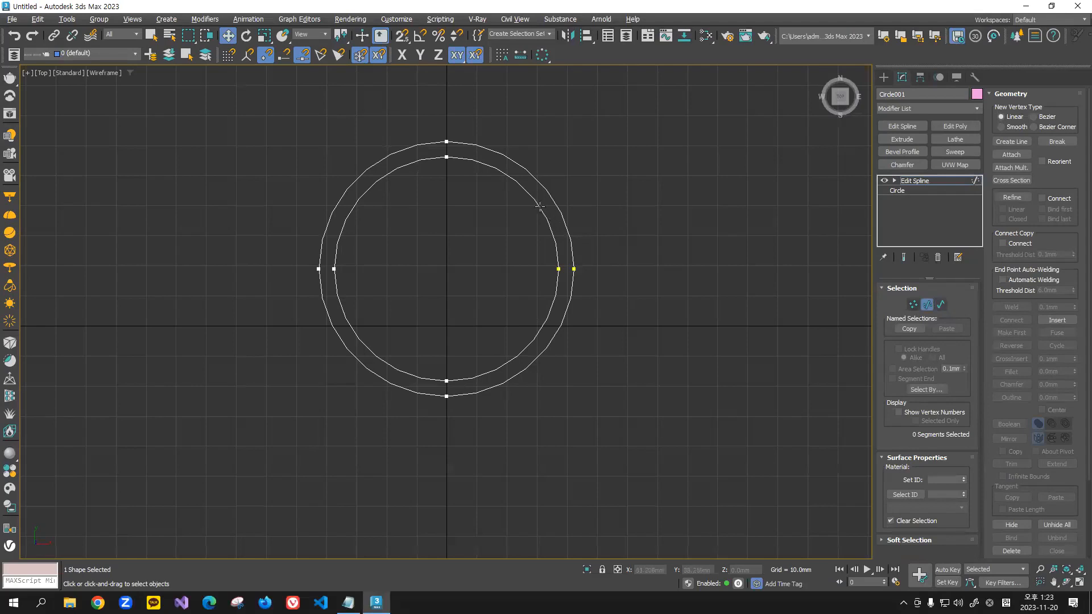
pyautogui.click(539, 207)
pyautogui.press('Delete')
# Step: Select the outer circle's upper-right segment and review the editing commands available for segments
pyautogui.click(542, 185)
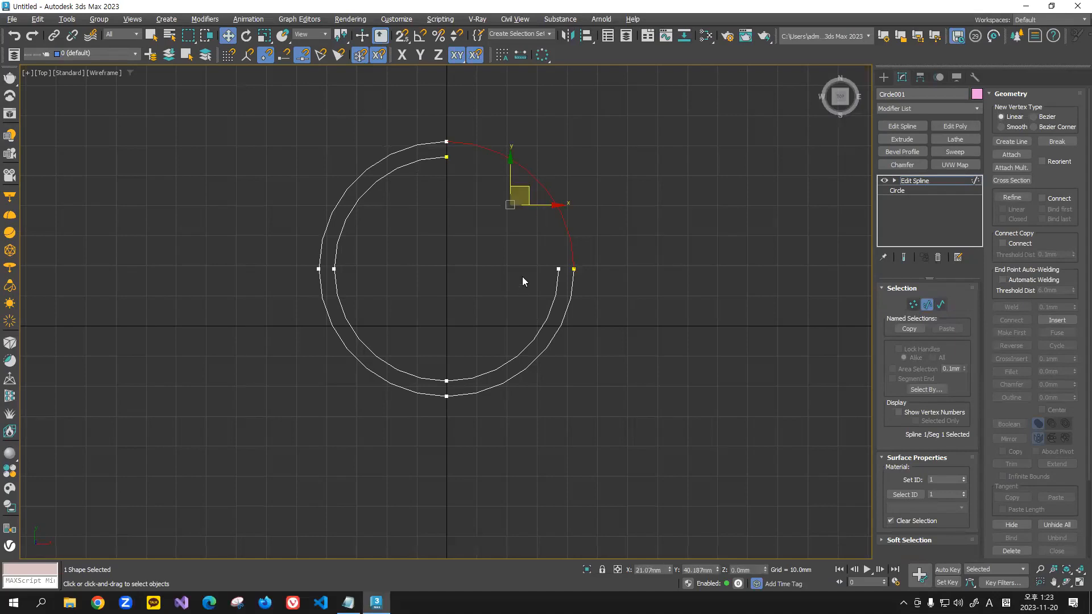
pyautogui.scroll(-5, 1047, 409)
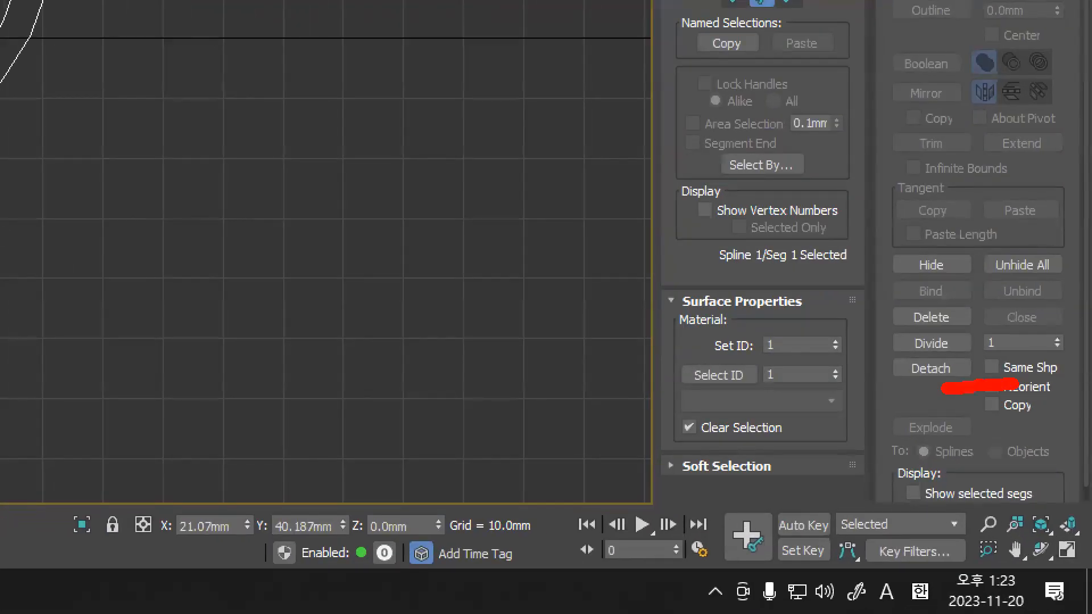
pyautogui.moveTo(947, 389)
pyautogui.mouseDown()
pyautogui.moveTo(955, 191)
pyautogui.moveTo(1007, 356)
pyautogui.moveTo(843, 390)
pyautogui.mouseUp()
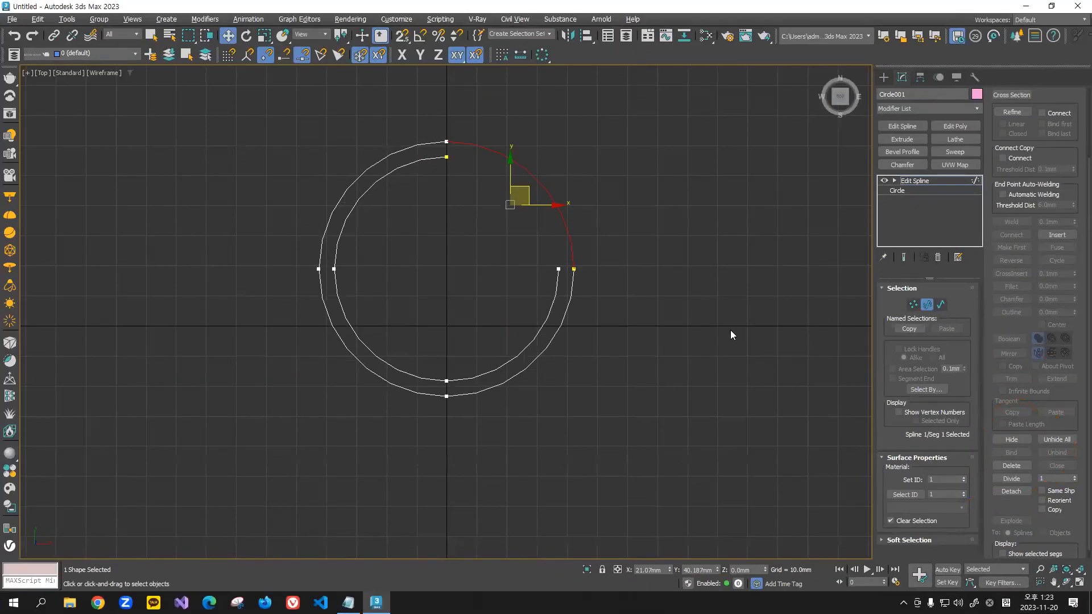
pyautogui.click(507, 237)
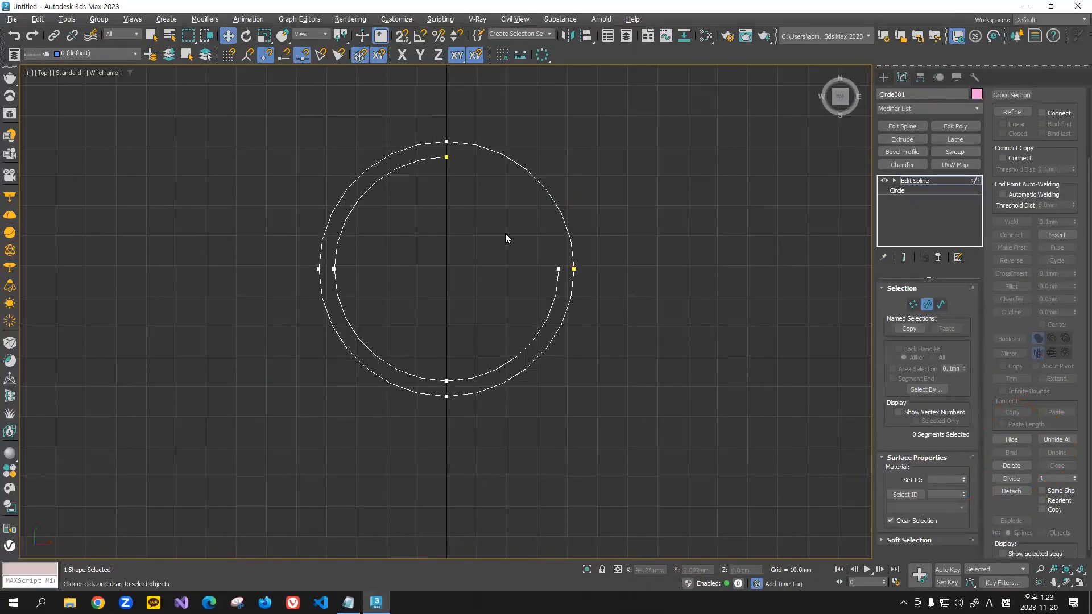
pyautogui.click(509, 157)
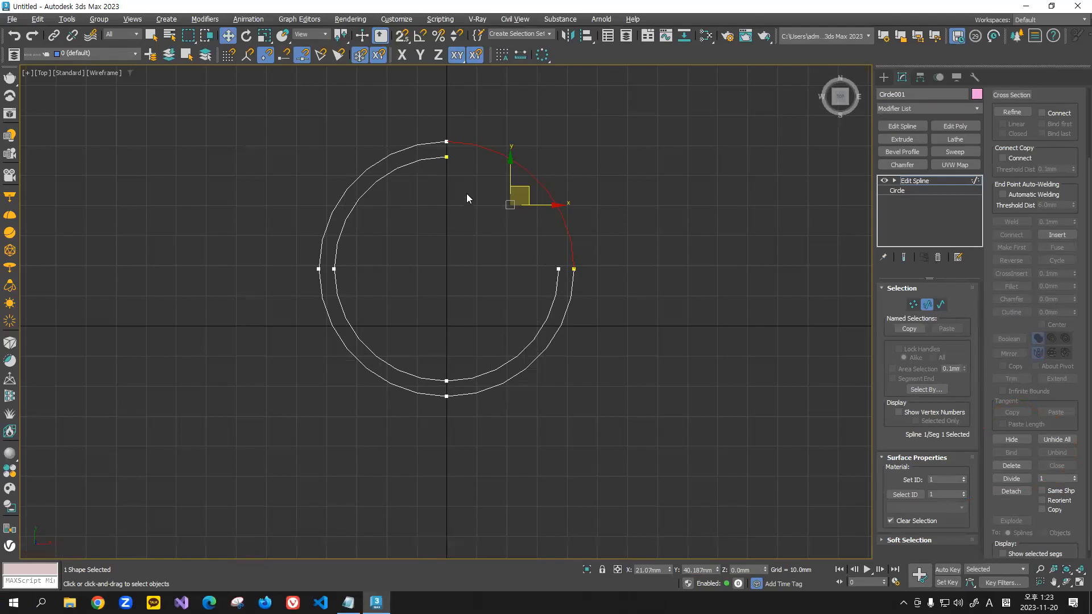
pyautogui.click(579, 190)
pyautogui.moveTo(592, 173); pyautogui.dragTo(506, 222)
pyautogui.click(586, 203)
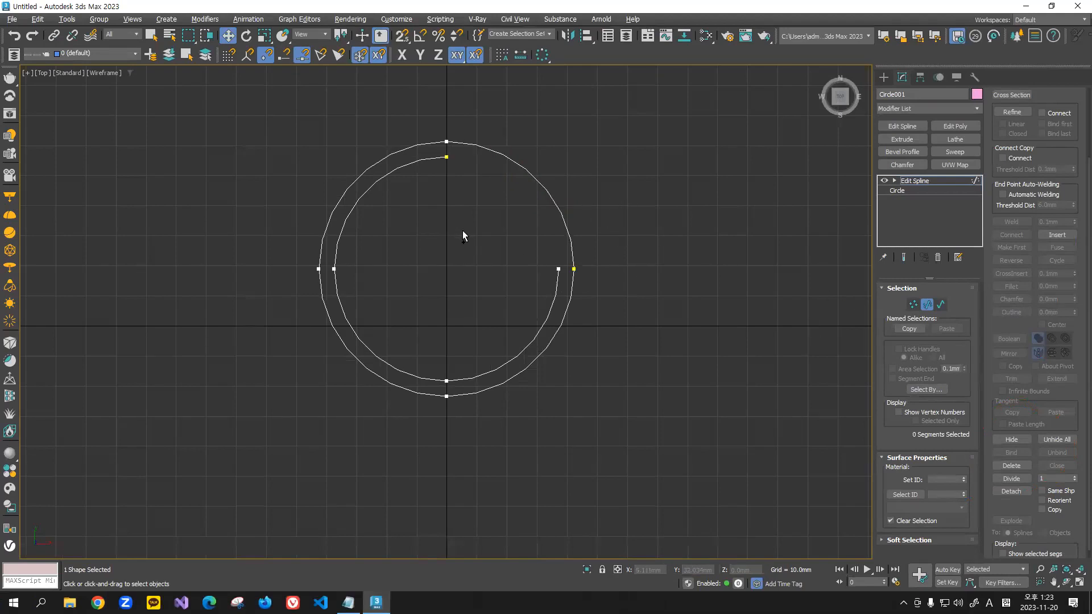
# Step: Undo the deletion of the inner circle's segment
pyautogui.hotkey('ctrl', 'z')
pyautogui.hotkey('ctrl', 'y')
pyautogui.hotkey('ctrl', 'z')
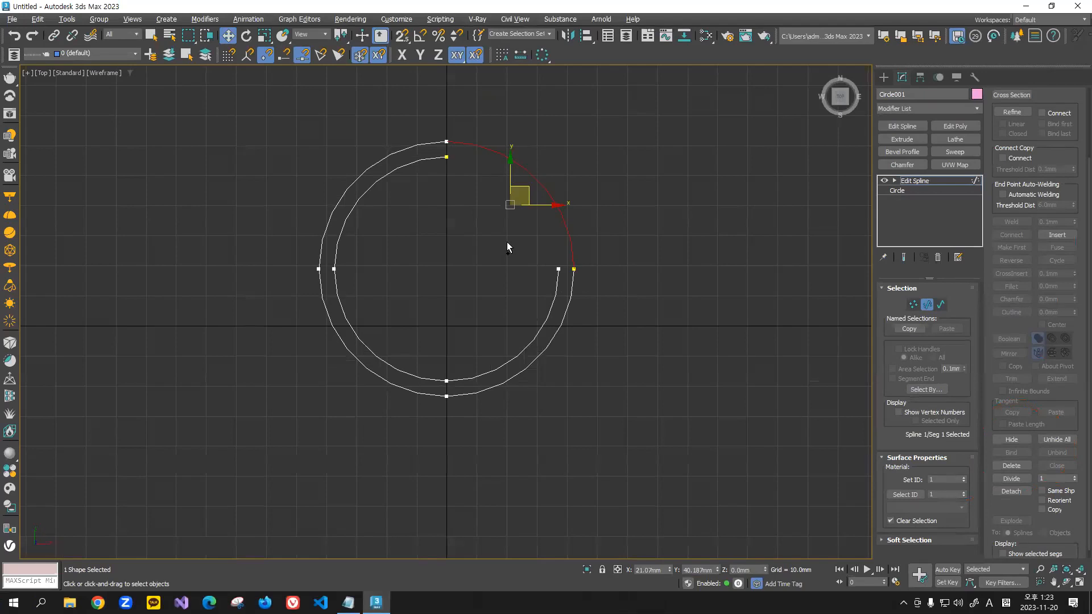
pyautogui.hotkey('ctrl', 'z')
pyautogui.hotkey('ctrl', 'z')
# Step: Leave segment editing and clone the double ring about 60 mm along the X axis as a single Instance
pyautogui.click(932, 307)
pyautogui.click(787, 260)
pyautogui.moveTo(648, 197); pyautogui.dragTo(439, 380)
pyautogui.moveTo(517, 296); pyautogui.dragTo(442, 297, button='middle')
pyautogui.keyDown('shift'); pyautogui.moveTo(415, 268); pyautogui.dragTo(591, 266); pyautogui.keyUp('shift')
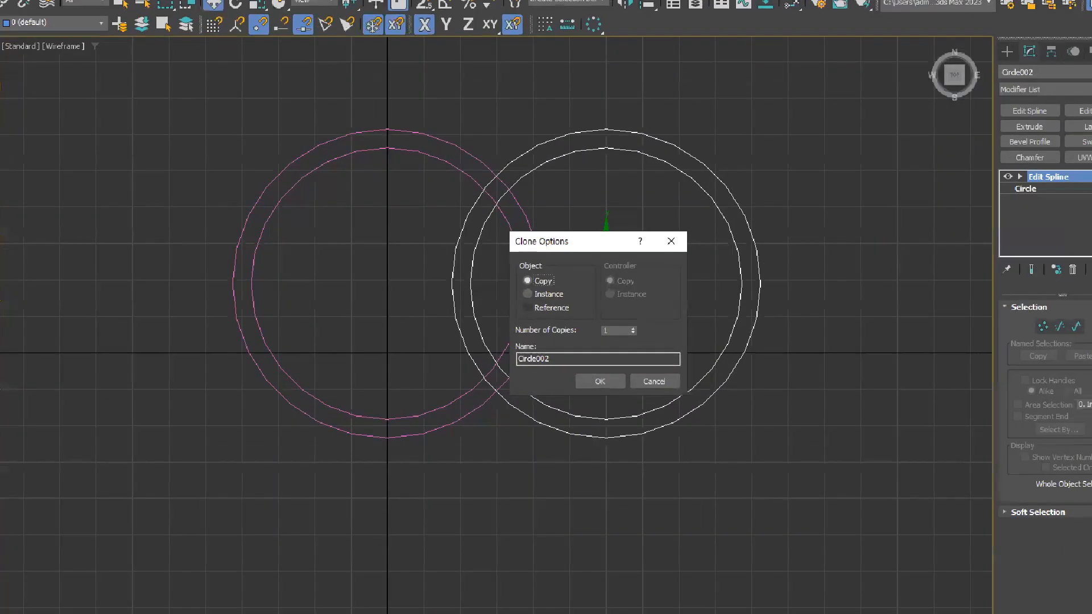
pyautogui.click(484, 287)
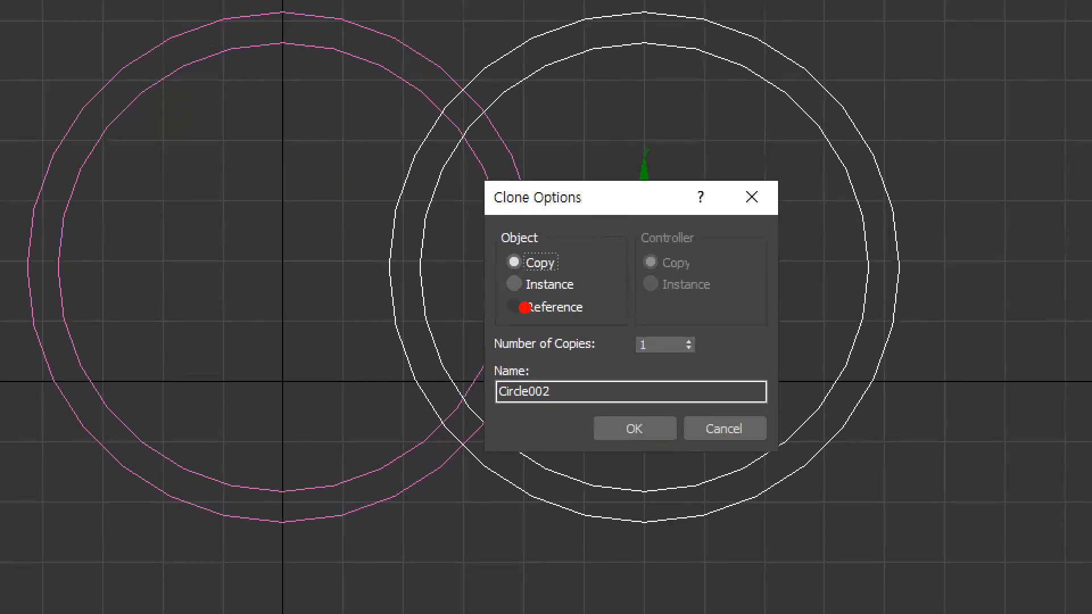
pyautogui.moveTo(506, 300); pyautogui.dragTo(602, 293)
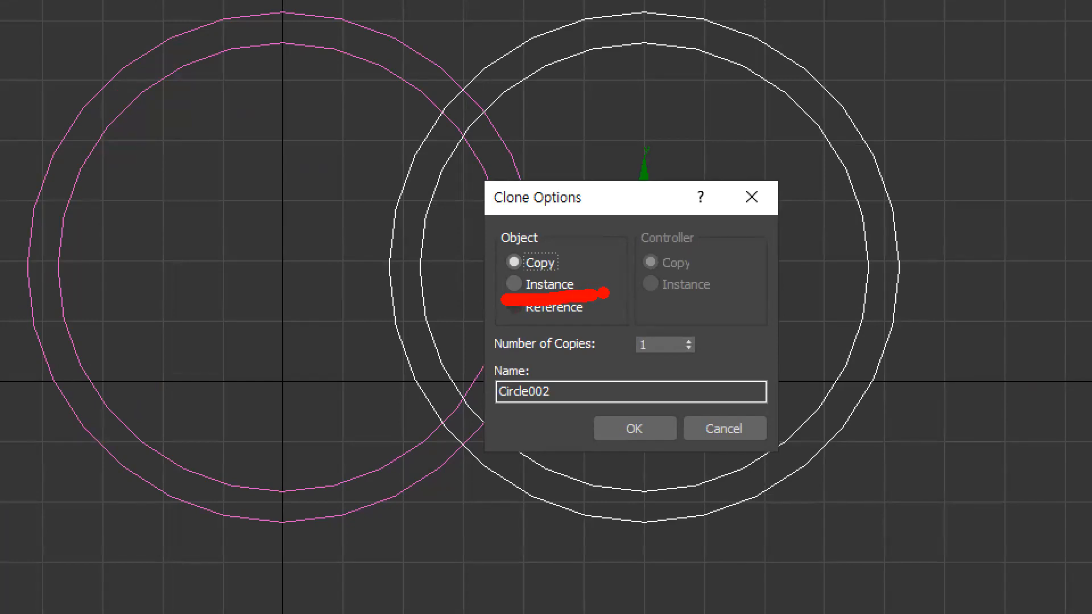
pyautogui.click(514, 284)
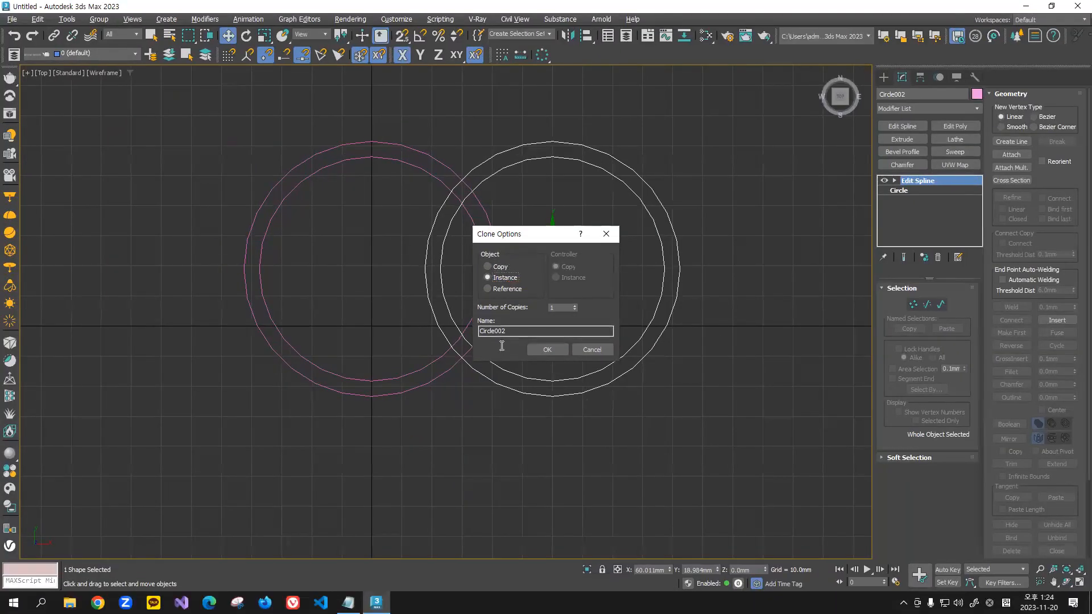
pyautogui.click(544, 351)
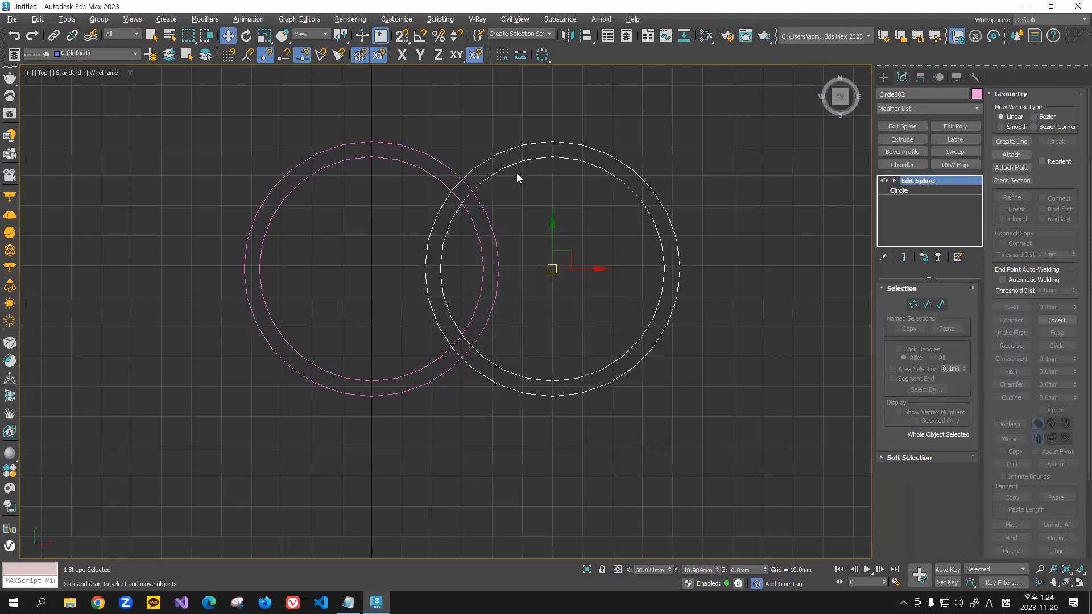
# Step: Try to attach the instanced ring to the original double ring with the Attach command
pyautogui.click(415, 134)
pyautogui.click(397, 158)
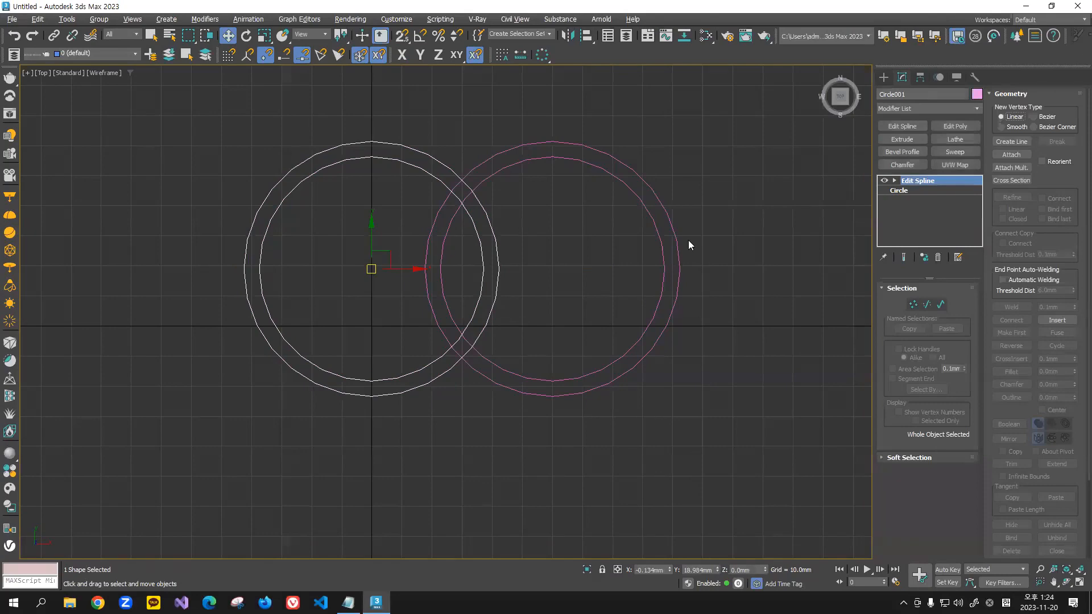
pyautogui.click(1011, 154)
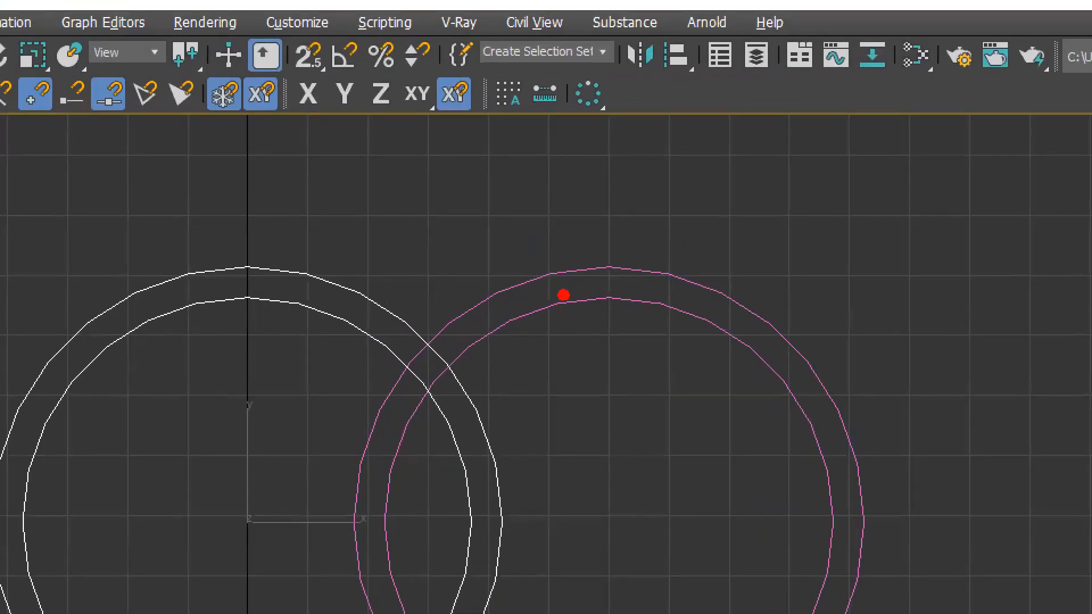
pyautogui.moveTo(648, 269); pyautogui.dragTo(565, 333)
pyautogui.moveTo(563, 272); pyautogui.dragTo(741, 433)
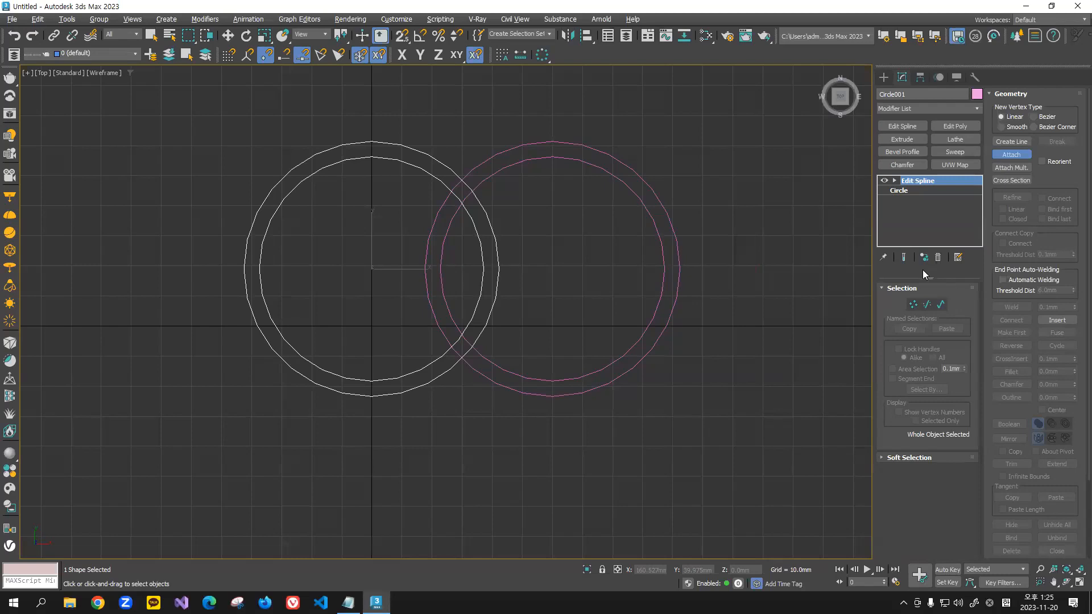
pyautogui.press('w')
pyautogui.click(748, 207)
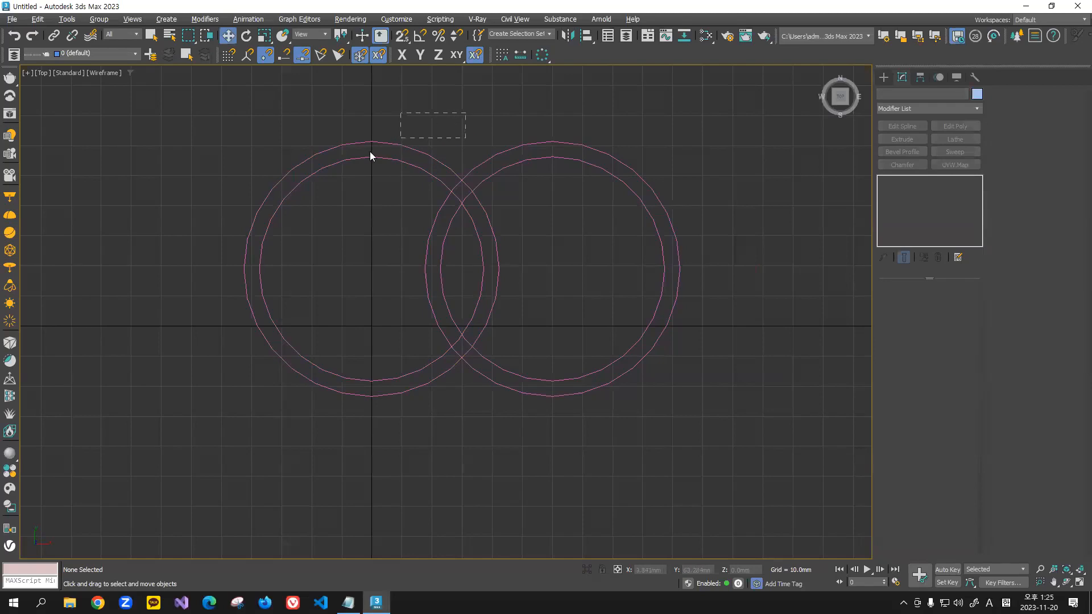
pyautogui.click(370, 154)
pyautogui.click(652, 107)
pyautogui.moveTo(390, 294); pyautogui.dragTo(341, 309)
pyautogui.click(691, 203)
pyautogui.moveTo(425, 182); pyautogui.dragTo(422, 208)
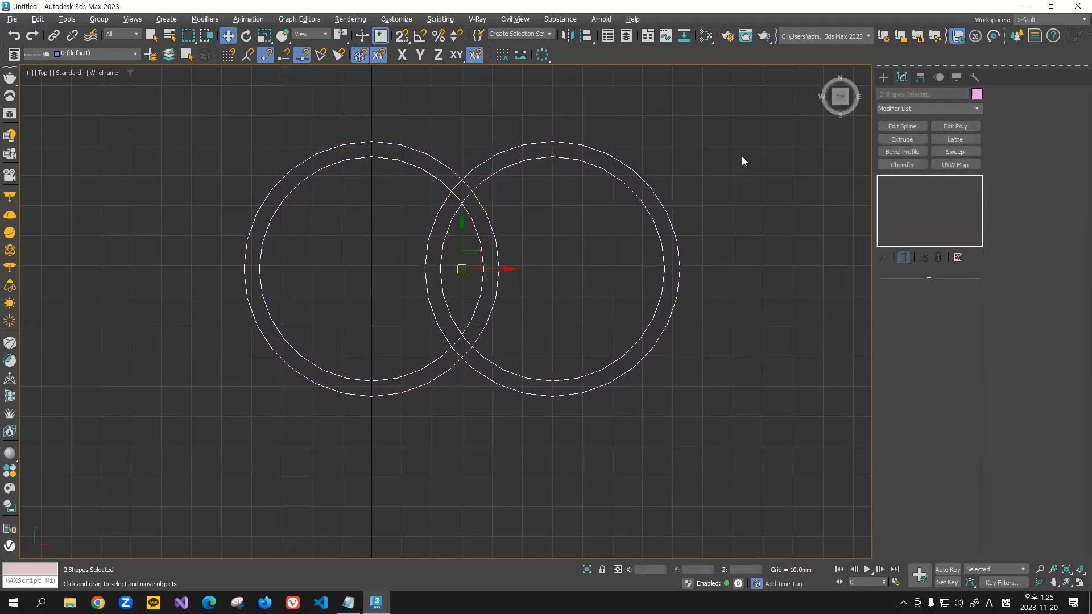
pyautogui.click(399, 112)
pyautogui.moveTo(310, 191); pyautogui.dragTo(312, 192)
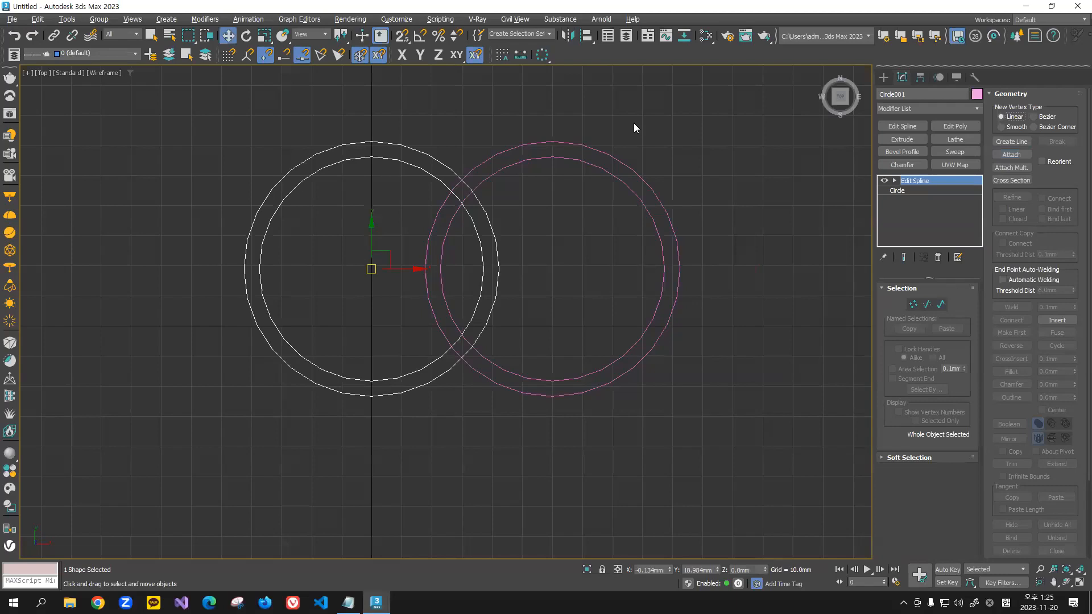
# Step: Select both double rings together and apply one shared Edit Spline modifier to them
pyautogui.hotkey('ctrl', 'a')
pyautogui.moveTo(699, 122); pyautogui.dragTo(237, 405)
pyautogui.click(677, 154)
pyautogui.moveTo(274, 214); pyautogui.dragTo(274, 214)
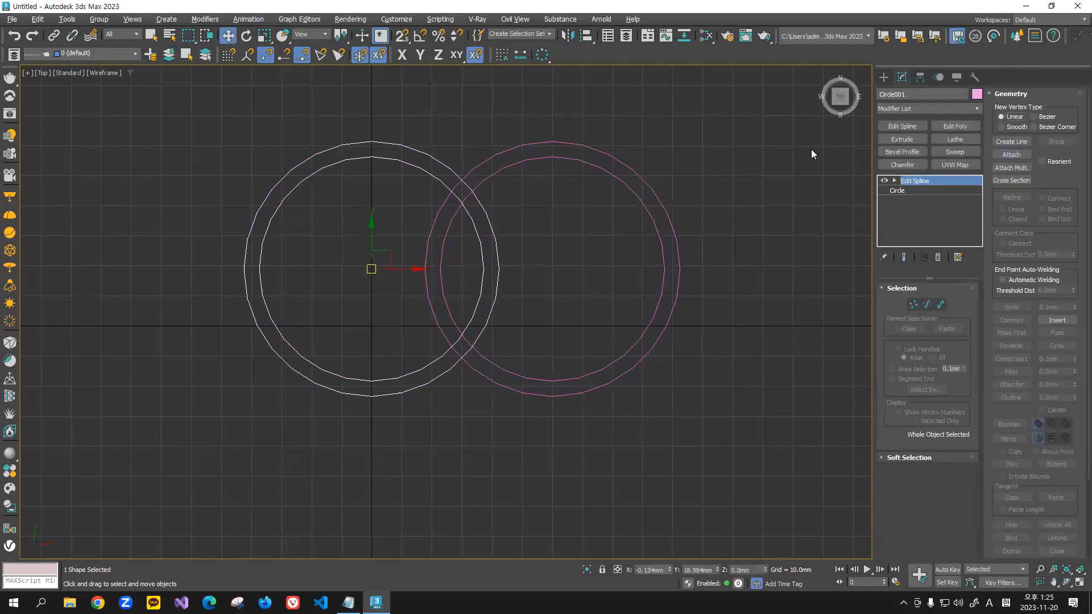
pyautogui.click(661, 206)
pyautogui.moveTo(415, 97); pyautogui.dragTo(333, 162)
pyautogui.click(628, 177)
pyautogui.moveTo(688, 120); pyautogui.dragTo(245, 445)
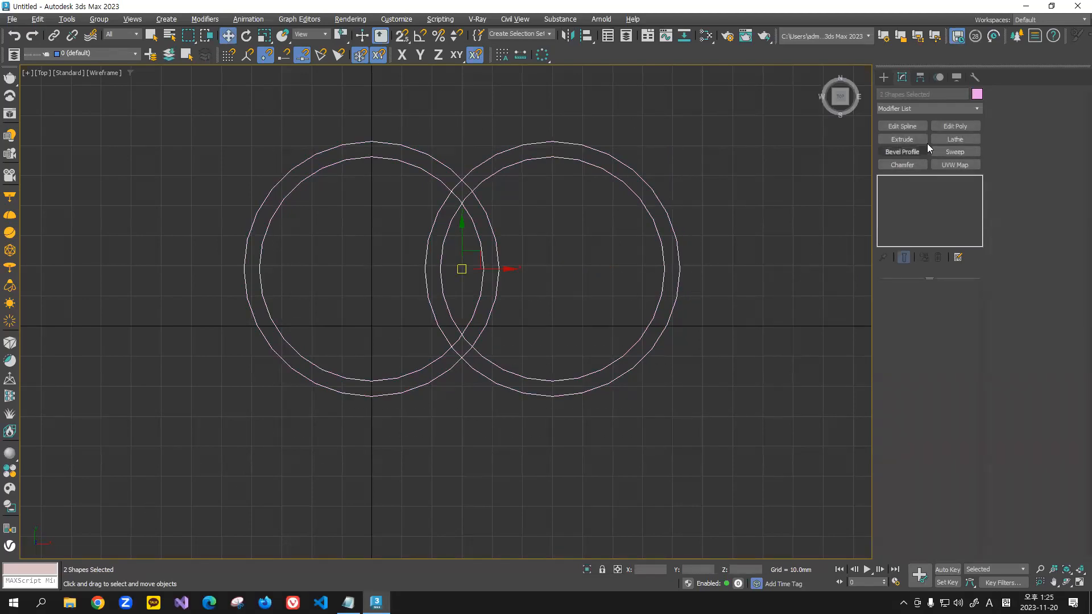
pyautogui.click(910, 126)
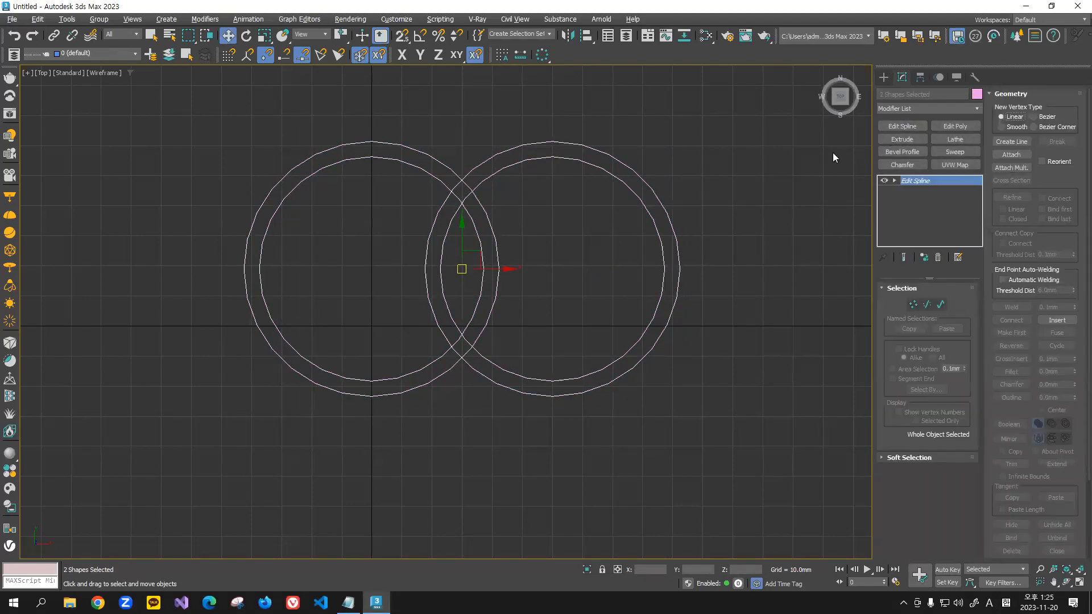
# Step: Examine the modifier stack of each double ring, comparing the shared Edit Spline entry with the one below it
pyautogui.click(574, 172)
pyautogui.click(580, 160)
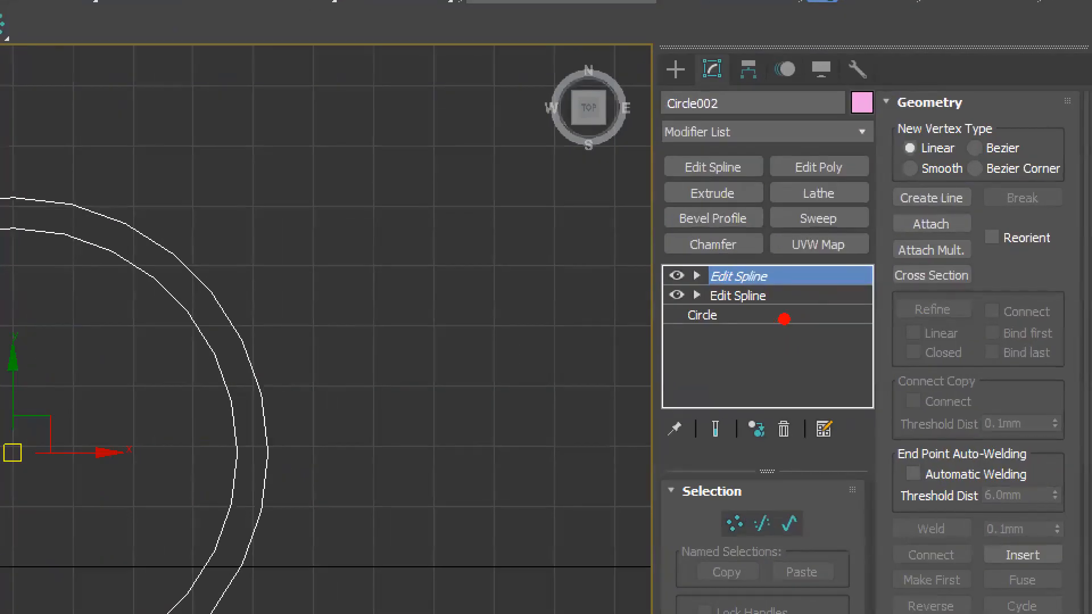
pyautogui.moveTo(787, 331)
pyautogui.mouseDown()
pyautogui.moveTo(663, 316)
pyautogui.moveTo(765, 236)
pyautogui.moveTo(784, 343)
pyautogui.mouseUp()
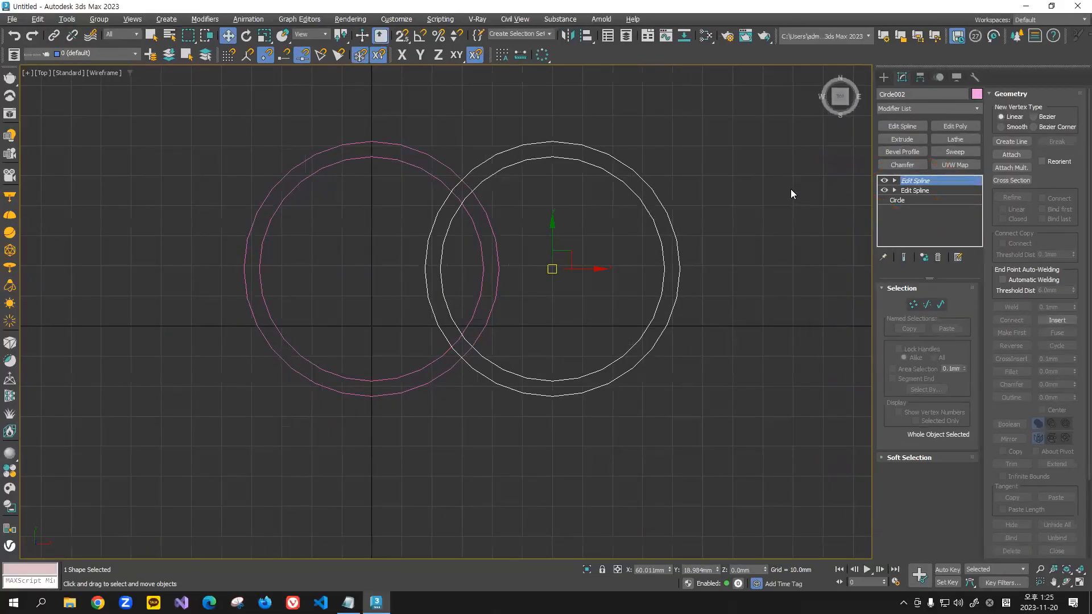
pyautogui.moveTo(750, 135)
pyautogui.mouseDown()
pyautogui.moveTo(658, 263)
pyautogui.moveTo(360, 432)
pyautogui.moveTo(290, 442)
pyautogui.mouseUp()
pyautogui.moveTo(410, 106); pyautogui.dragTo(343, 184)
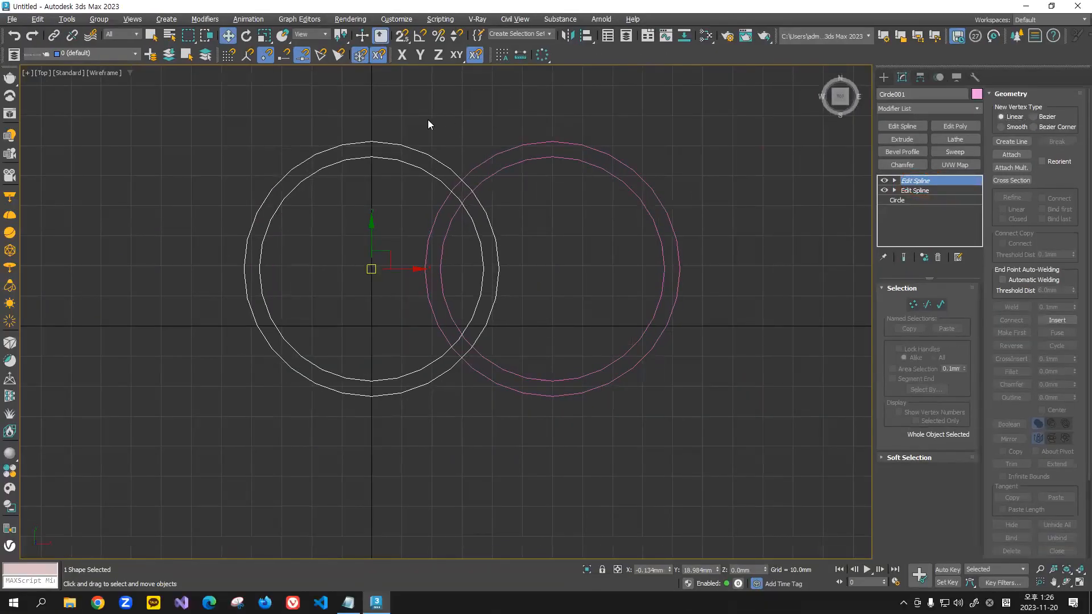
pyautogui.click(406, 122)
pyautogui.moveTo(405, 123); pyautogui.dragTo(346, 200)
# Step: Convert the left double ring to an Editable Spline, collapsing its Edit Spline modifiers
pyautogui.moveTo(399, 122); pyautogui.dragTo(305, 177)
pyautogui.rightClick(368, 159)
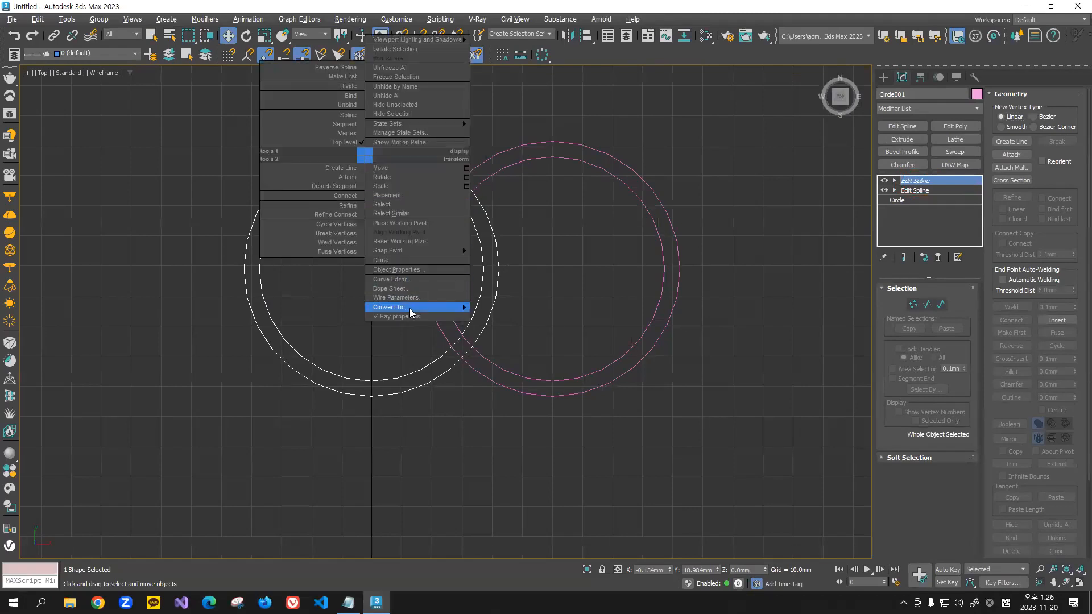
pyautogui.moveTo(410, 308)
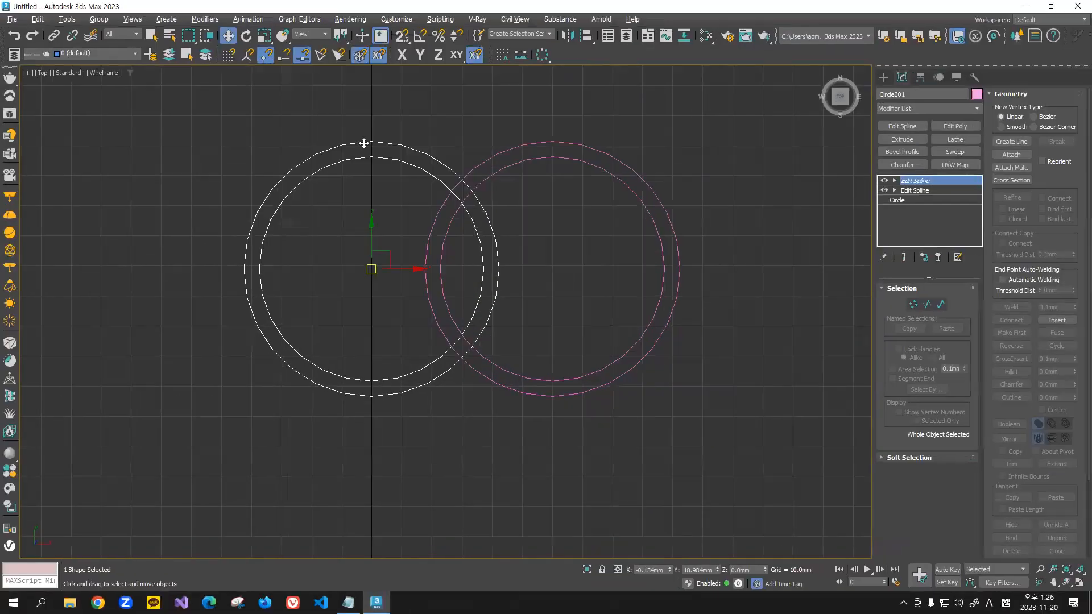
pyautogui.click(393, 94)
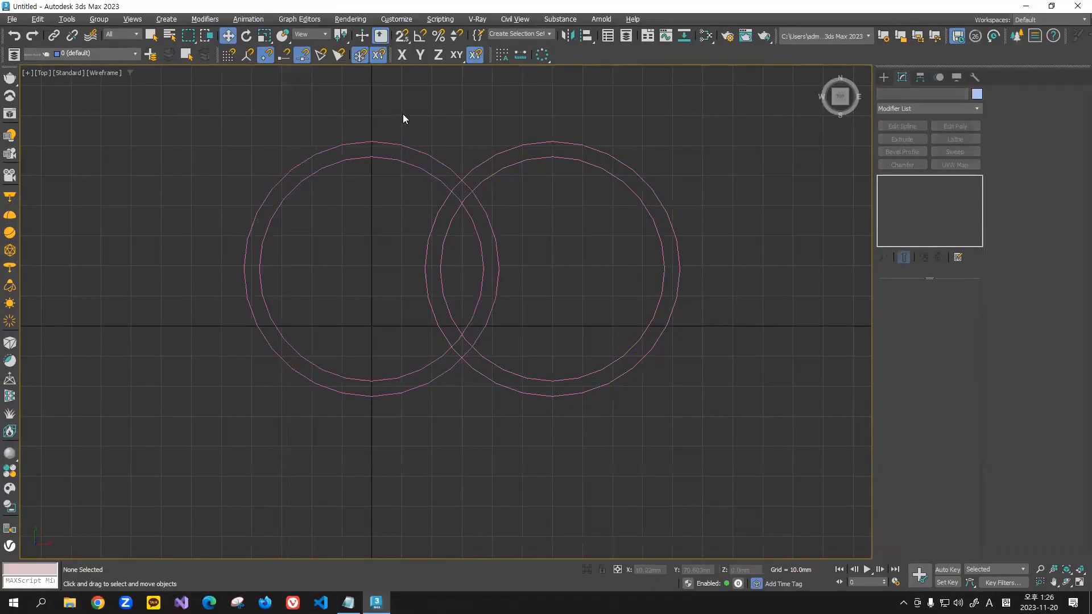
pyautogui.moveTo(398, 109); pyautogui.dragTo(306, 196)
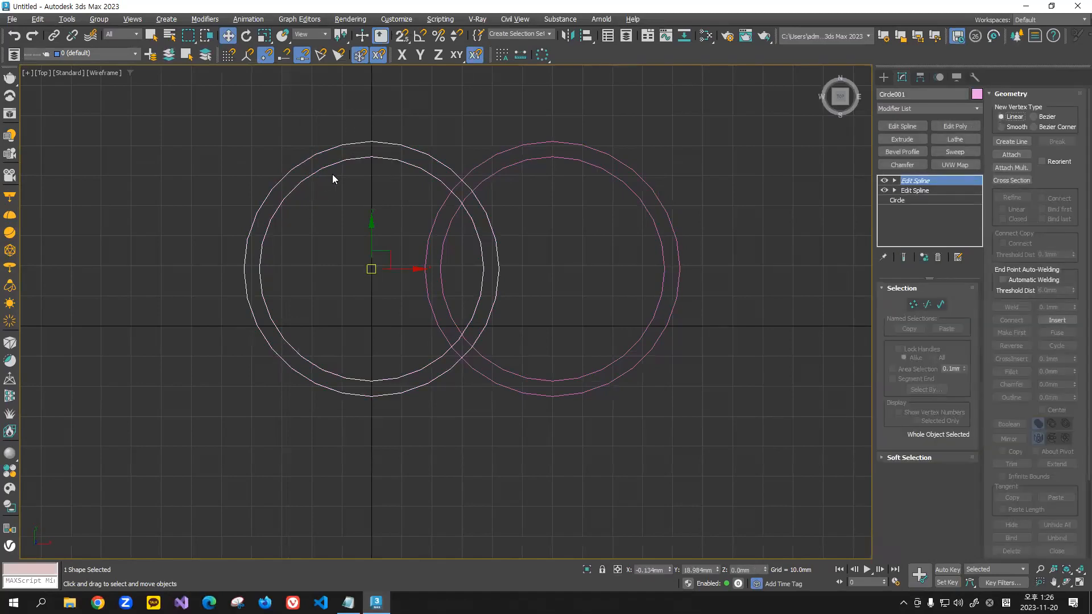
pyautogui.rightClick(362, 154)
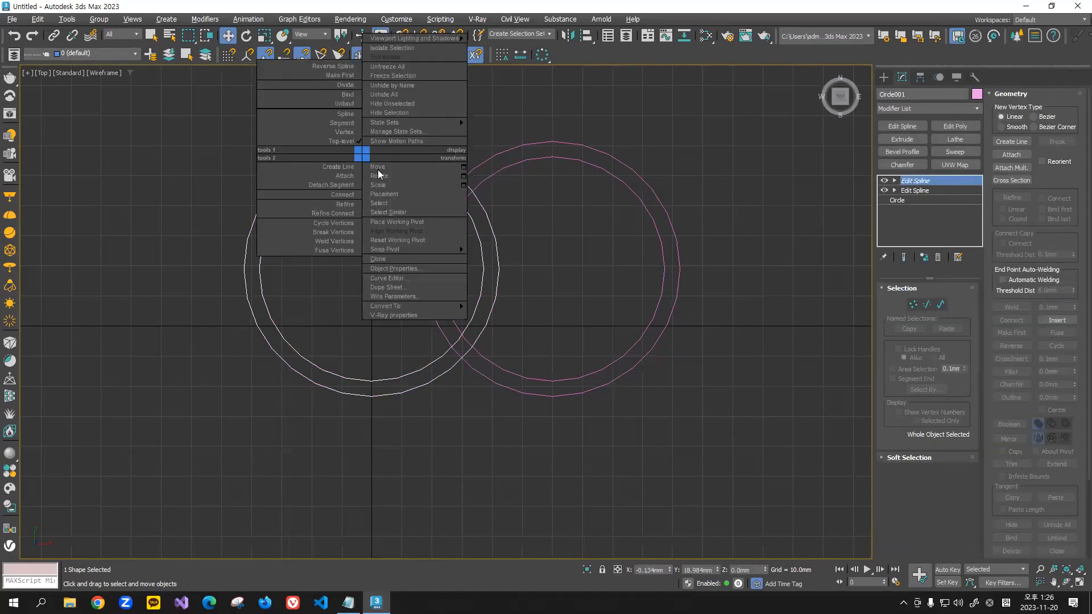
pyautogui.moveTo(444, 307)
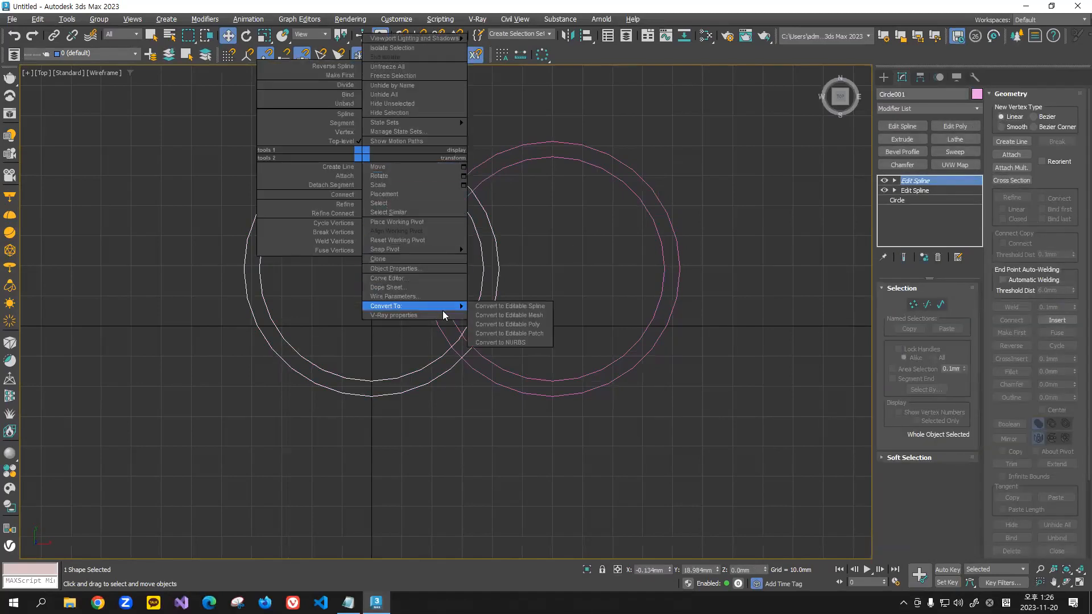
pyautogui.click(518, 307)
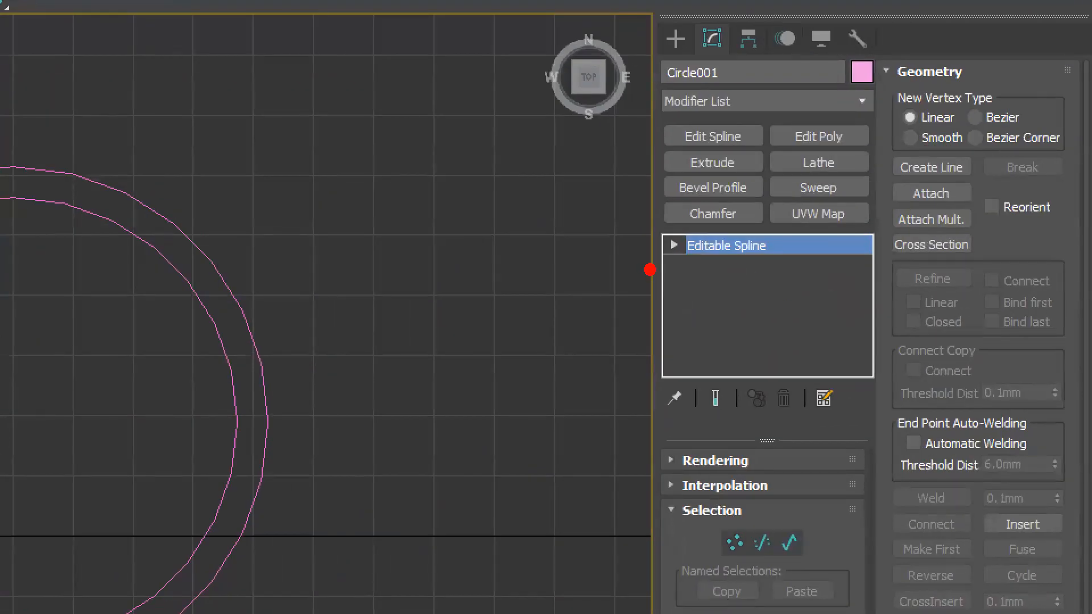
pyautogui.moveTo(651, 270); pyautogui.dragTo(833, 261)
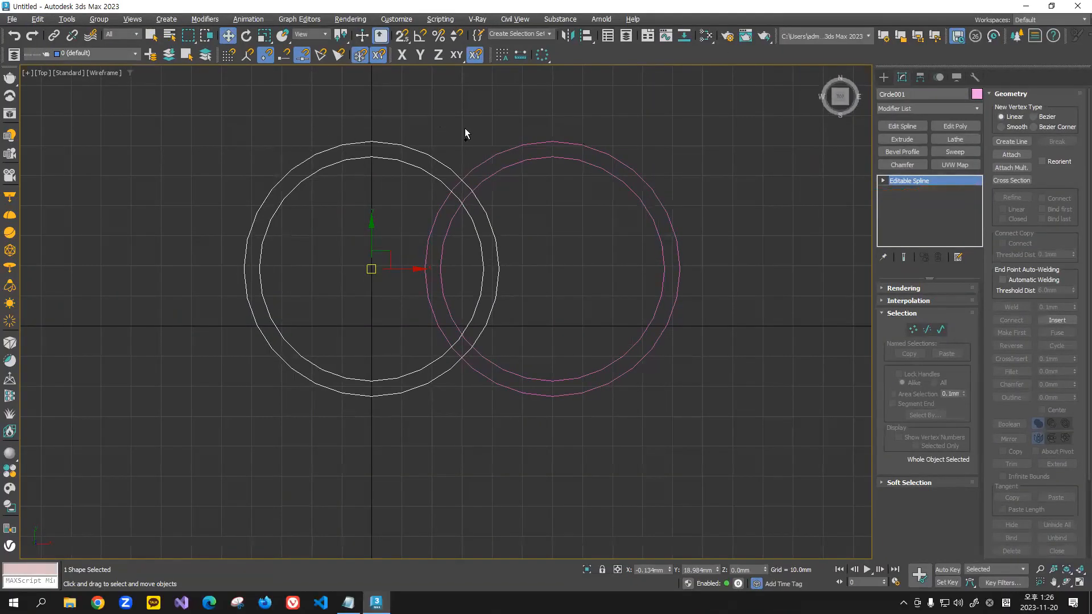
# Step: Convert the right double ring to an Editable Spline, collapsing its Edit Spline modifiers as well
pyautogui.click(487, 135)
pyautogui.moveTo(547, 192); pyautogui.dragTo(545, 196)
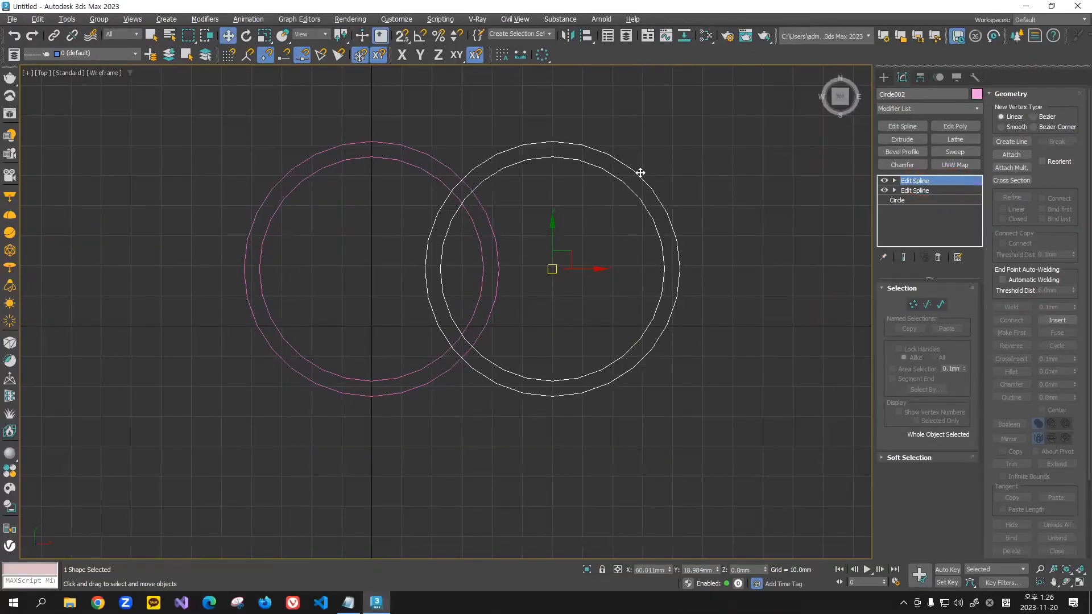
pyautogui.rightClick(641, 173)
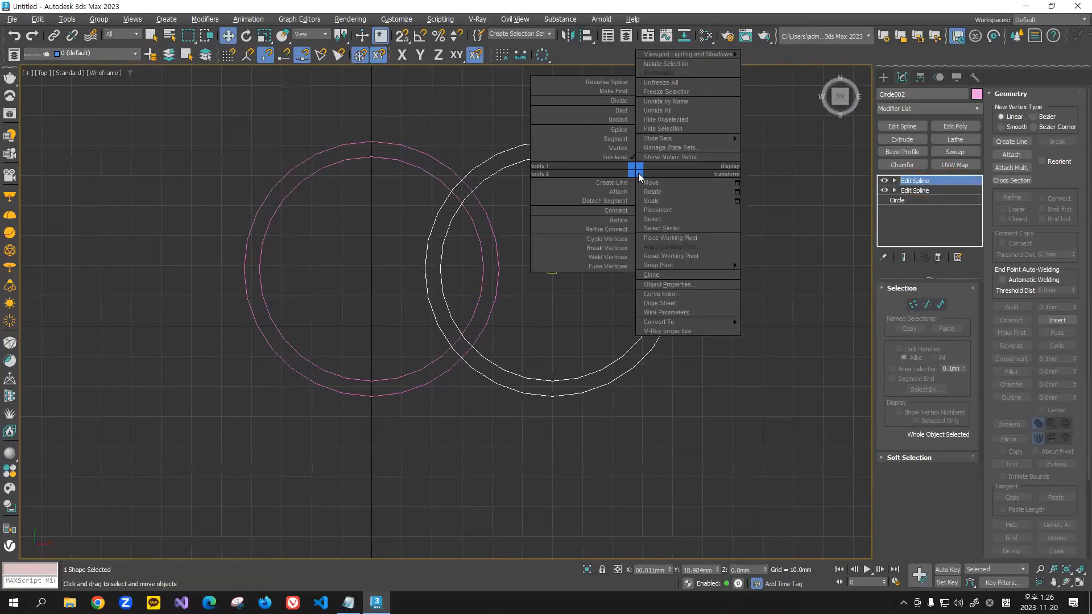
pyautogui.moveTo(708, 323)
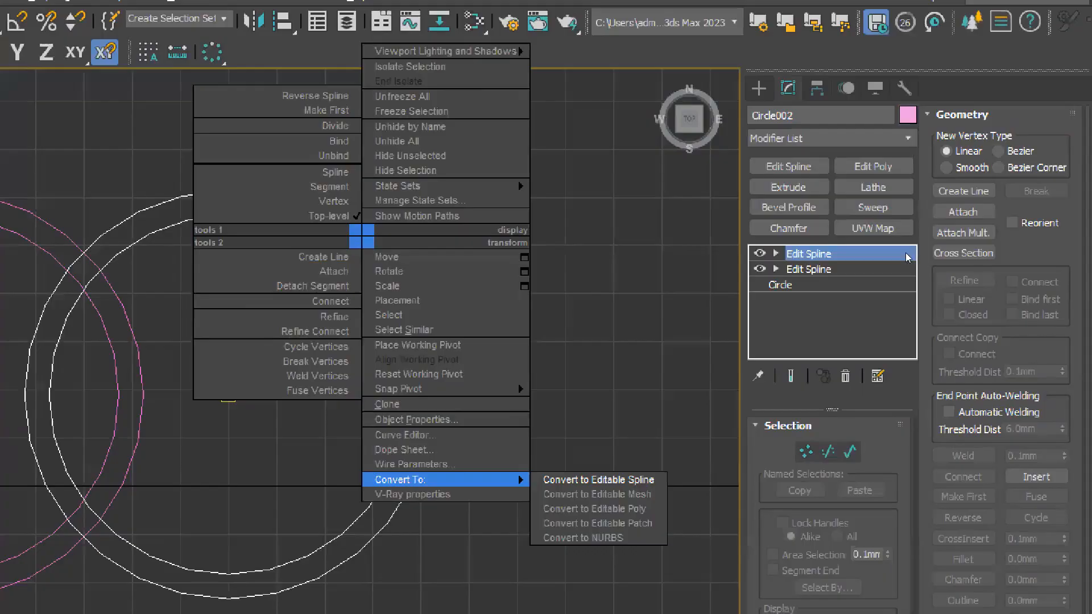
pyautogui.click(603, 325)
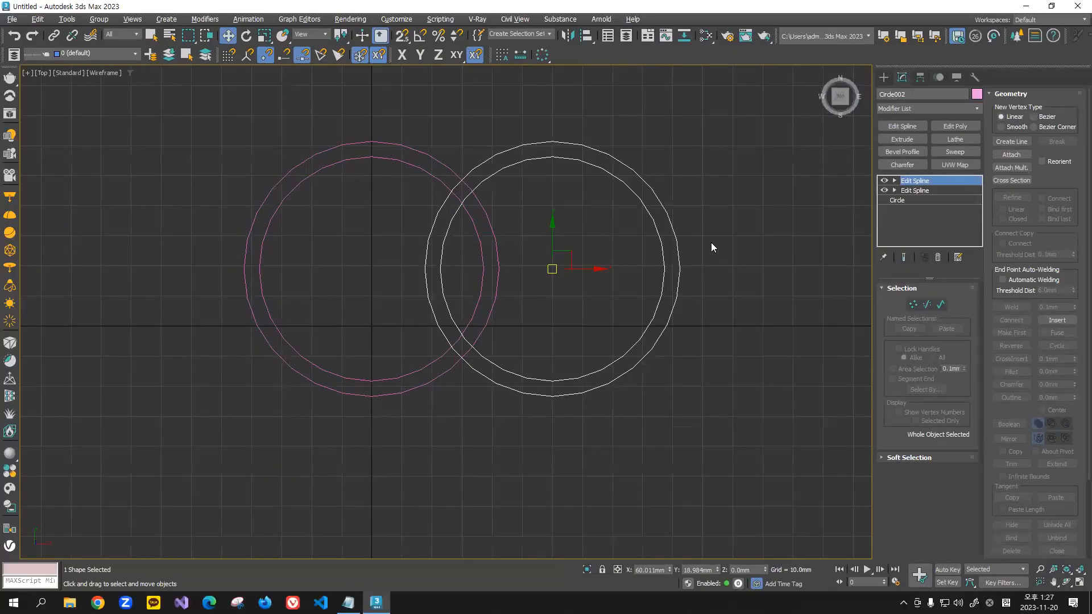
pyautogui.rightClick(666, 219)
pyautogui.moveTo(742, 368)
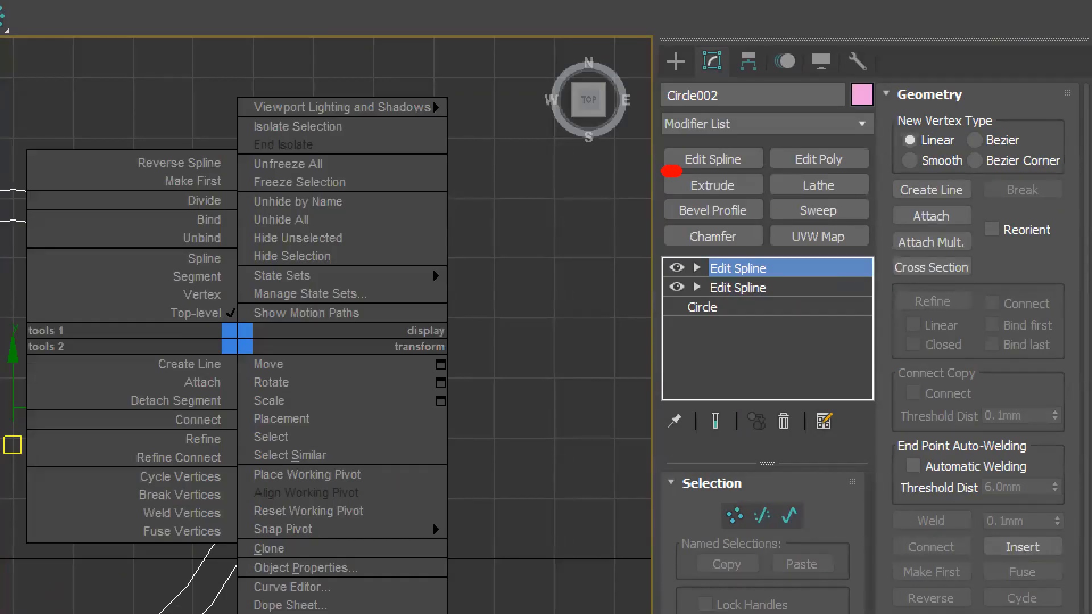
pyautogui.moveTo(671, 171); pyautogui.dragTo(758, 169)
pyautogui.moveTo(730, 341)
pyautogui.mouseDown()
pyautogui.moveTo(702, 263)
pyautogui.moveTo(785, 338)
pyautogui.moveTo(860, 339)
pyautogui.mouseUp()
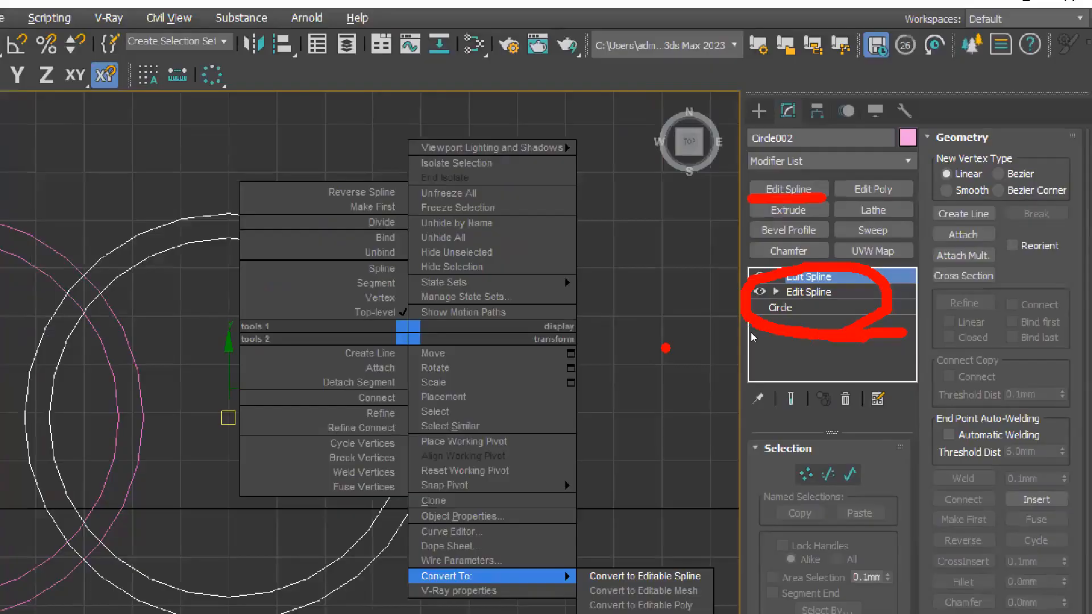
pyautogui.rightClick(400, 366)
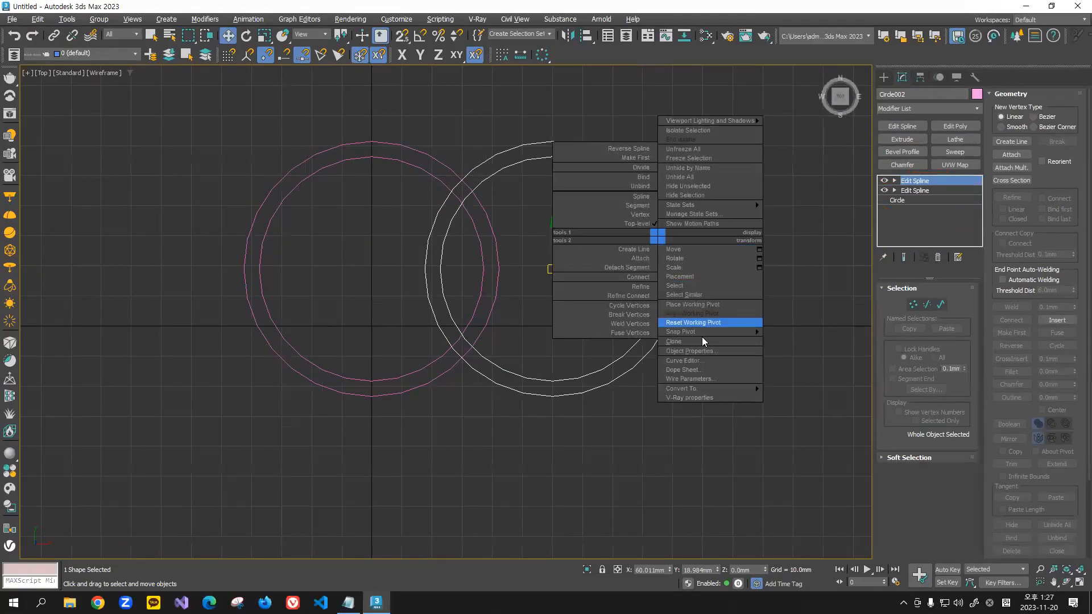
pyautogui.moveTo(725, 389)
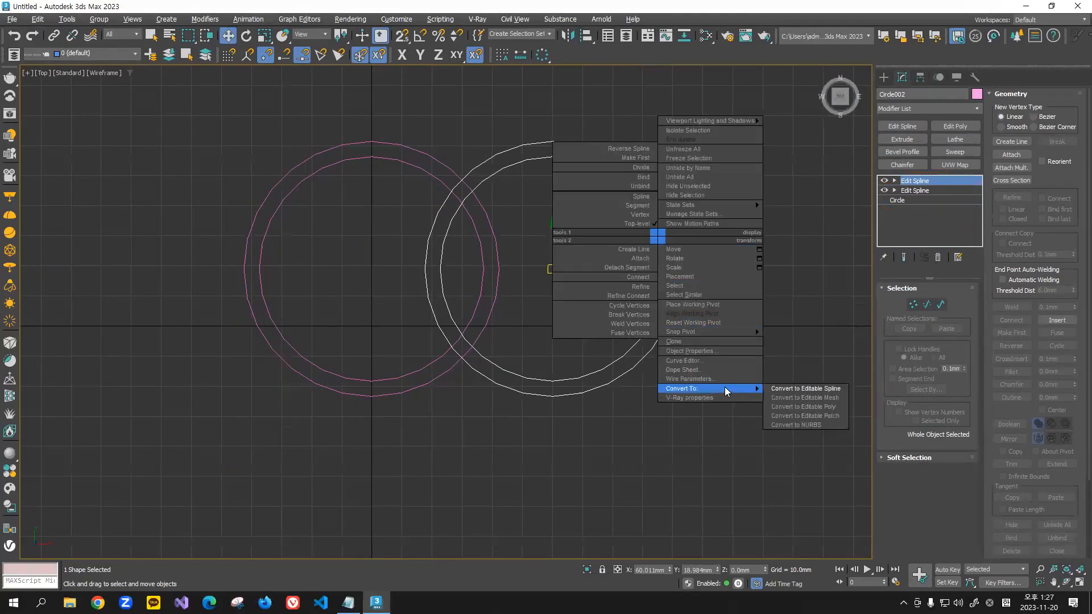
pyautogui.click(792, 388)
# Step: Compare the modifier stack of the right double ring selected alone with that of both rings selected together
pyautogui.moveTo(754, 150); pyautogui.dragTo(615, 327)
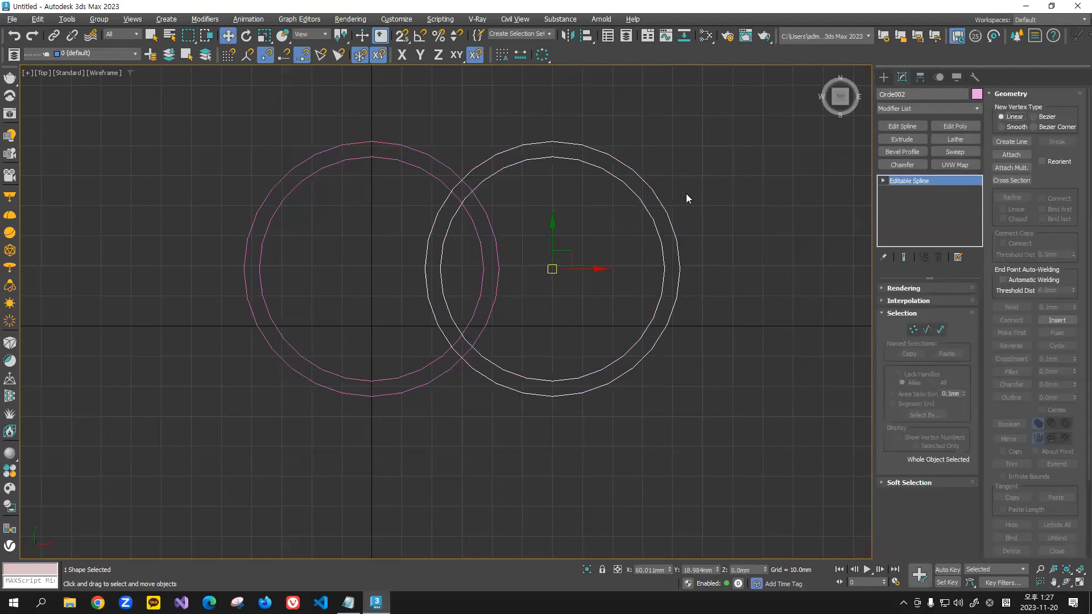
pyautogui.click(699, 170)
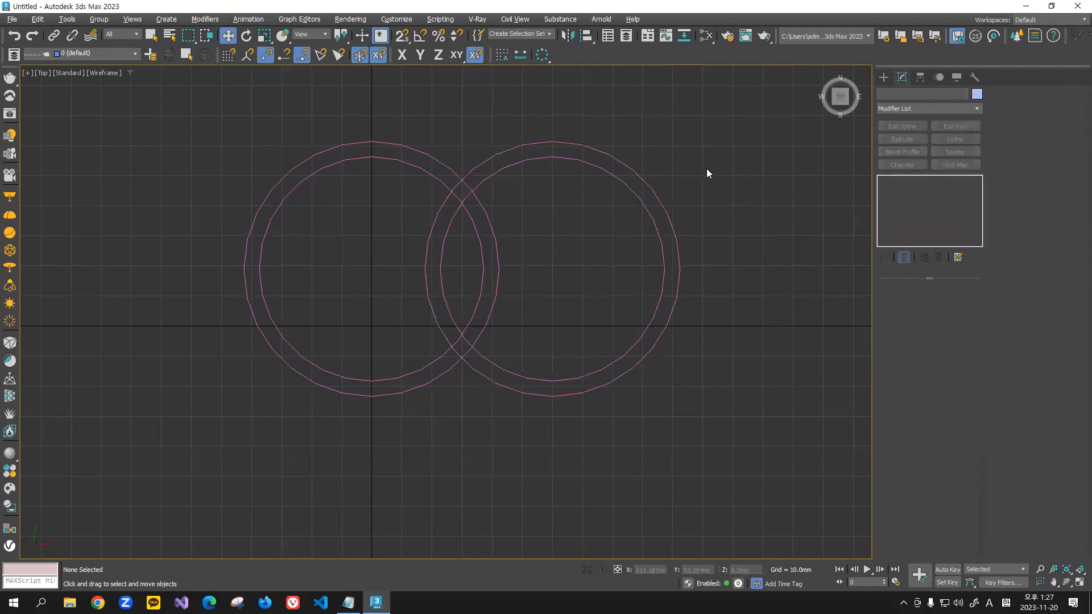
pyautogui.moveTo(608, 289); pyautogui.dragTo(608, 289)
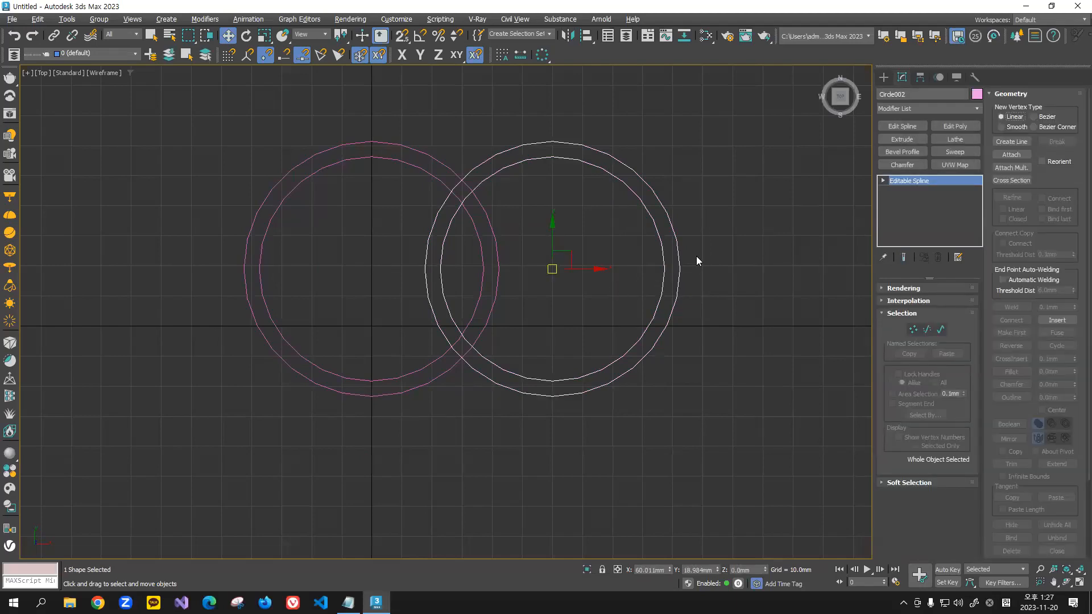
pyautogui.moveTo(741, 166); pyautogui.dragTo(592, 350)
pyautogui.click(732, 120)
pyautogui.moveTo(244, 434); pyautogui.dragTo(244, 435)
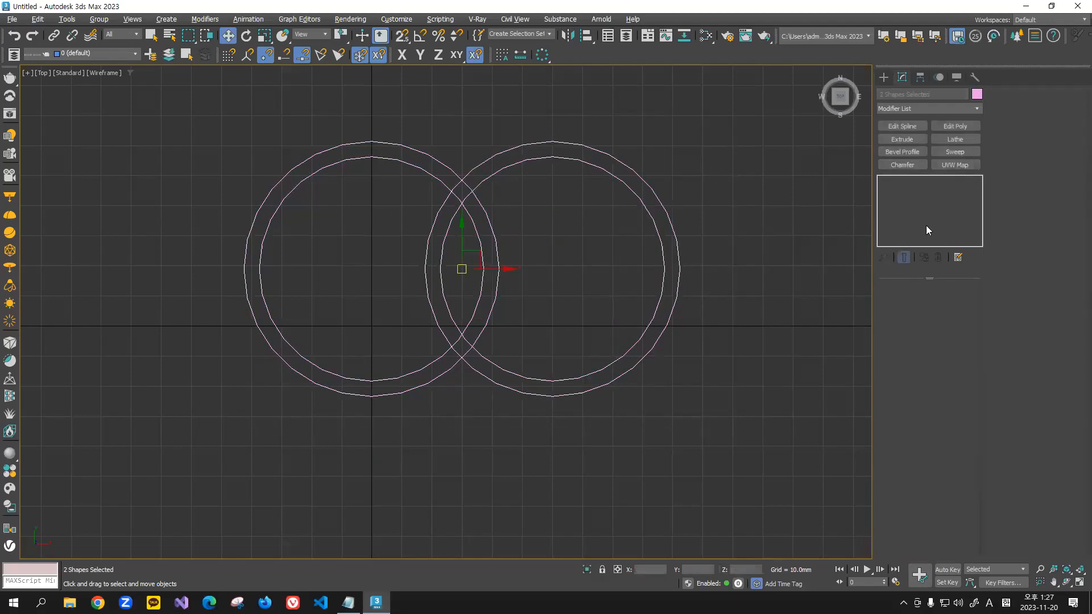
pyautogui.click(736, 161)
# Step: Attach the left double ring to the right one as a single shape and enter spline-level editing
pyautogui.moveTo(734, 161); pyautogui.dragTo(612, 372)
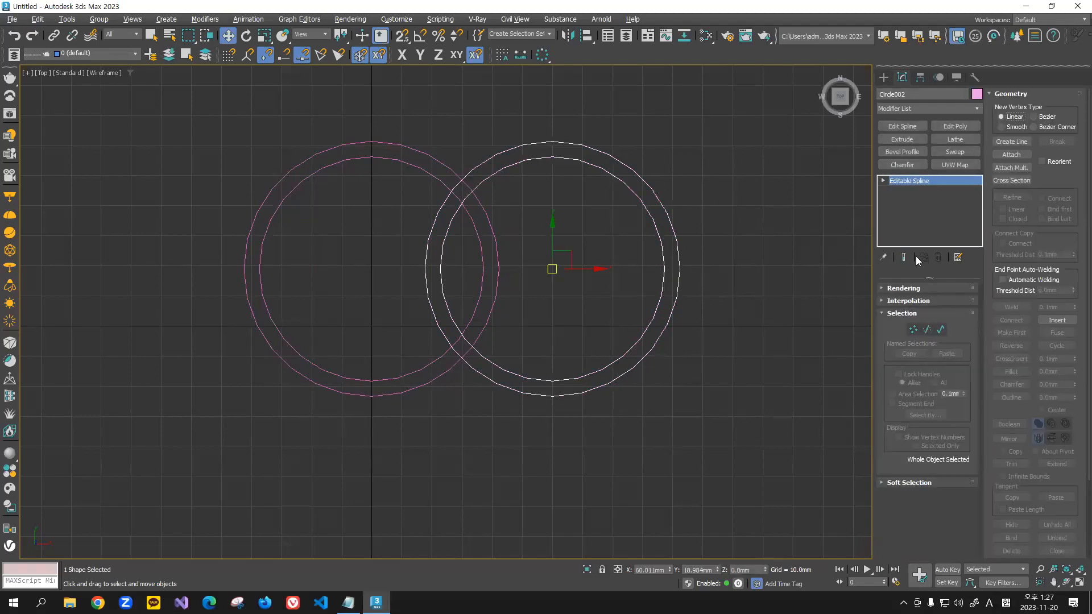
pyautogui.click(1011, 155)
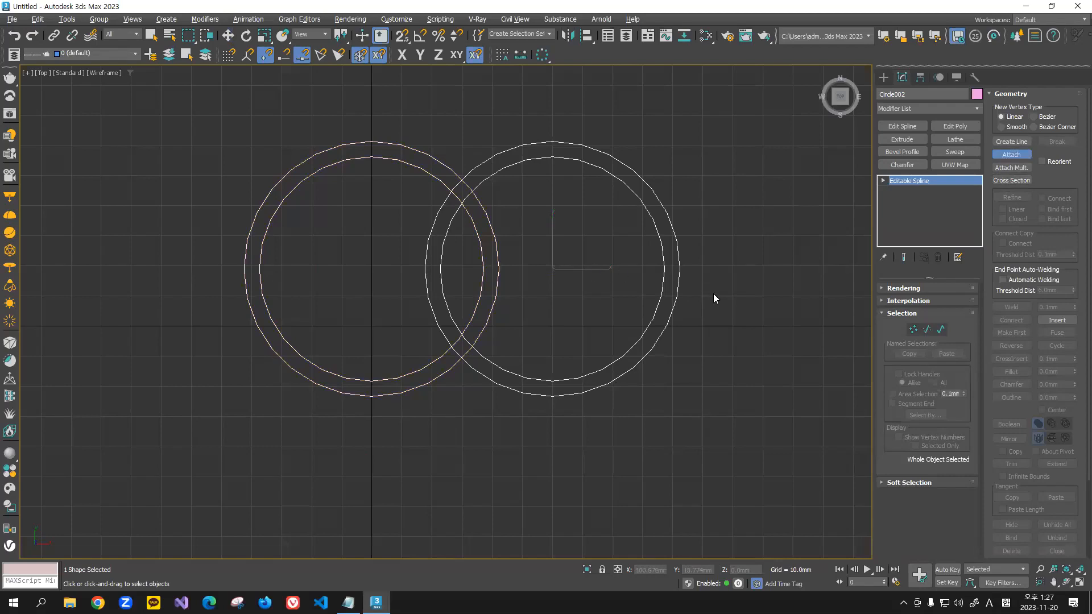
pyautogui.click(942, 329)
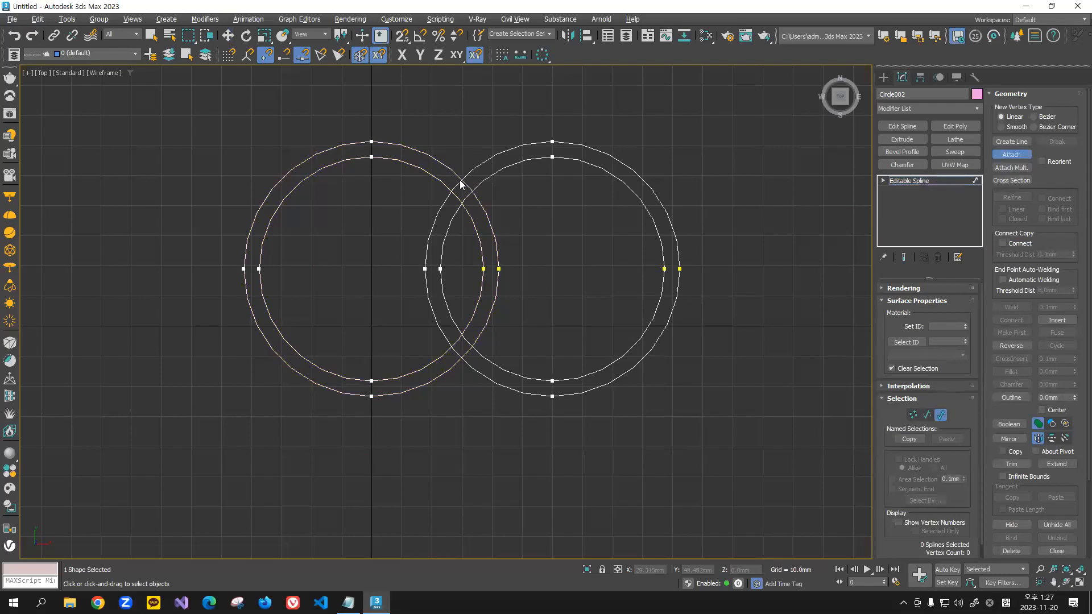
# Step: Trim the four short spline pieces inside the upper crossing of the two rings at spline level
pyautogui.click(927, 414)
pyautogui.scroll(2, 444, 175)
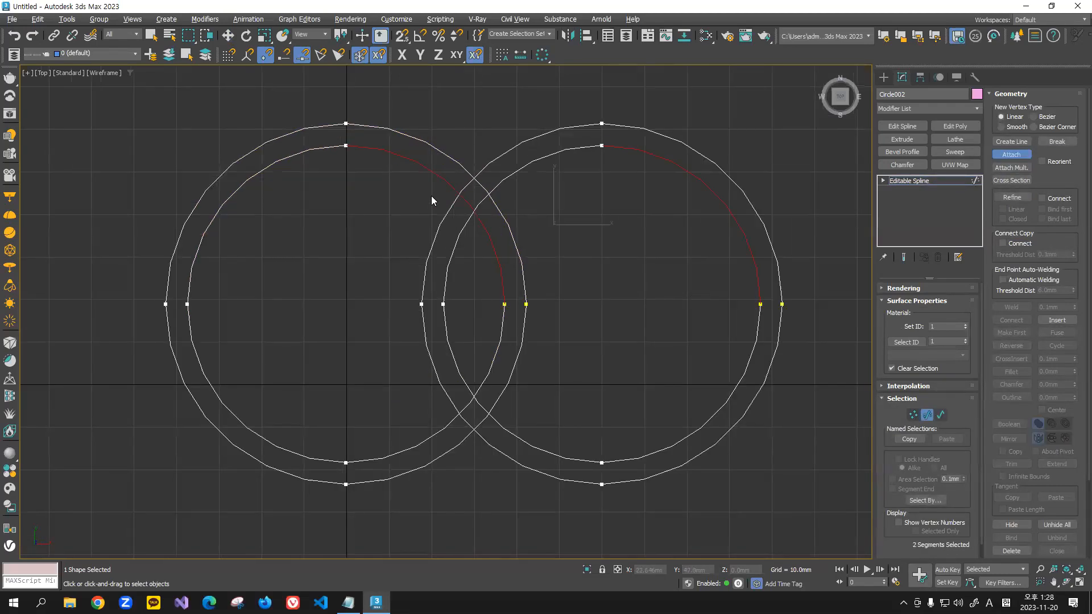
pyautogui.scroll(3, 455, 205)
pyautogui.scroll(-1, 463, 195)
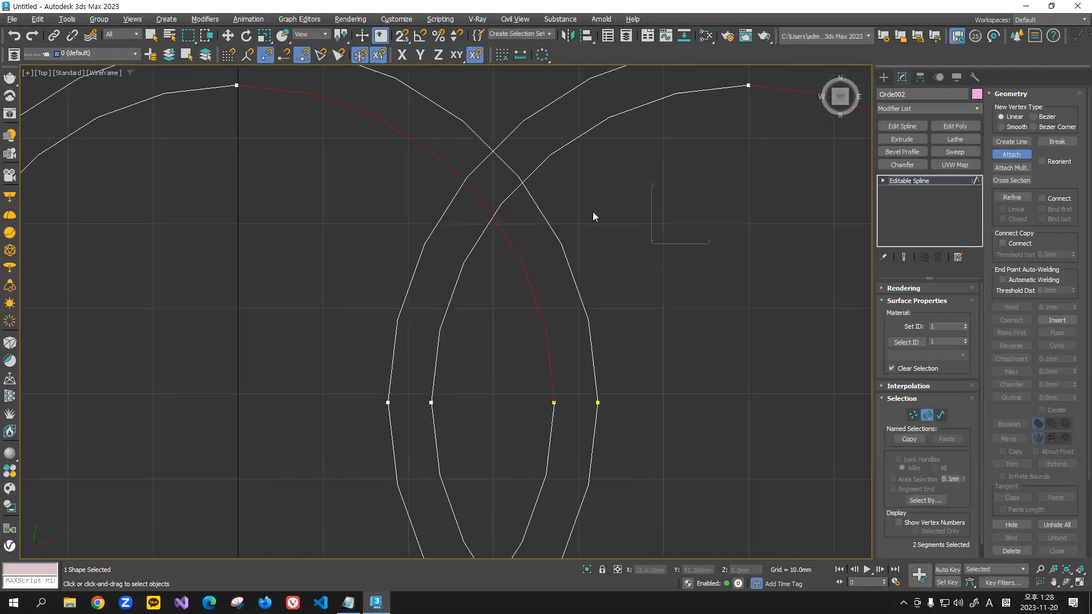
pyautogui.click(942, 415)
pyautogui.scroll(-1, 1035, 381)
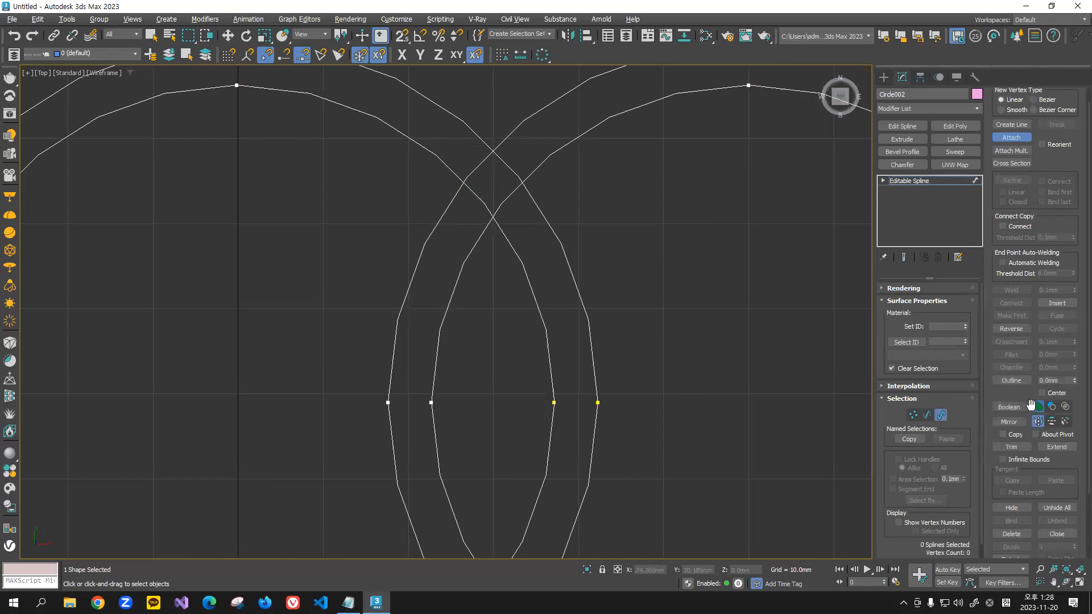
pyautogui.scroll(-3, 1018, 404)
pyautogui.click(1012, 396)
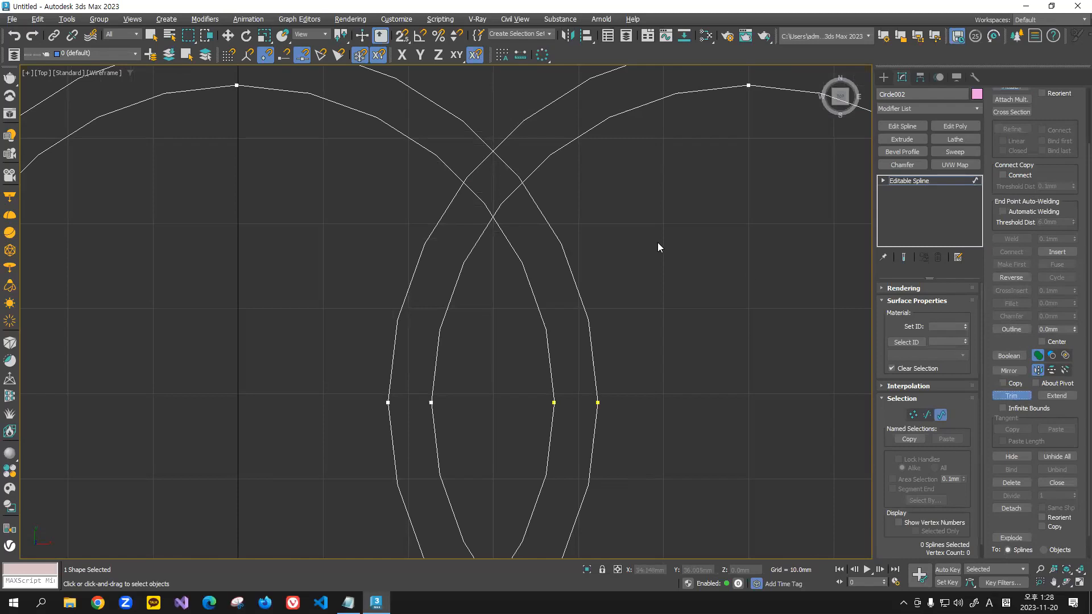
pyautogui.click(506, 165)
pyautogui.click(485, 171)
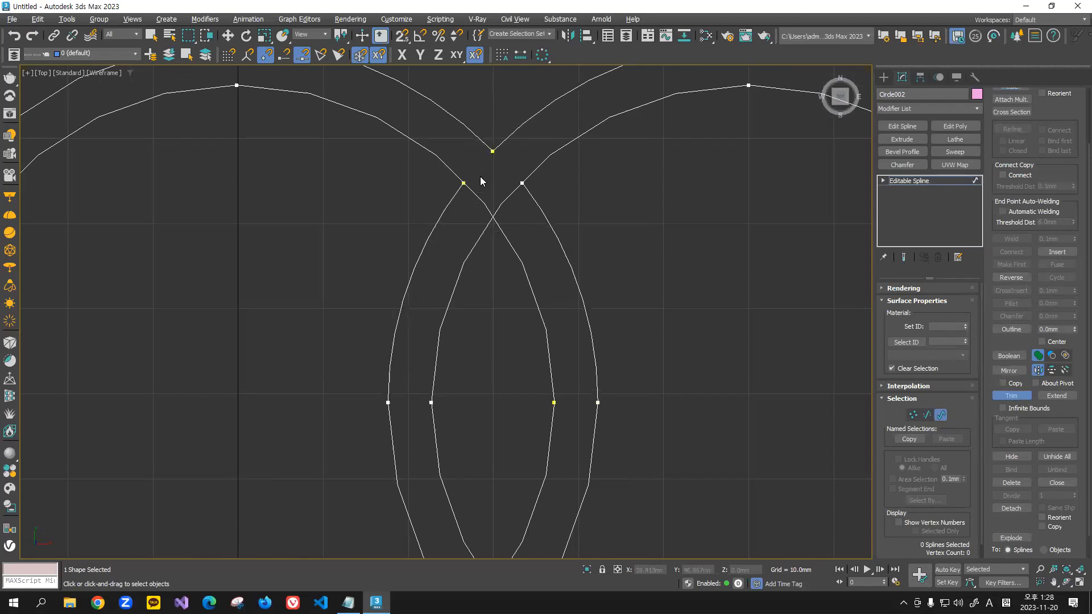
pyautogui.click(478, 194)
pyautogui.click(503, 206)
# Step: Trim the four short spline pieces inside the lower crossing of the two rings
pyautogui.scroll(-3, 509, 197)
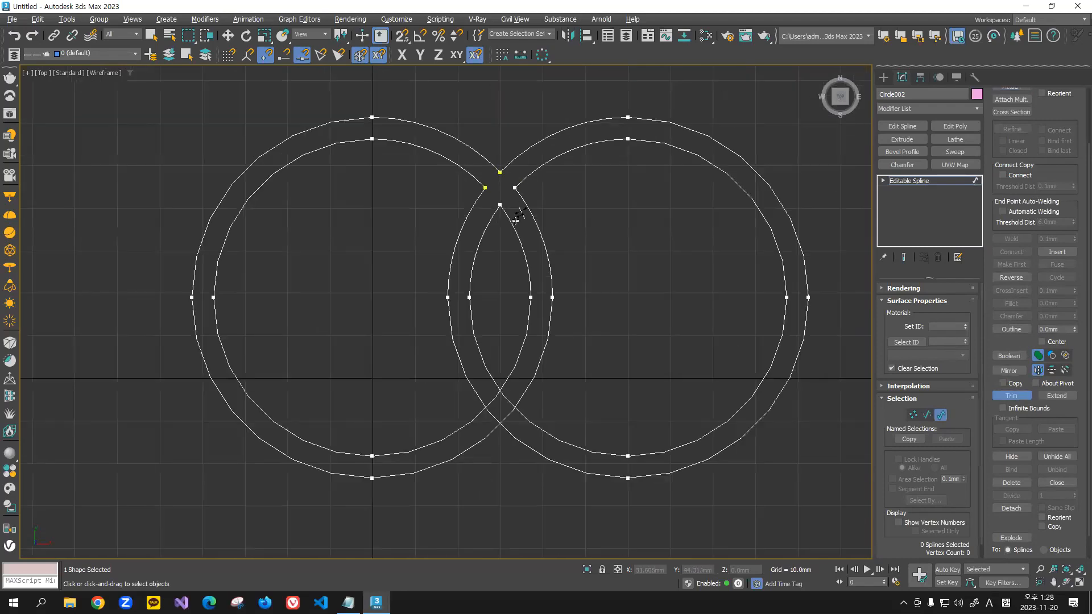
pyautogui.scroll(3, 502, 408)
pyautogui.click(514, 391)
pyautogui.click(492, 394)
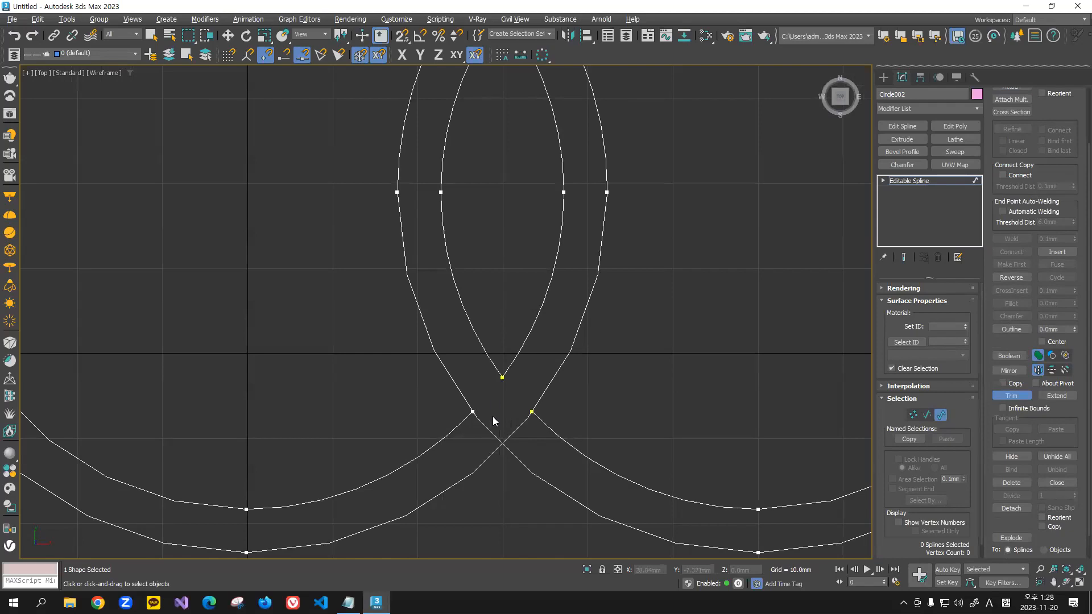
pyautogui.click(484, 424)
pyautogui.click(521, 425)
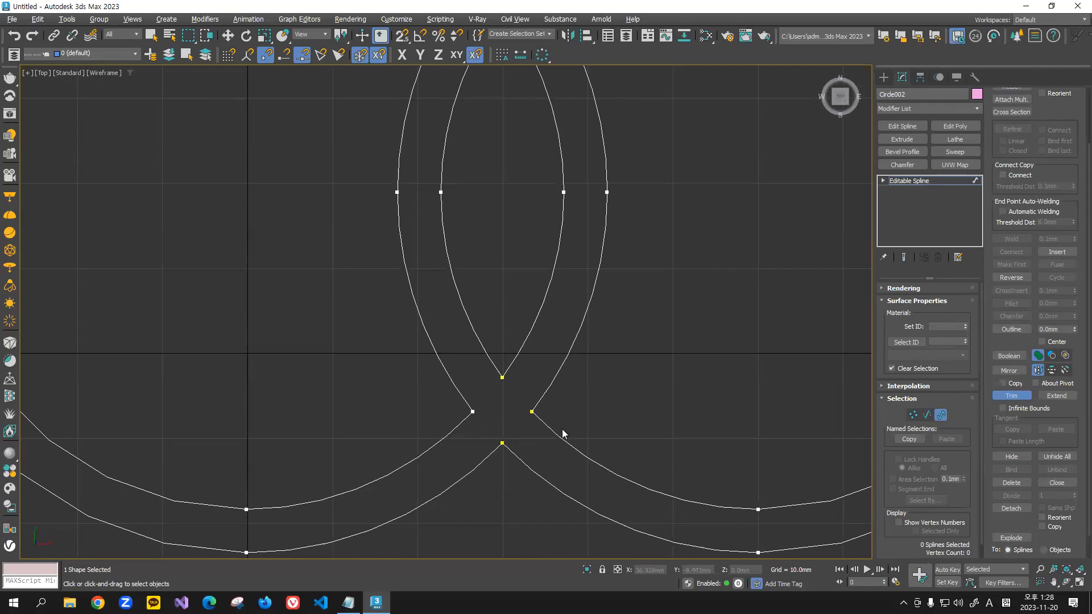
pyautogui.scroll(-3, 562, 430)
# Step: Examine at vertex level whether the spline endpoints at the top corner of the upper crossing are joined
pyautogui.click(228, 35)
pyautogui.scroll(15, 529, 183)
pyautogui.scroll(2, 594, 229)
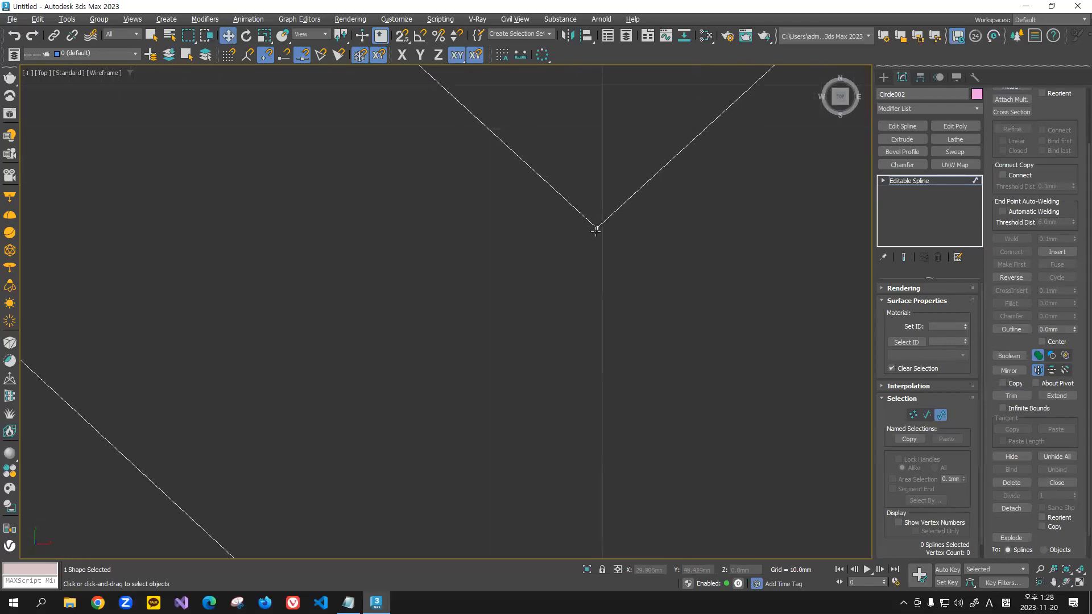
pyautogui.click(913, 415)
pyautogui.click(596, 228)
pyautogui.moveTo(611, 218); pyautogui.dragTo(555, 214)
pyautogui.press('Delete')
pyautogui.scroll(5, 540, 212)
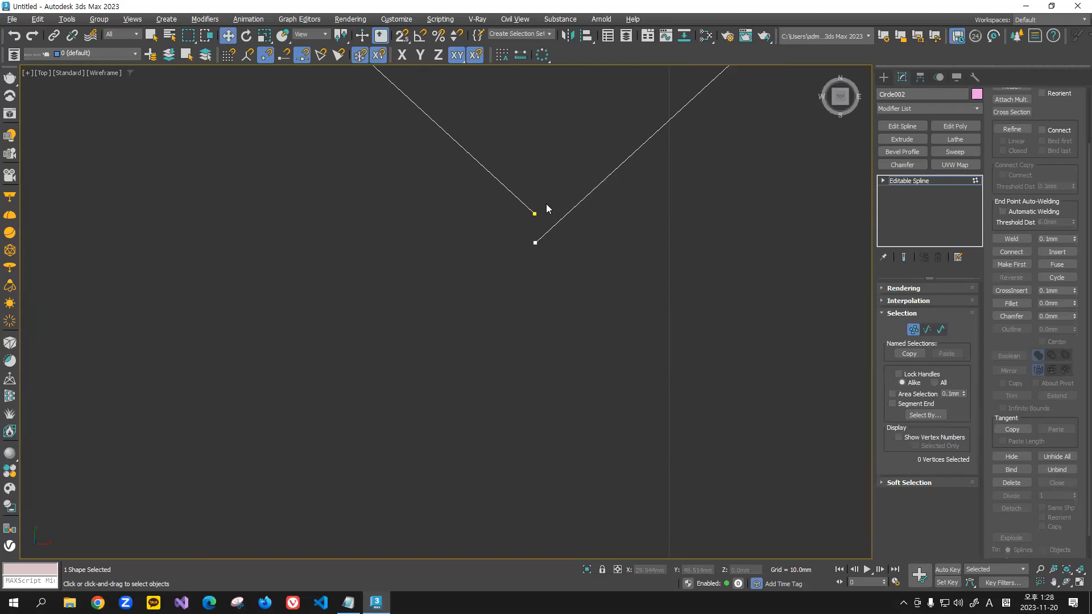
pyautogui.scroll(-5, 546, 216)
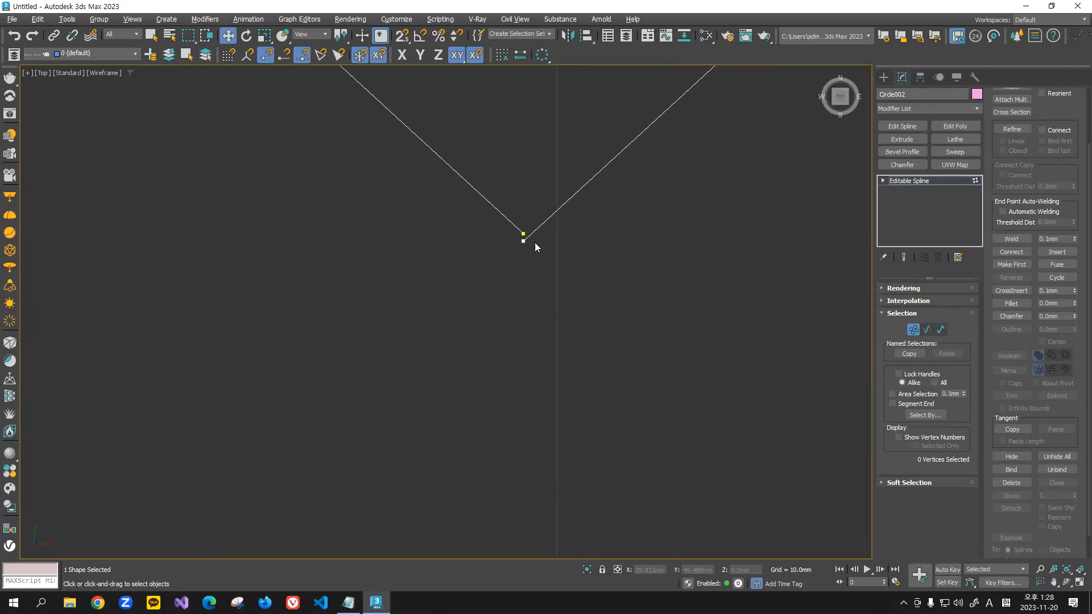
pyautogui.scroll(-4, 560, 205)
# Step: Weld the two overlapping endpoints at the left corner of the upper crossing into one vertex
pyautogui.moveTo(503, 236); pyautogui.dragTo(536, 278)
pyautogui.scroll(5, 512, 265)
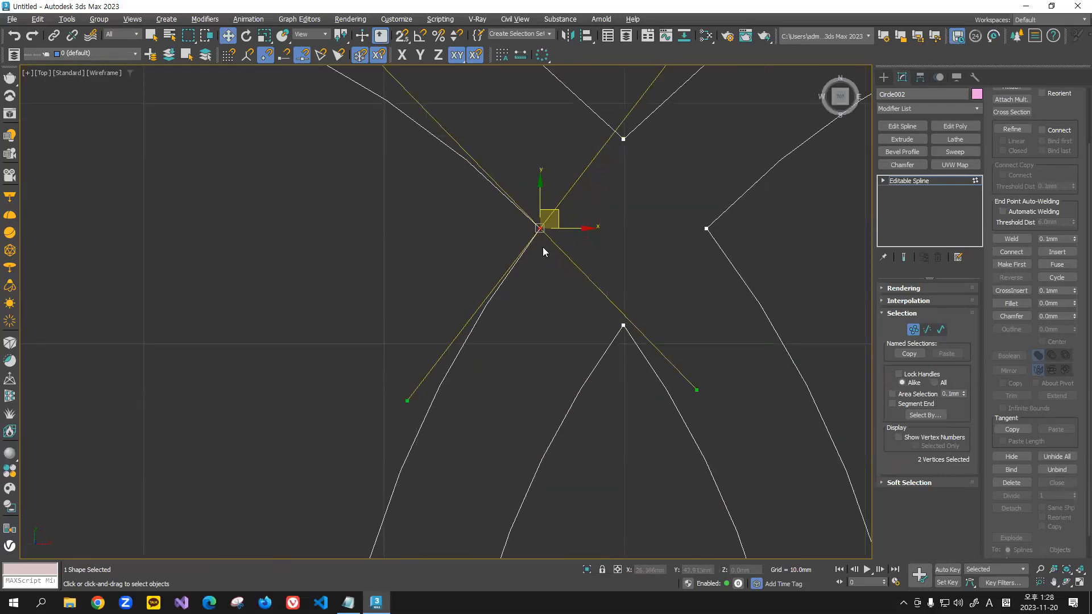
pyautogui.scroll(-3, 528, 259)
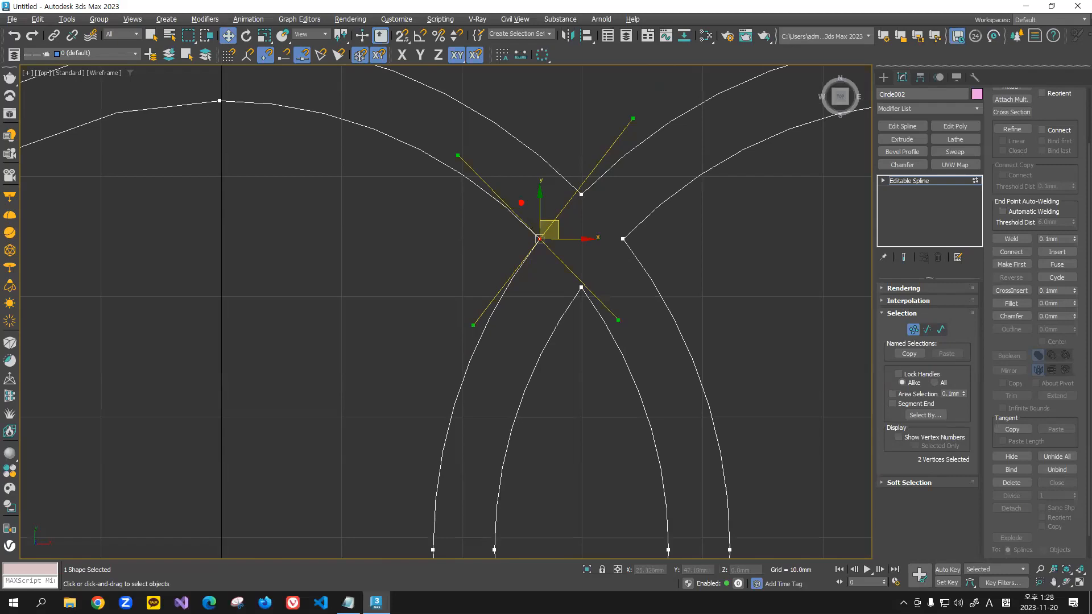
pyautogui.moveTo(466, 162); pyautogui.dragTo(601, 291)
pyautogui.moveTo(454, 322)
pyautogui.mouseDown()
pyautogui.moveTo(548, 234)
pyautogui.moveTo(618, 133)
pyautogui.mouseUp()
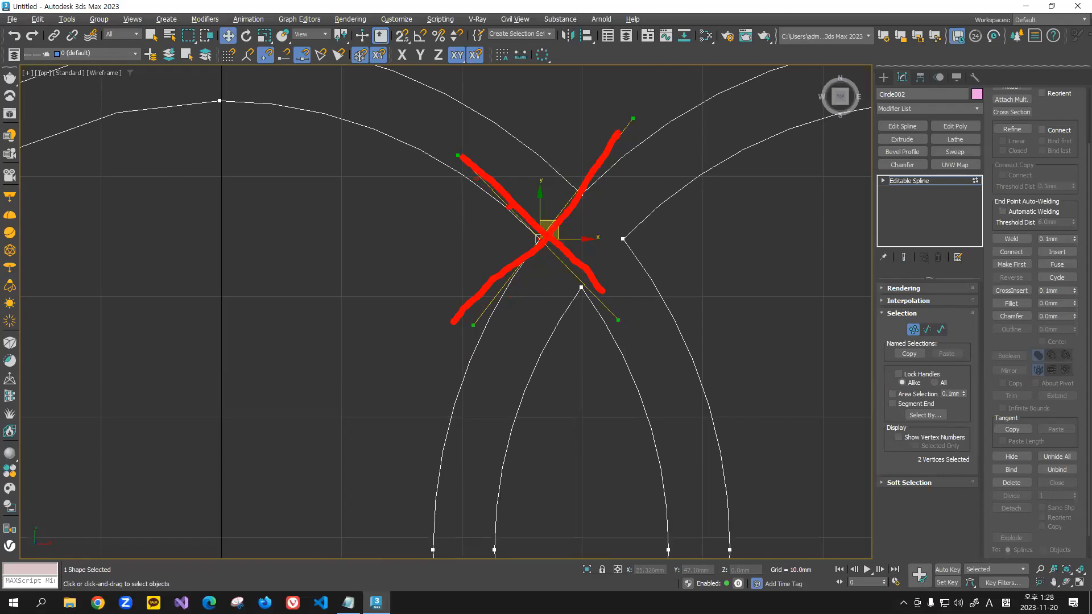
pyautogui.press('Escape')
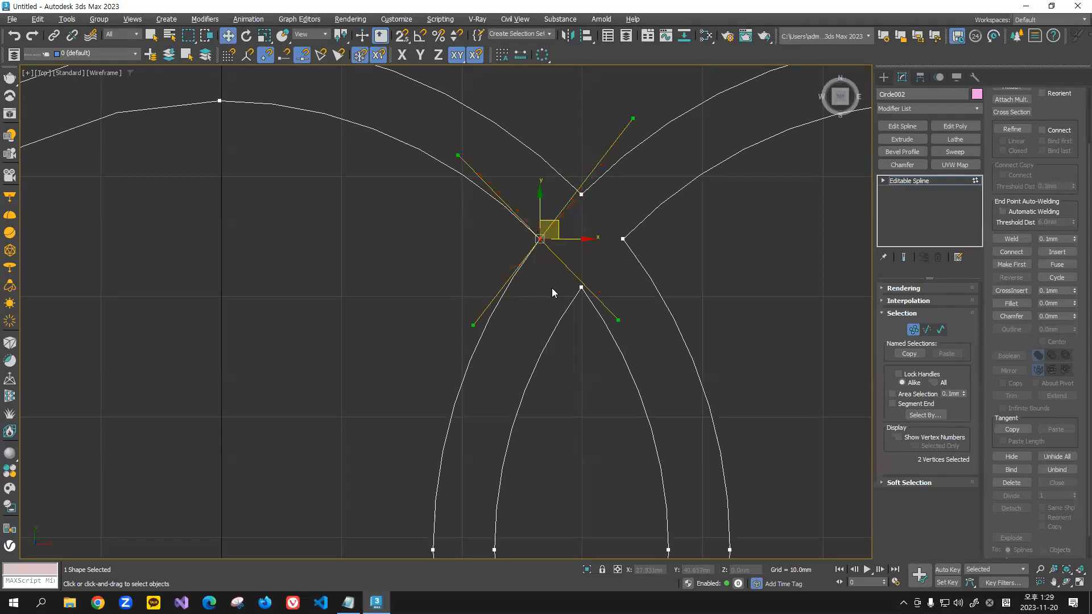
pyautogui.click(534, 284)
pyautogui.scroll(2, 523, 216)
pyautogui.moveTo(521, 208); pyautogui.dragTo(558, 263)
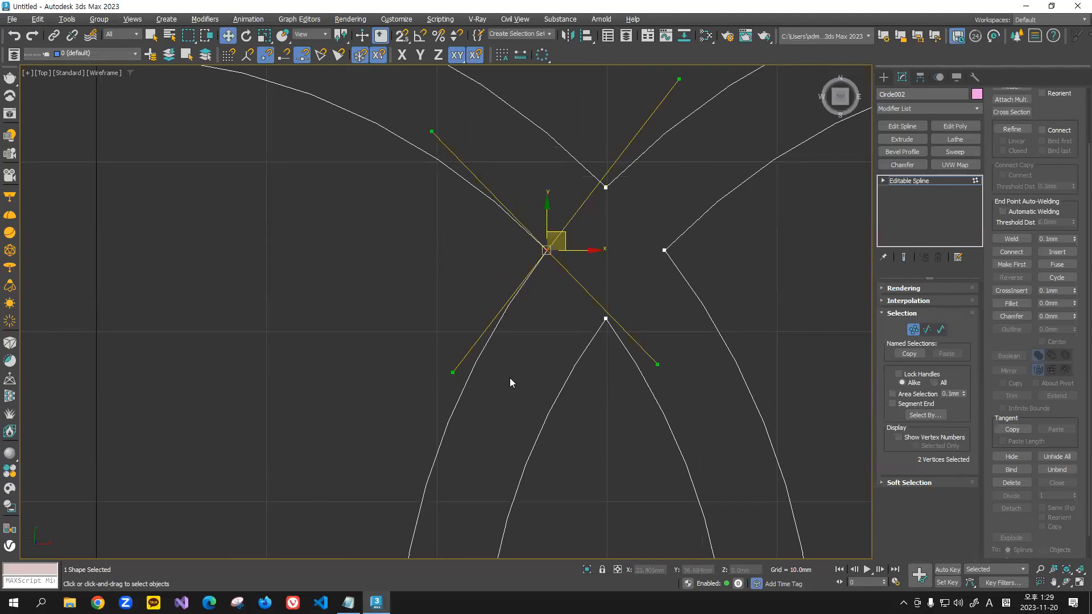
pyautogui.click(546, 320)
pyautogui.moveTo(525, 193); pyautogui.dragTo(576, 290)
pyautogui.click(1011, 238)
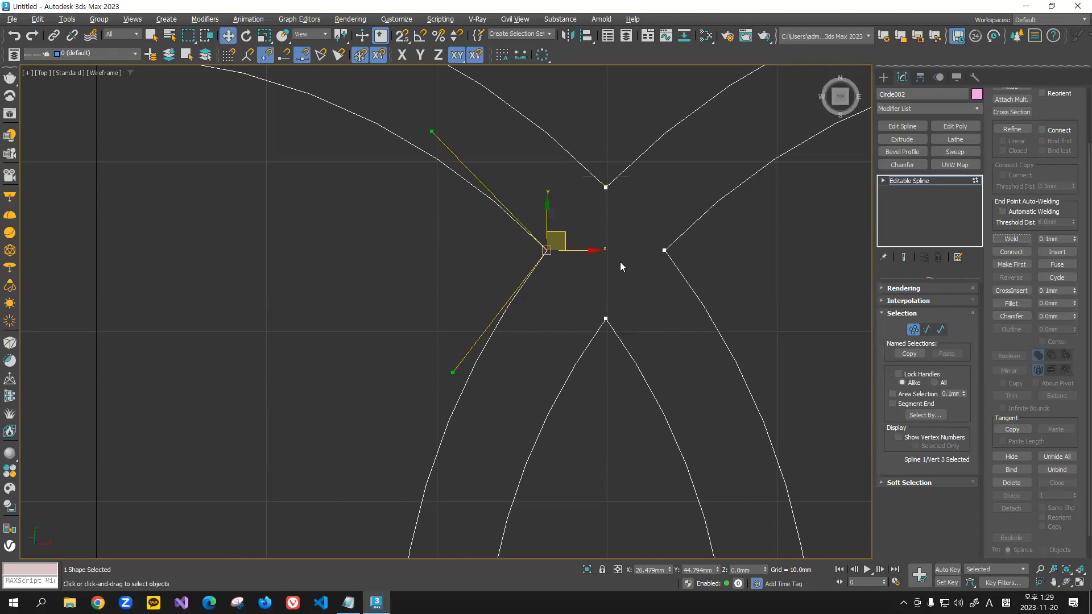
# Step: Weld the two overlapping endpoints at the bottom corner of the upper crossing
pyautogui.moveTo(520, 199); pyautogui.dragTo(582, 314)
pyautogui.moveTo(580, 302); pyautogui.dragTo(650, 372)
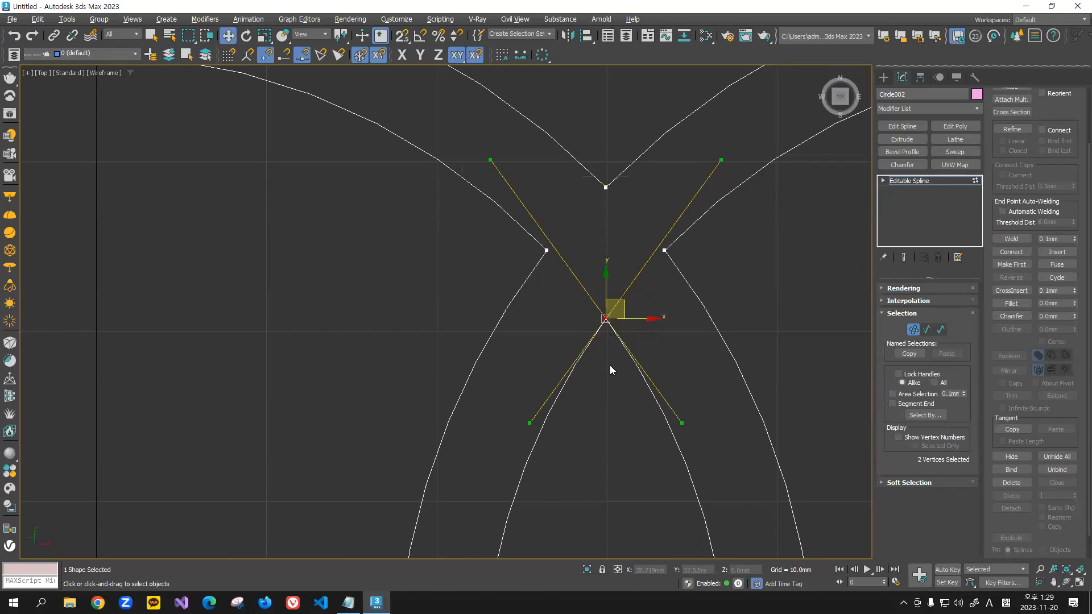
pyautogui.click(1012, 239)
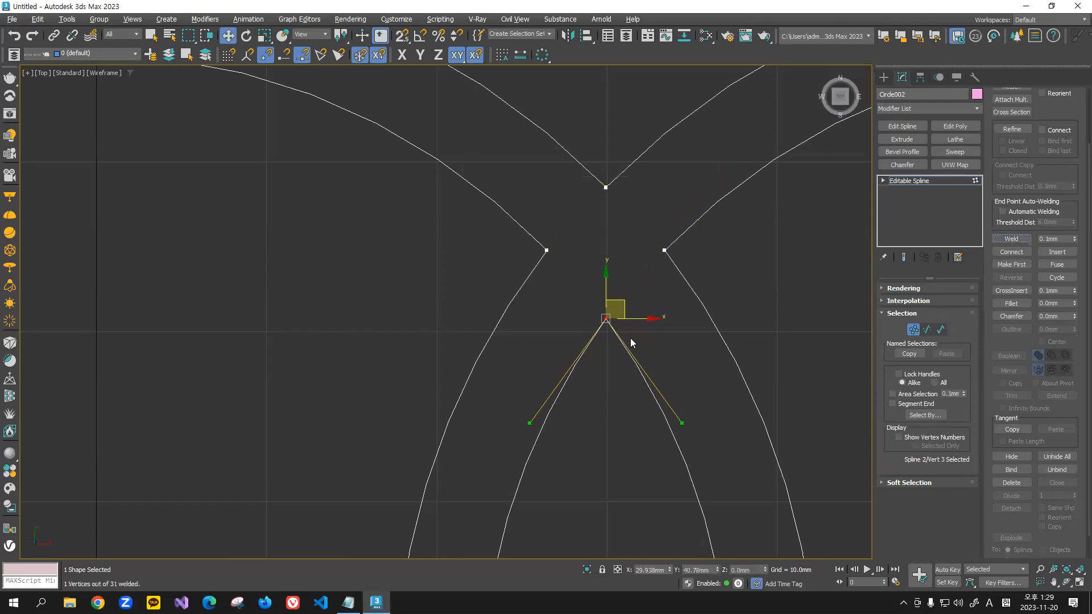
# Step: Weld the two nearly coincident endpoints at the top corner of the upper crossing
pyautogui.click(597, 218)
pyautogui.moveTo(567, 132); pyautogui.dragTo(629, 226)
pyautogui.scroll(10, 629, 225)
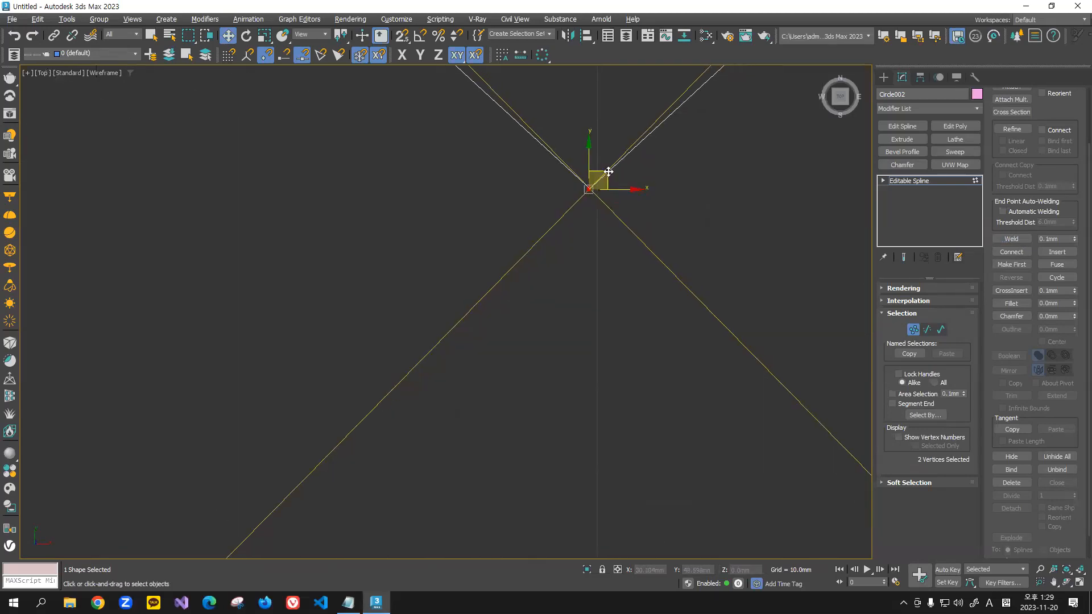
pyautogui.scroll(5, 563, 284)
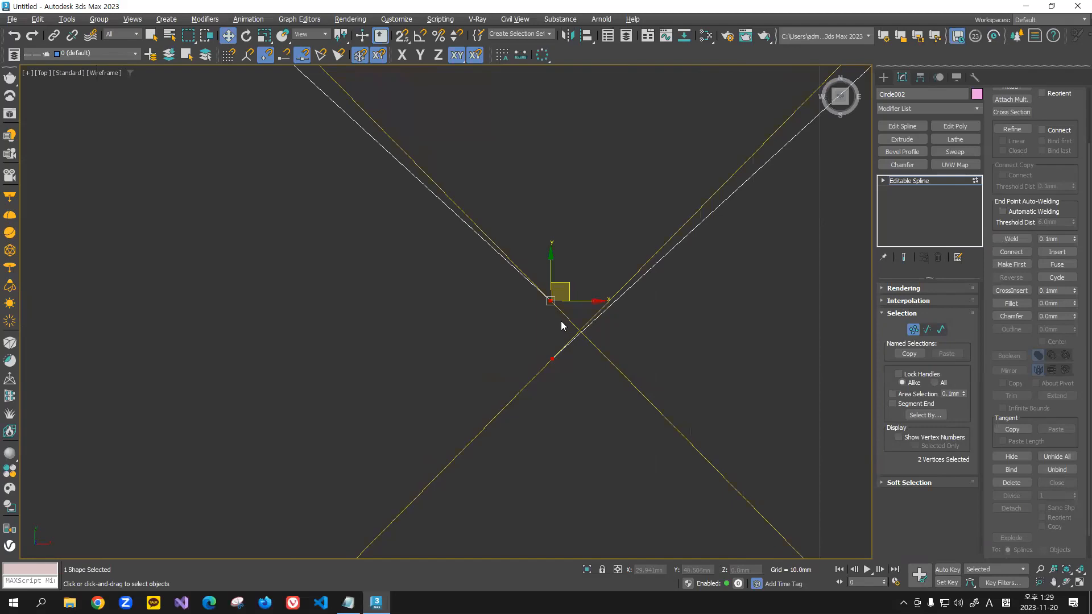
pyautogui.scroll(-8, 589, 297)
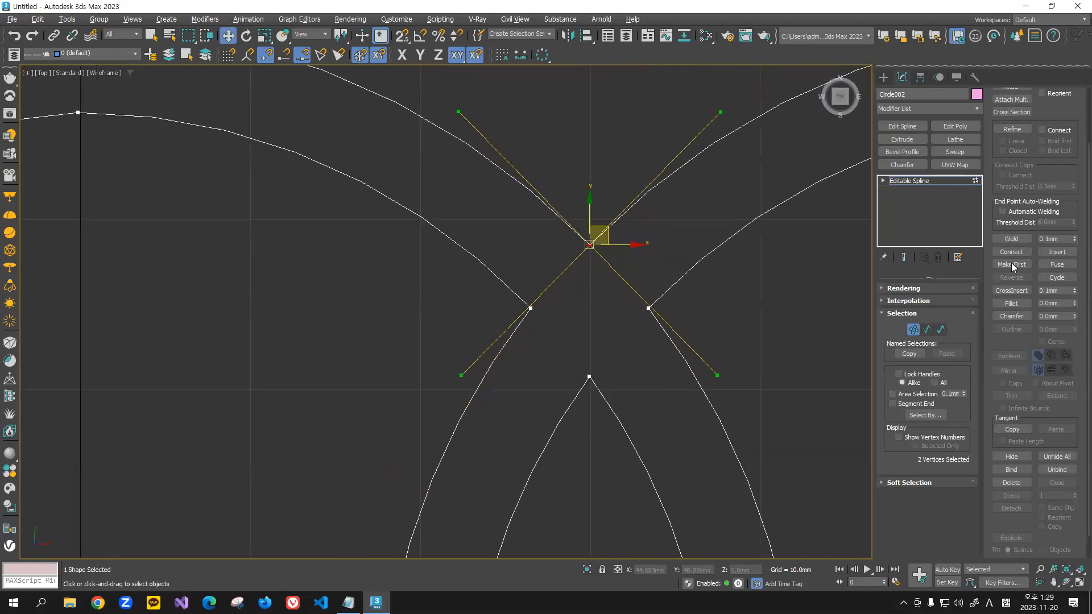
pyautogui.click(1012, 239)
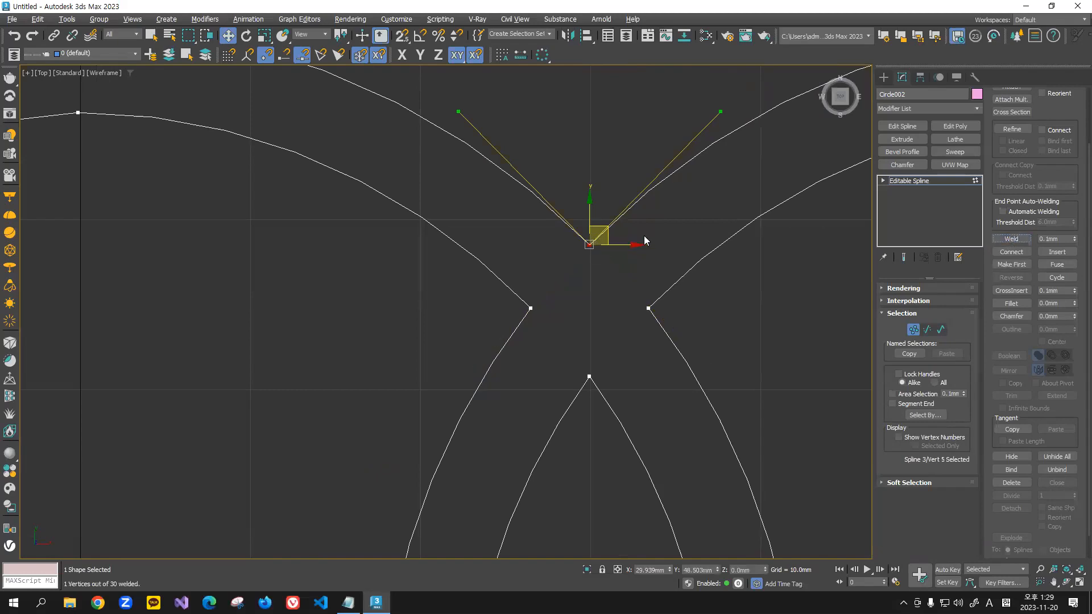
# Step: Undo the top-corner weld and examine its two separate endpoints up close
pyautogui.click(605, 250)
pyautogui.click(590, 246)
pyautogui.scroll(10, 590, 254)
pyautogui.click(593, 259)
pyautogui.moveTo(599, 238); pyautogui.dragTo(598, 276, button='middle')
pyautogui.scroll(5, 588, 233)
pyautogui.scroll(1, 575, 191)
pyautogui.click(572, 194)
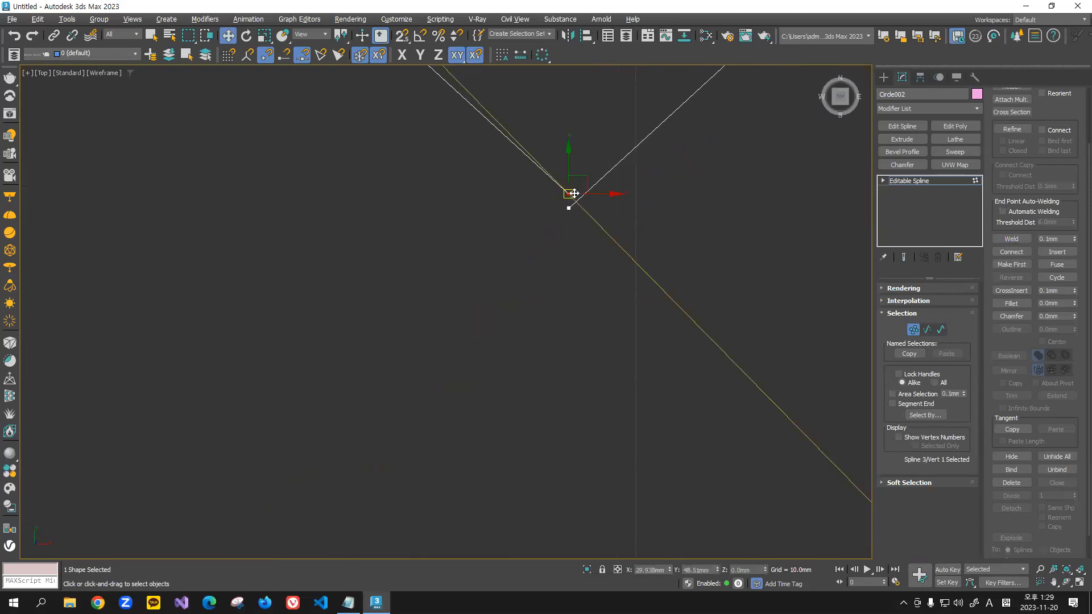
# Step: Select both endpoints at the top corner of the upper crossing and weld them again
pyautogui.moveTo(586, 179); pyautogui.dragTo(663, 261)
pyautogui.scroll(-6, 584, 170)
pyautogui.click(533, 232)
pyautogui.scroll(-2, 557, 248)
pyautogui.scroll(-2, 557, 247)
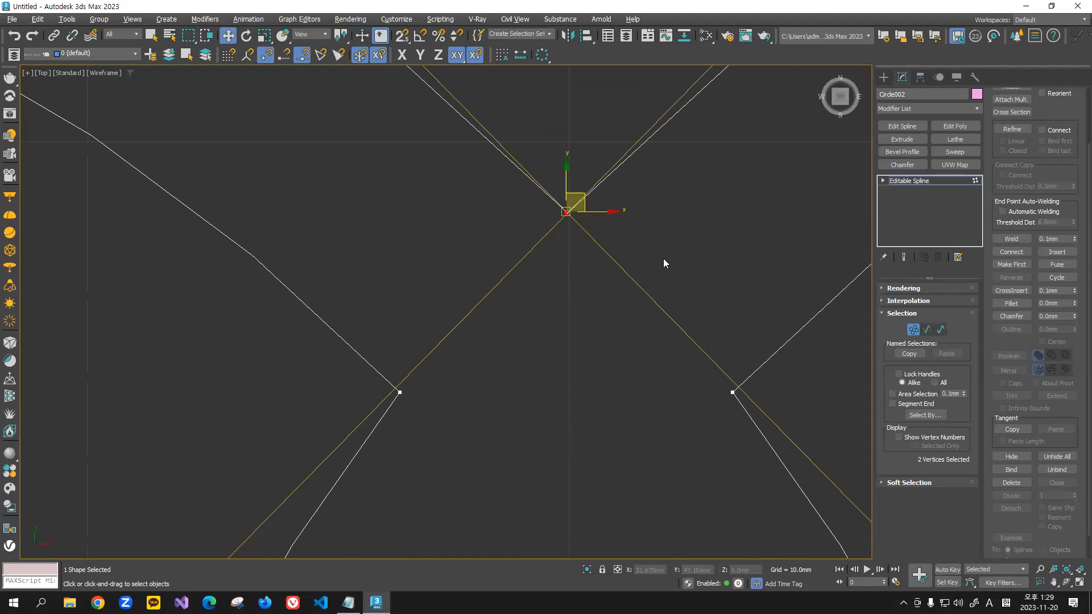
pyautogui.click(1011, 239)
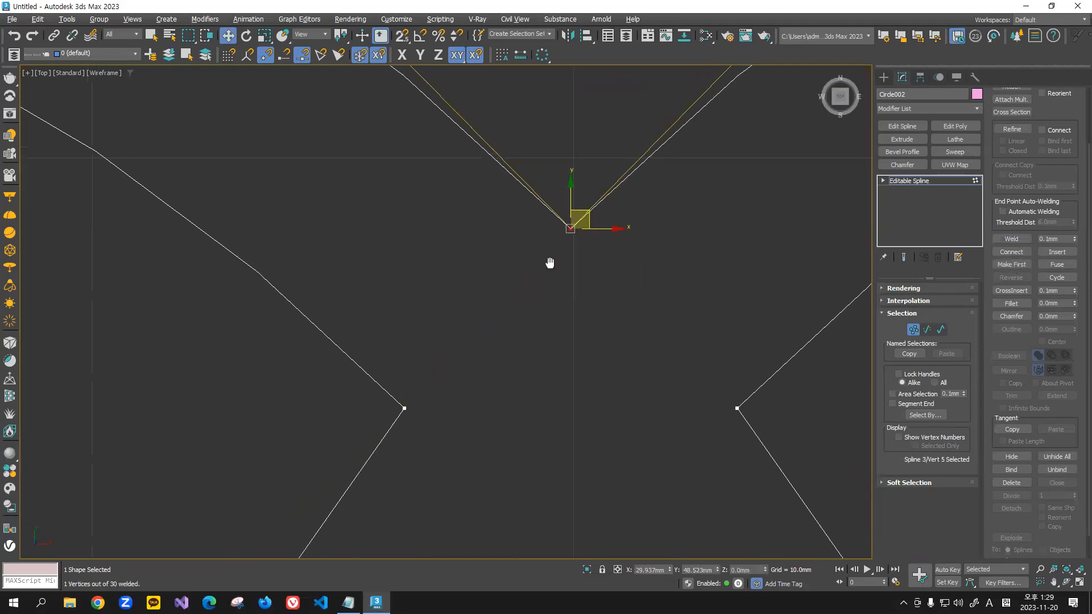
# Step: Separate the top-corner endpoints by moving one farther up, and try to weld them across the wider gap
pyautogui.scroll(3, 571, 228)
pyautogui.click(569, 228)
pyautogui.moveTo(564, 177); pyautogui.dragTo(575, 264, button='middle')
pyautogui.click(561, 270)
pyautogui.scroll(-3, 566, 263)
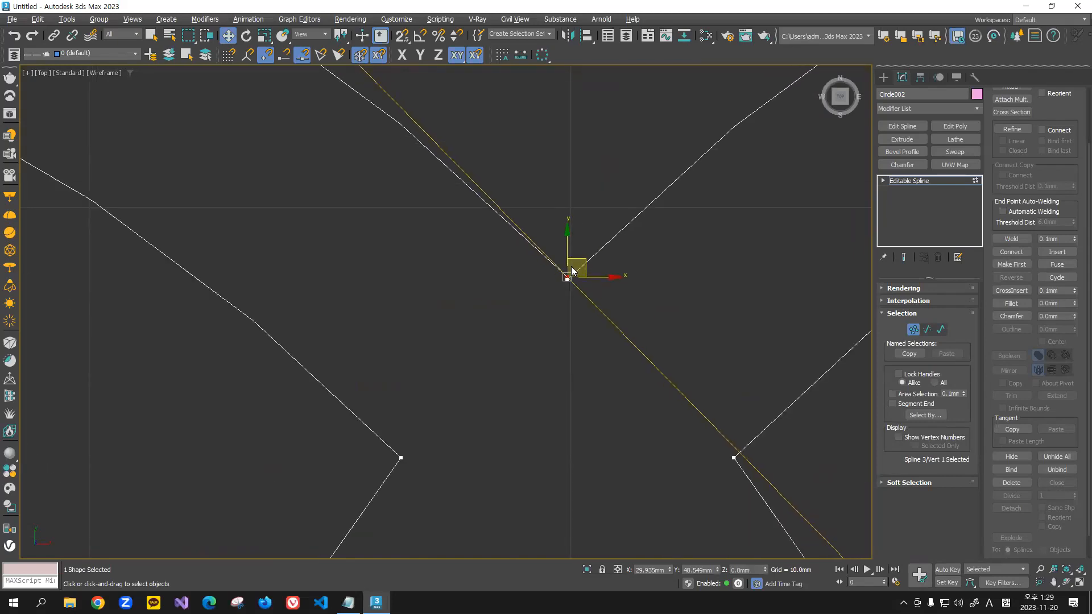
pyautogui.moveTo(584, 249); pyautogui.dragTo(617, 344)
pyautogui.click(1011, 239)
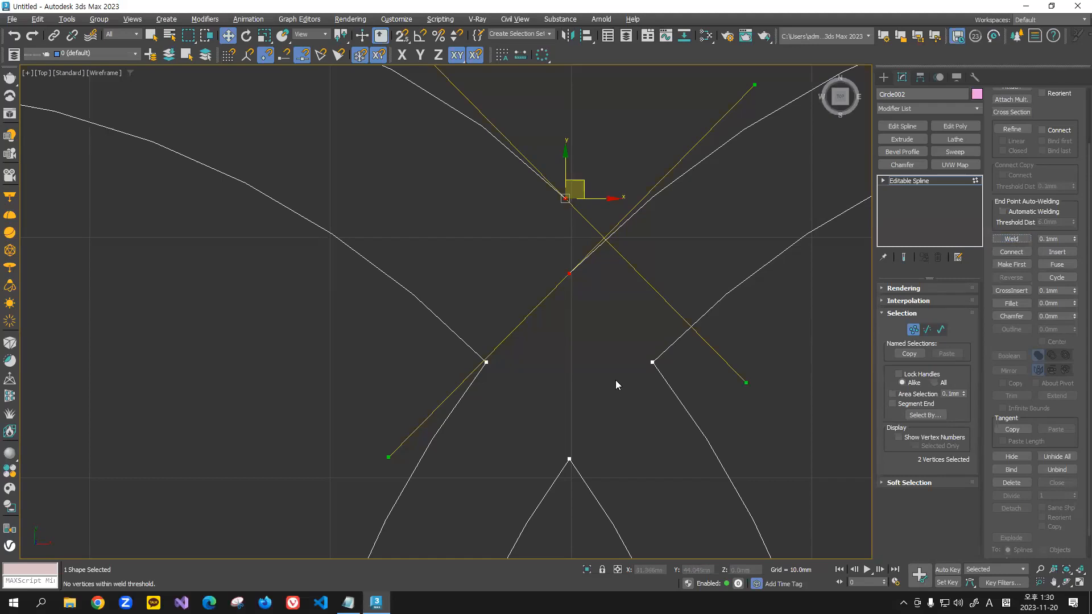
# Step: Undo the last move of the top-corner endpoint
pyautogui.click(578, 309)
pyautogui.hotkey('ctrl', 'z')
pyautogui.hotkey('ctrl', 'z')
pyautogui.hotkey('ctrl', 'z')
pyautogui.scroll(-5, 578, 312)
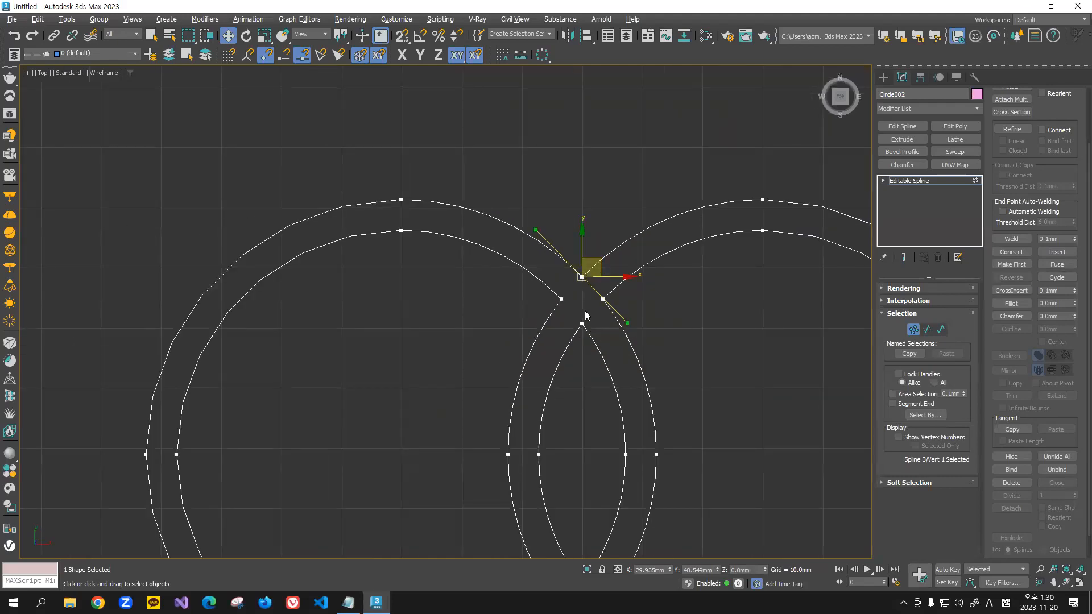
# Step: Select all vertices of the two-ring shape and weld them with a threshold of 1 mm
pyautogui.click(583, 313)
pyautogui.scroll(3, 574, 264)
pyautogui.scroll(-5, 536, 195)
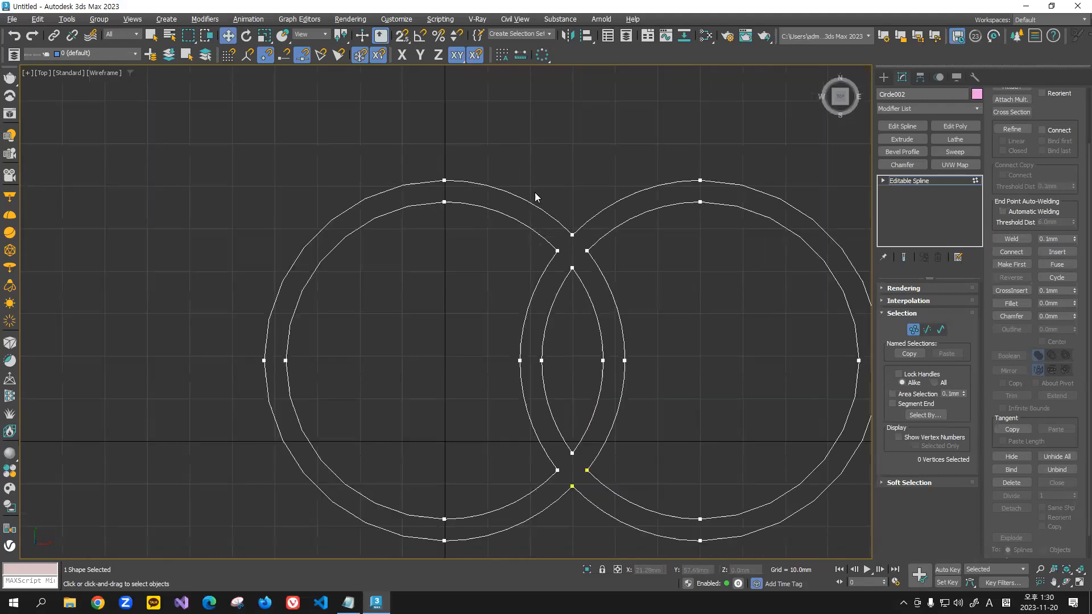
pyautogui.moveTo(322, 108); pyautogui.dragTo(926, 512)
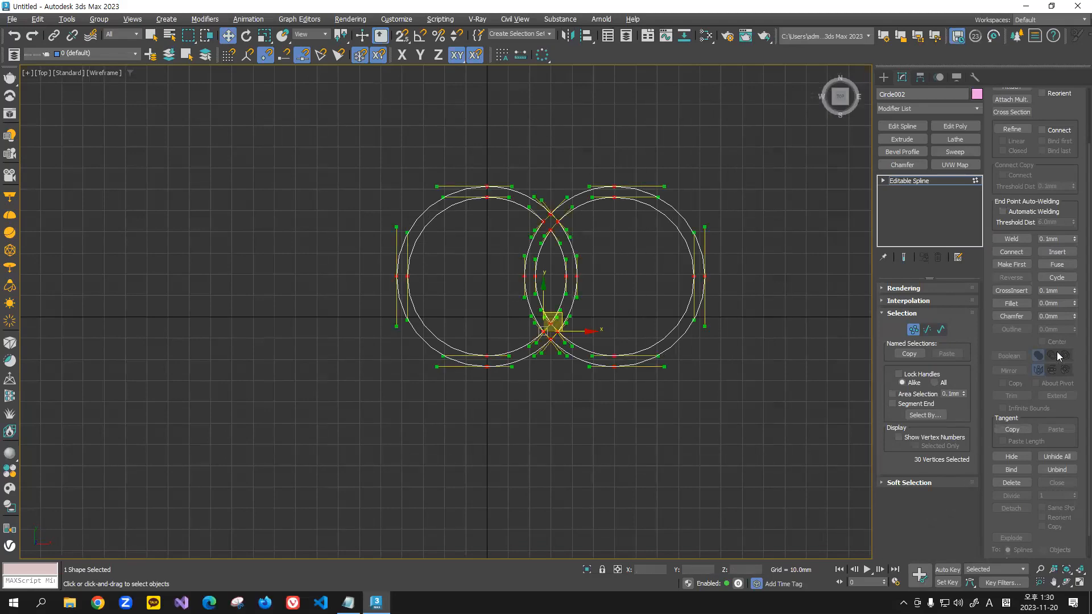
pyautogui.click(1061, 252)
pyautogui.doubleClick(1057, 239)
pyautogui.write('1')
pyautogui.press('Return')
pyautogui.click(1012, 239)
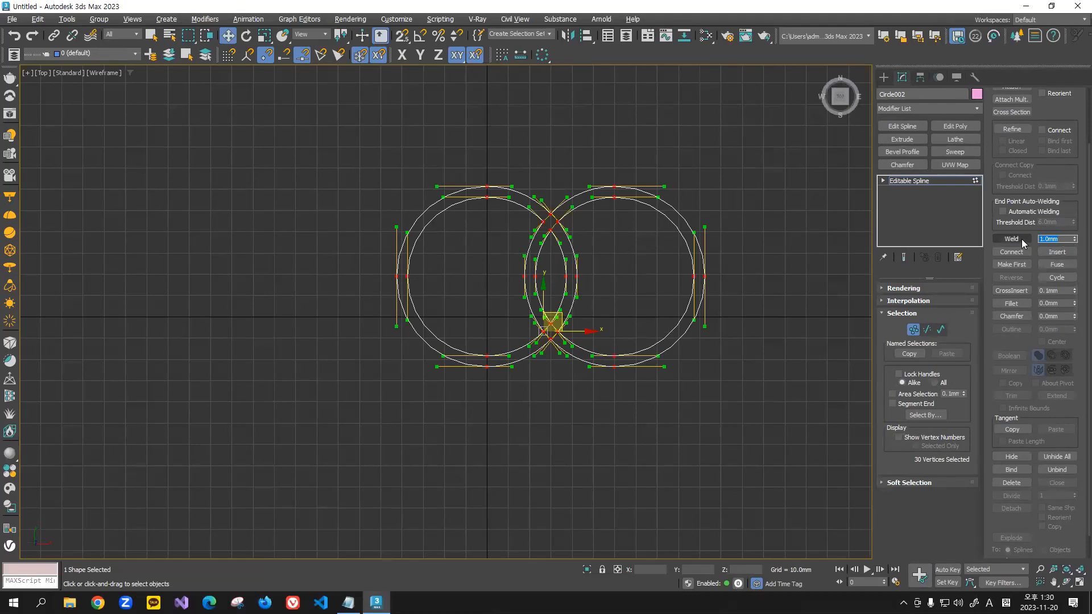
# Step: Check the welded crossings of the two-ring outline and leave vertex-level editing
pyautogui.scroll(3, 581, 232)
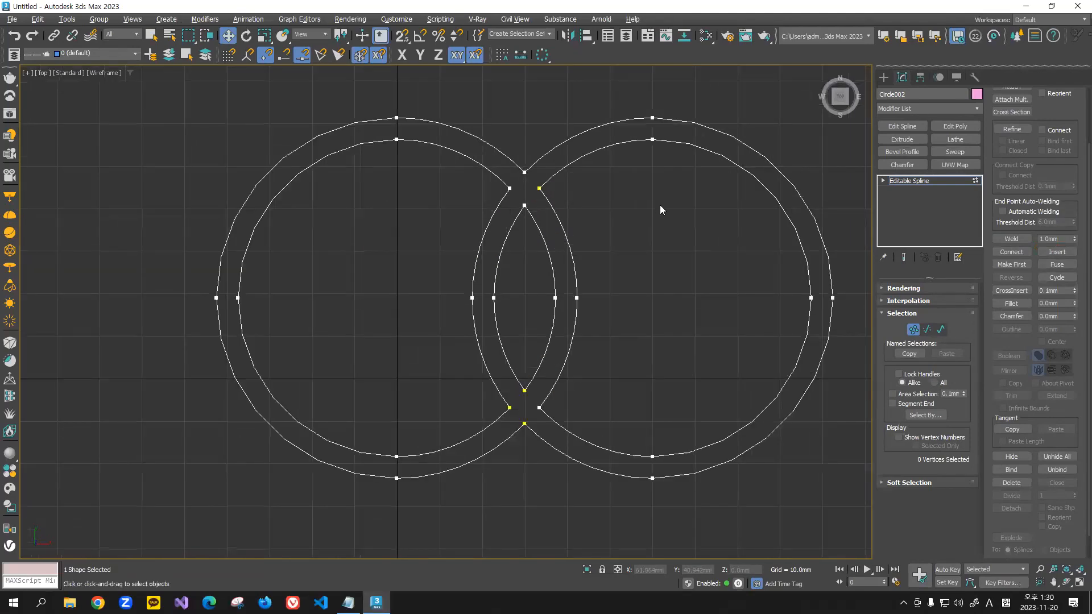
pyautogui.scroll(-6, 661, 210)
pyautogui.scroll(3, 645, 256)
pyautogui.scroll(2, 660, 231)
pyautogui.scroll(-5, 653, 230)
pyautogui.moveTo(652, 231); pyautogui.dragTo(669, 257, button='middle')
pyautogui.click(913, 330)
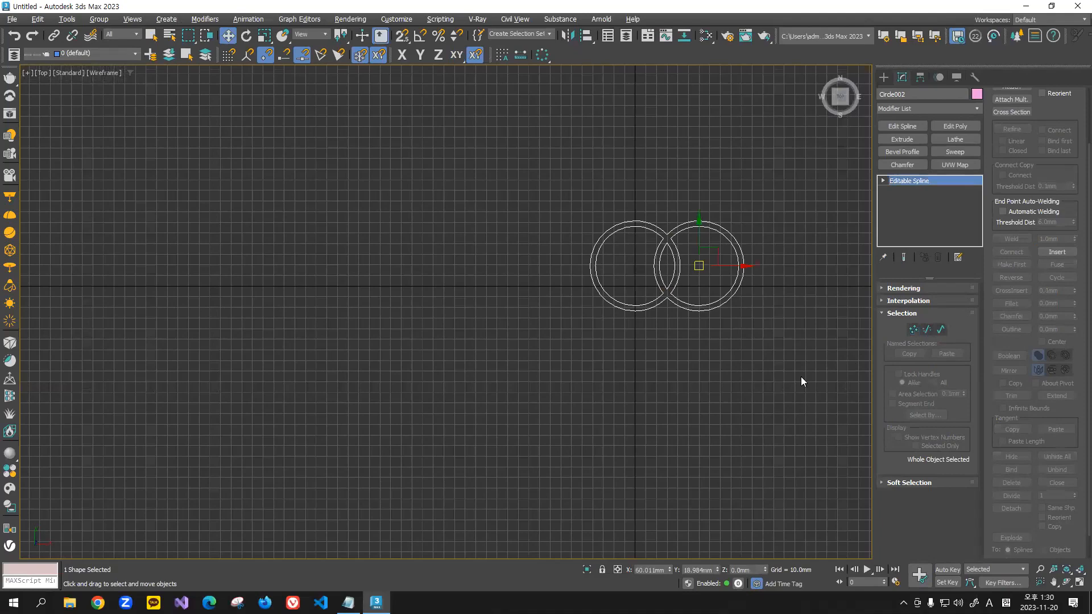
pyautogui.click(692, 367)
pyautogui.scroll(-1, 692, 366)
pyautogui.moveTo(533, 358); pyautogui.dragTo(533, 359)
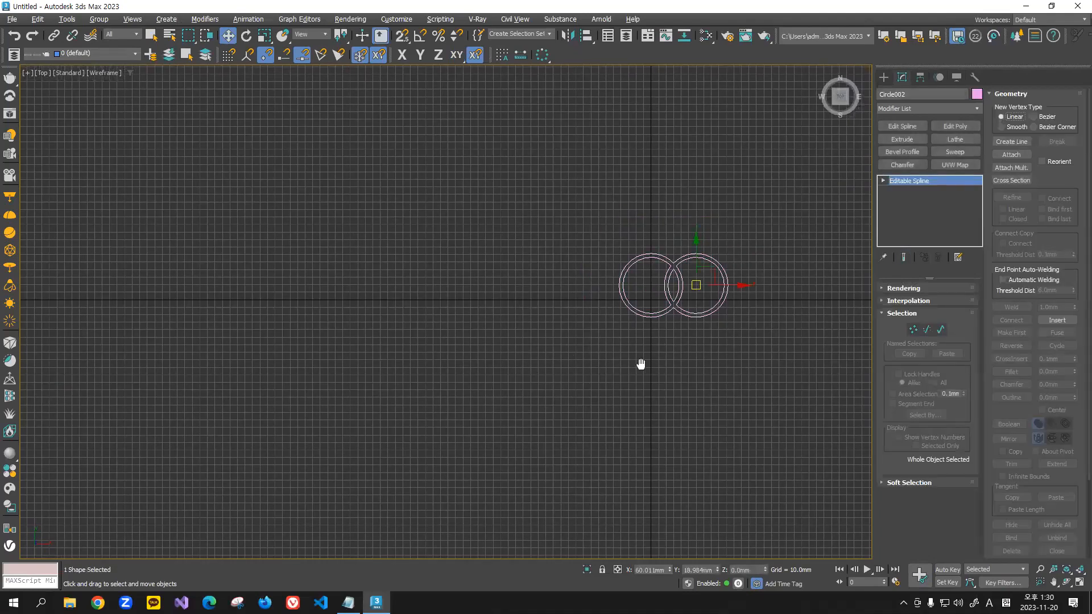
pyautogui.moveTo(641, 365); pyautogui.dragTo(592, 397, button='middle')
pyautogui.moveTo(469, 316); pyautogui.dragTo(526, 319, button='middle')
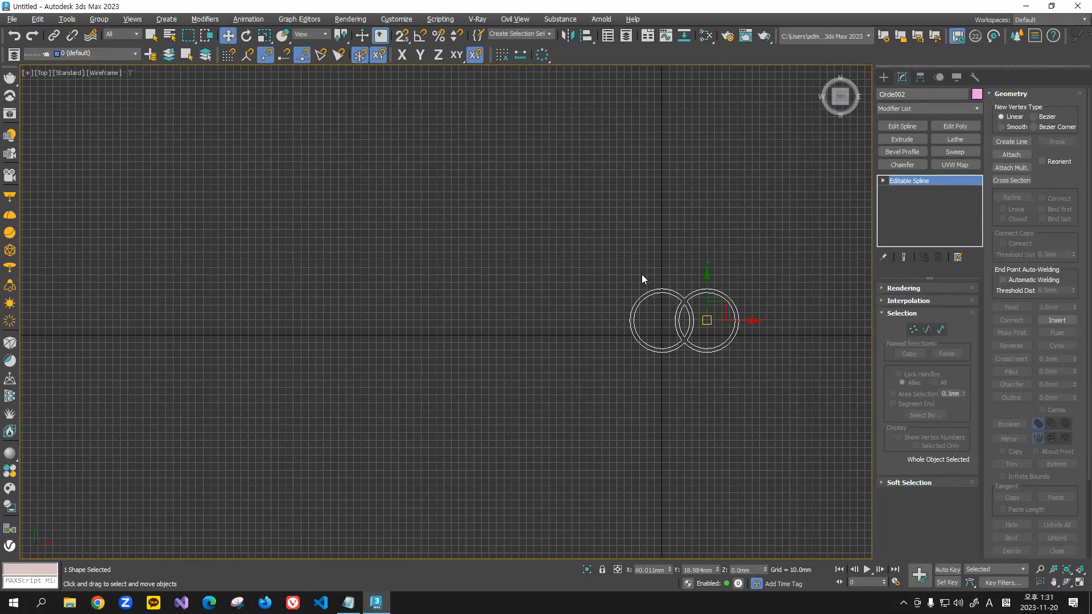
pyautogui.scroll(4, 755, 290)
pyautogui.moveTo(748, 233); pyautogui.dragTo(479, 452)
pyautogui.moveTo(798, 246); pyautogui.dragTo(459, 477)
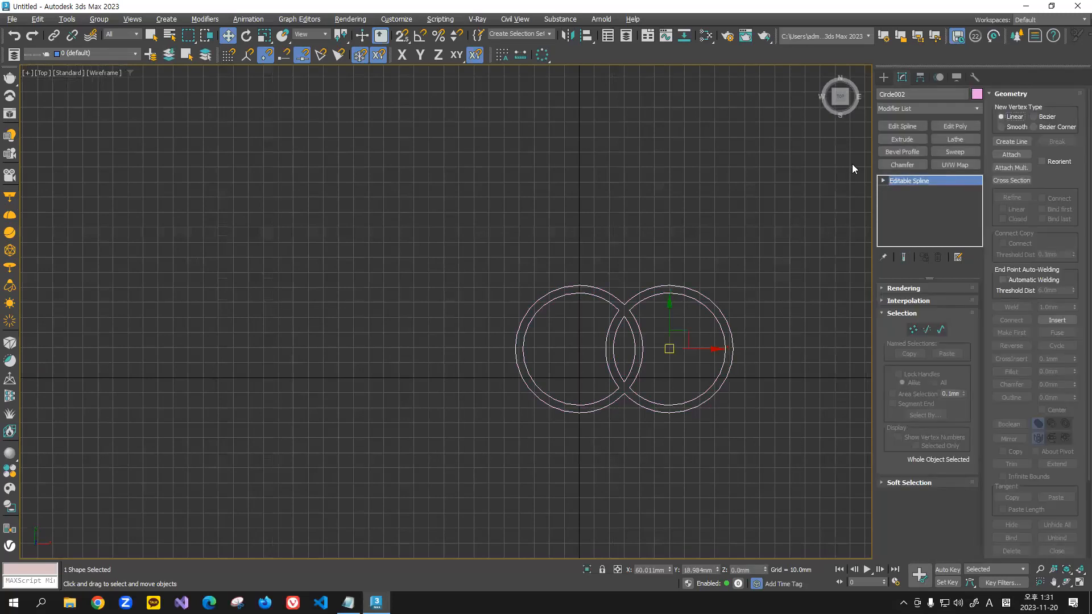
# Step: Draw a rectangle spline about 80 mm long and 79 mm wide up and to the left of the rings
pyautogui.click(884, 76)
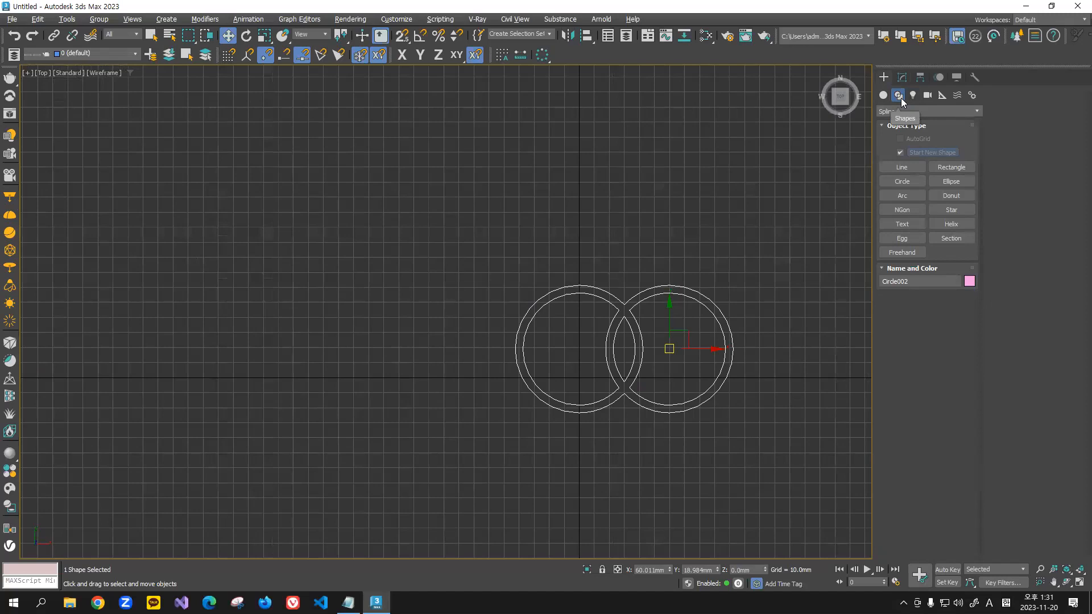
pyautogui.click(951, 167)
pyautogui.moveTo(306, 173); pyautogui.dragTo(425, 295)
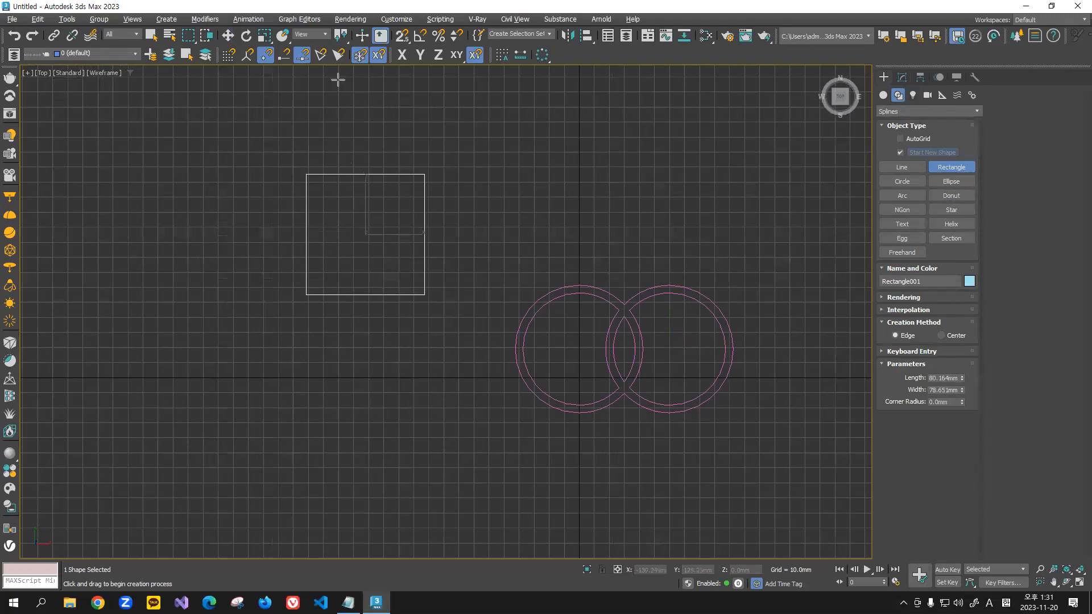
pyautogui.click(229, 36)
pyautogui.click(236, 186)
pyautogui.scroll(2, 297, 201)
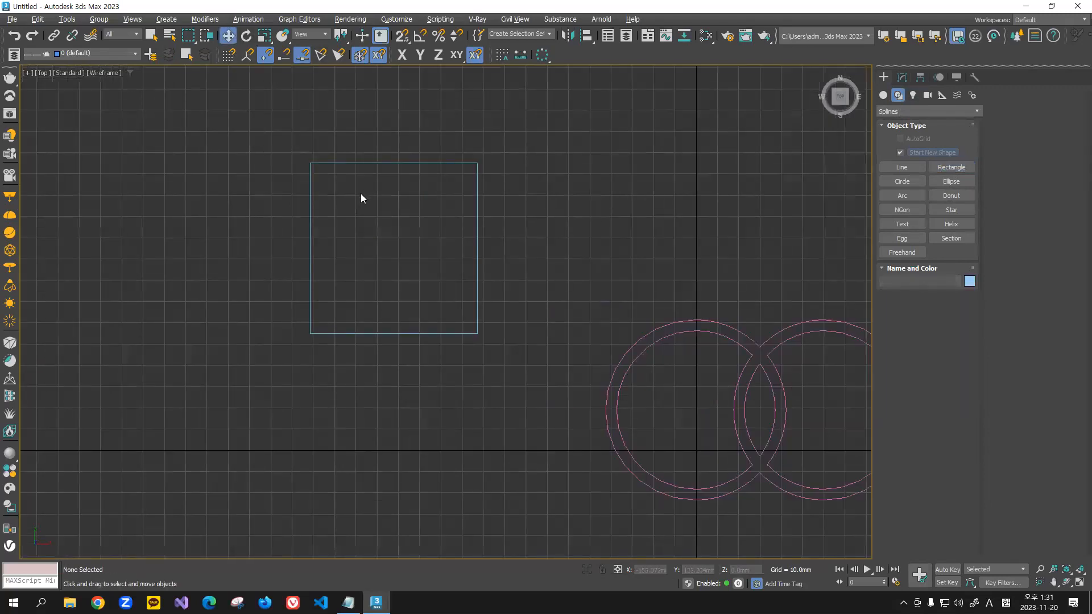
# Step: Add an Edit Spline modifier to the rectangle and enter vertex-level editing
pyautogui.moveTo(360, 193); pyautogui.dragTo(207, 323)
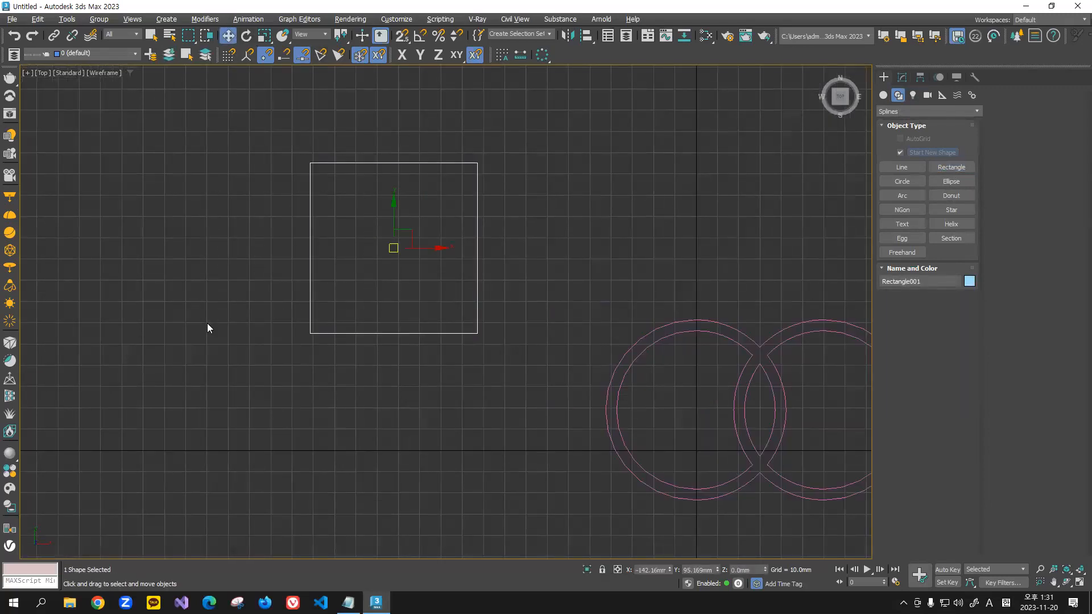
pyautogui.scroll(-1, 345, 338)
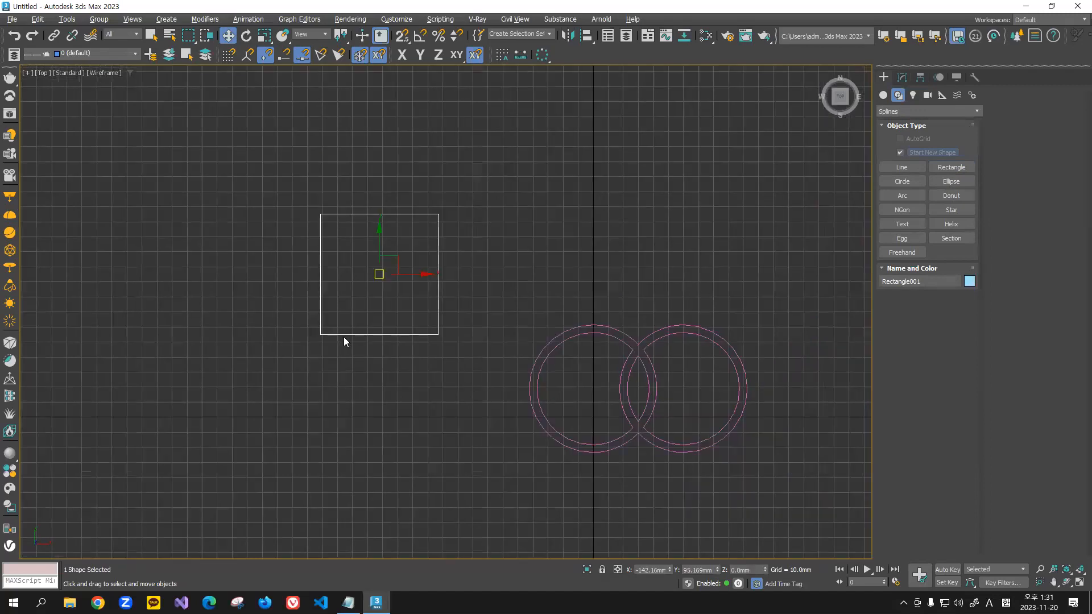
pyautogui.scroll(2, 346, 300)
pyautogui.click(349, 228)
pyautogui.moveTo(235, 316); pyautogui.dragTo(437, 294)
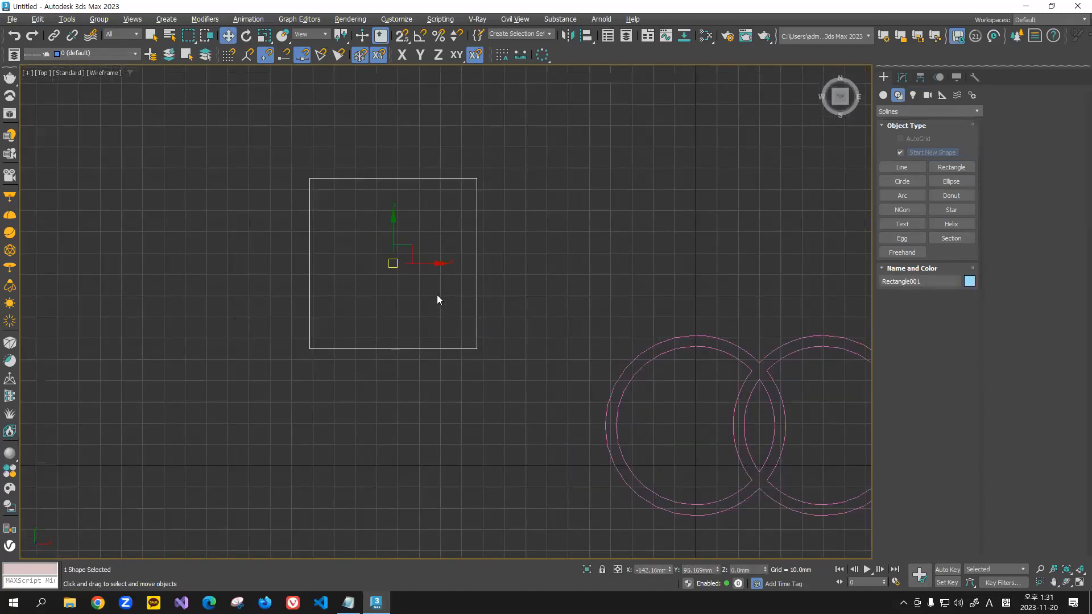
pyautogui.click(903, 77)
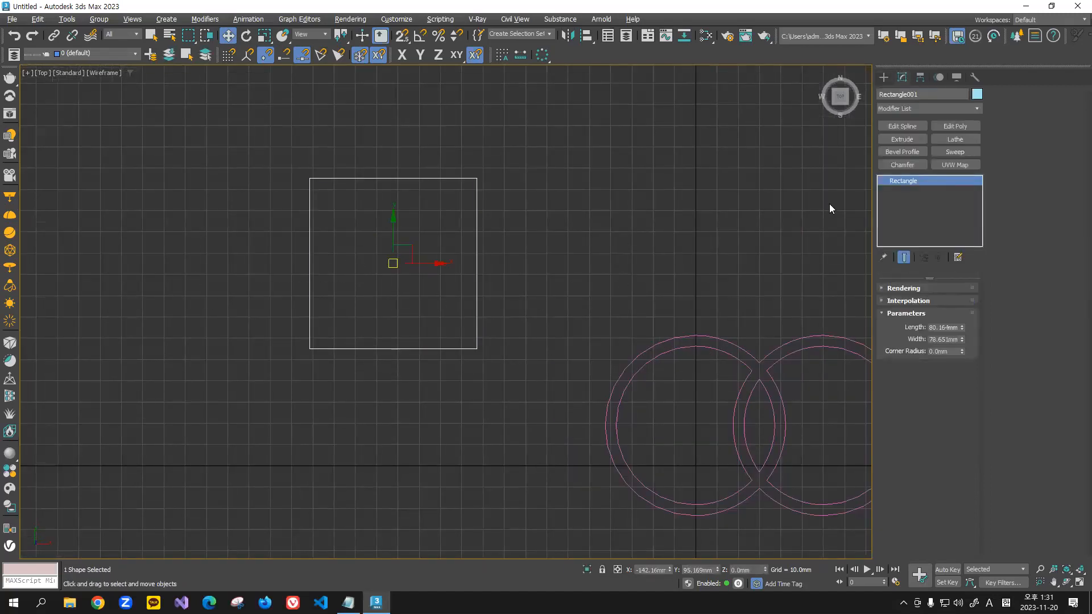
pyautogui.click(904, 126)
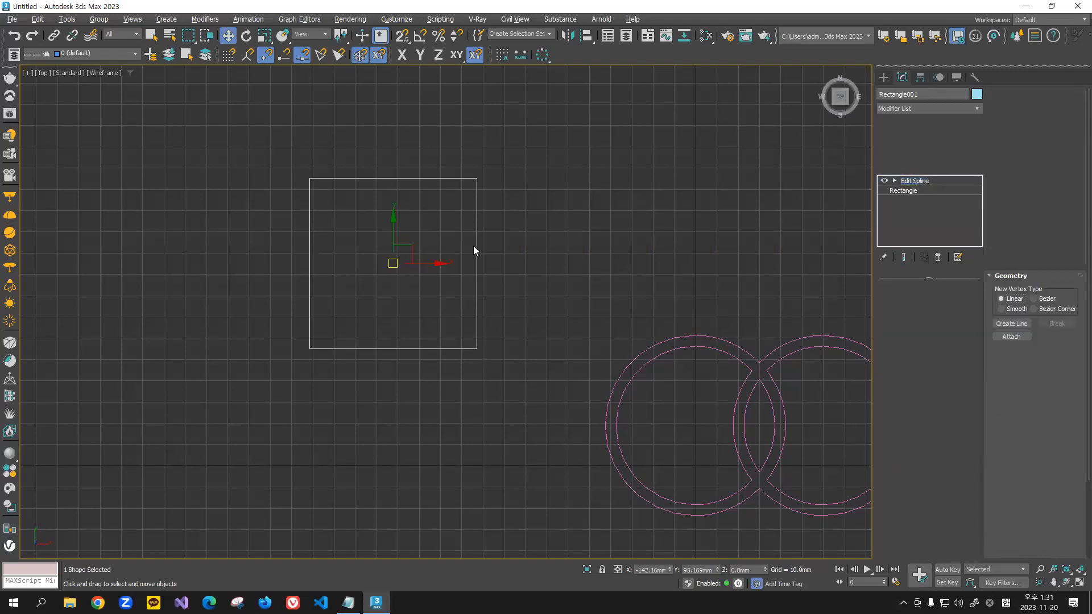
pyautogui.click(912, 304)
# Step: Delete the rectangle's left segment at segment level and leave segment editing
pyautogui.moveTo(366, 219); pyautogui.dragTo(278, 269)
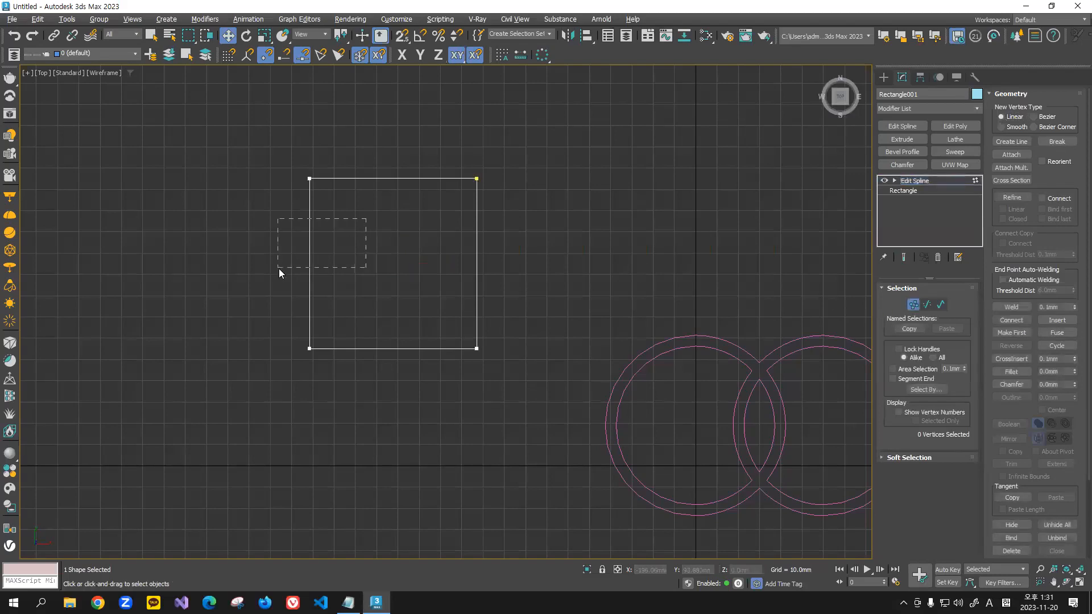
pyautogui.click(928, 304)
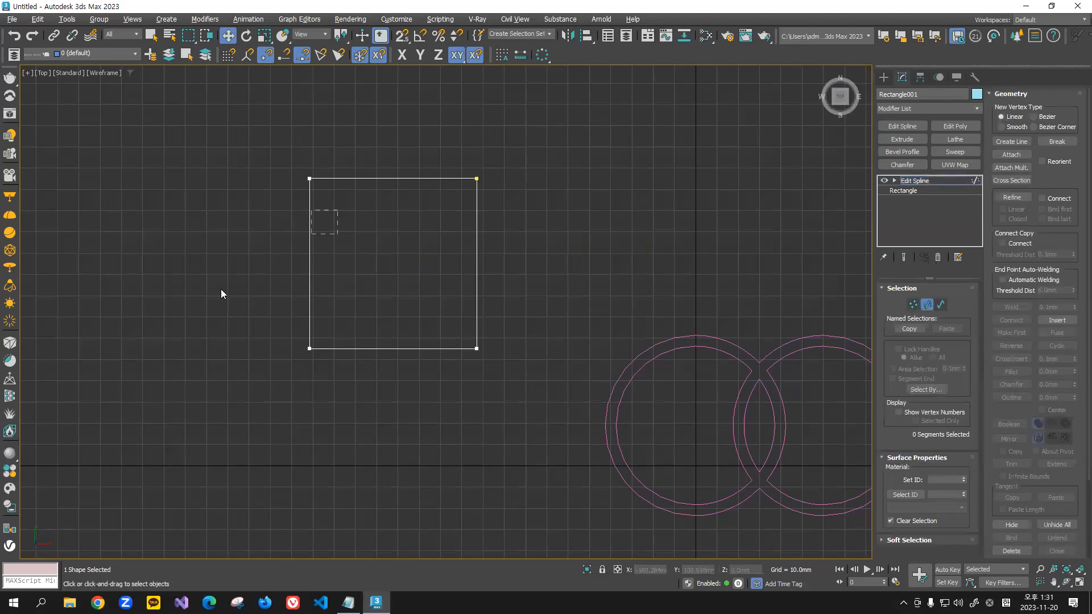
pyautogui.click(309, 259)
pyautogui.press('Delete')
pyautogui.click(931, 309)
pyautogui.moveTo(517, 112); pyautogui.dragTo(415, 395)
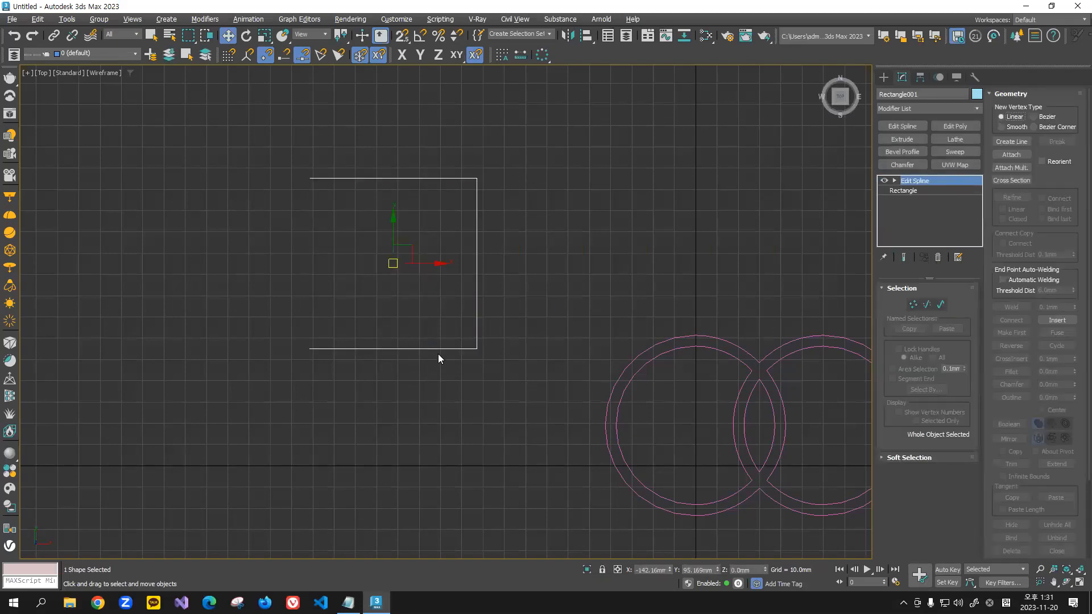
pyautogui.moveTo(448, 318); pyautogui.dragTo(494, 316, button='middle')
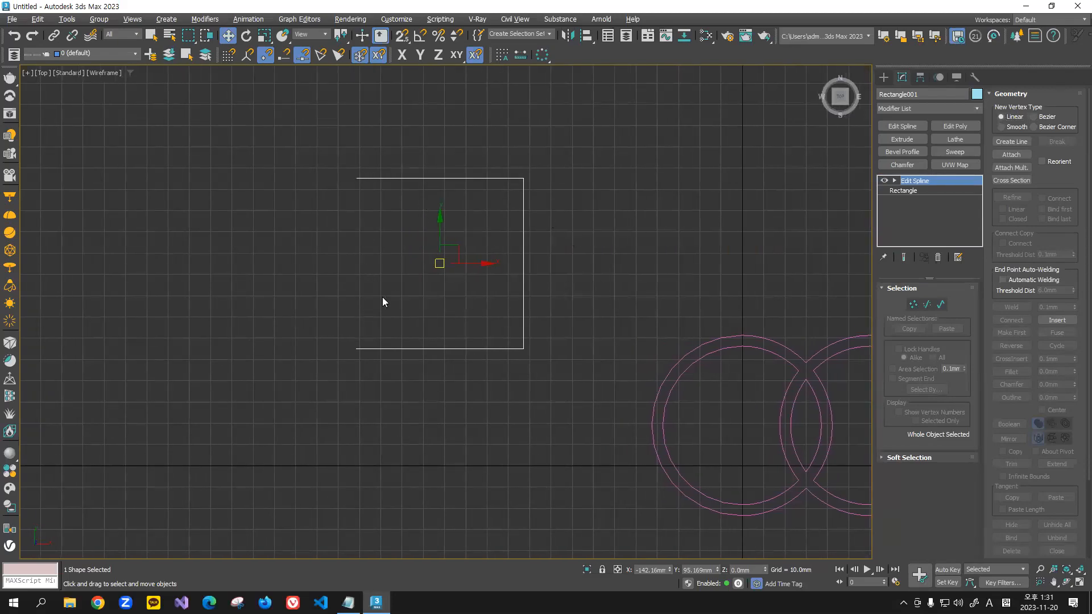
# Step: Close the open left side by connecting its upper end vertex to the lower one, and leave vertex-level editing
pyautogui.click(912, 305)
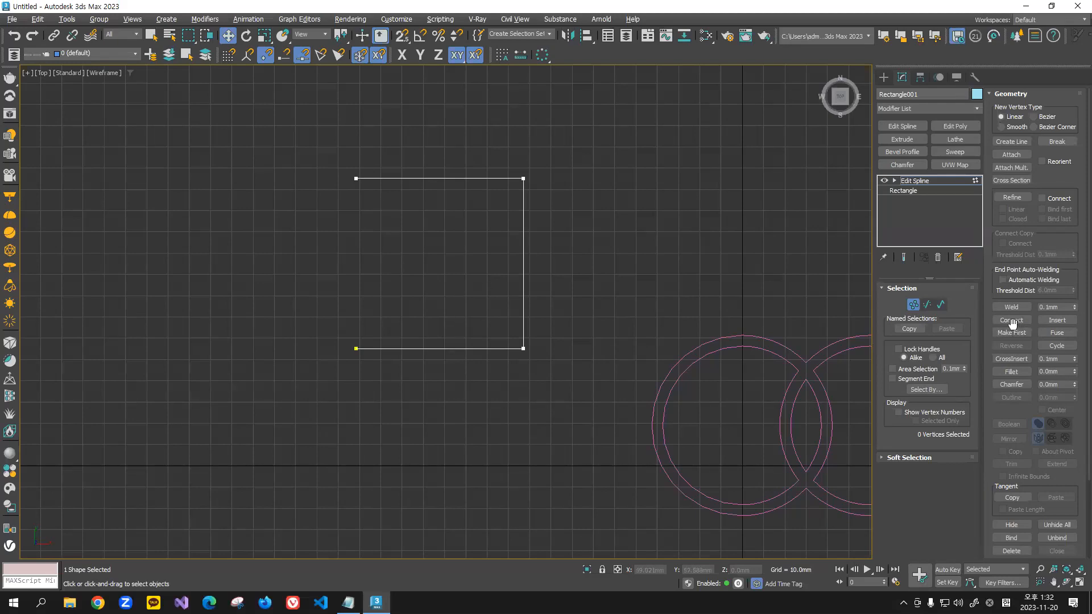
pyautogui.click(1011, 321)
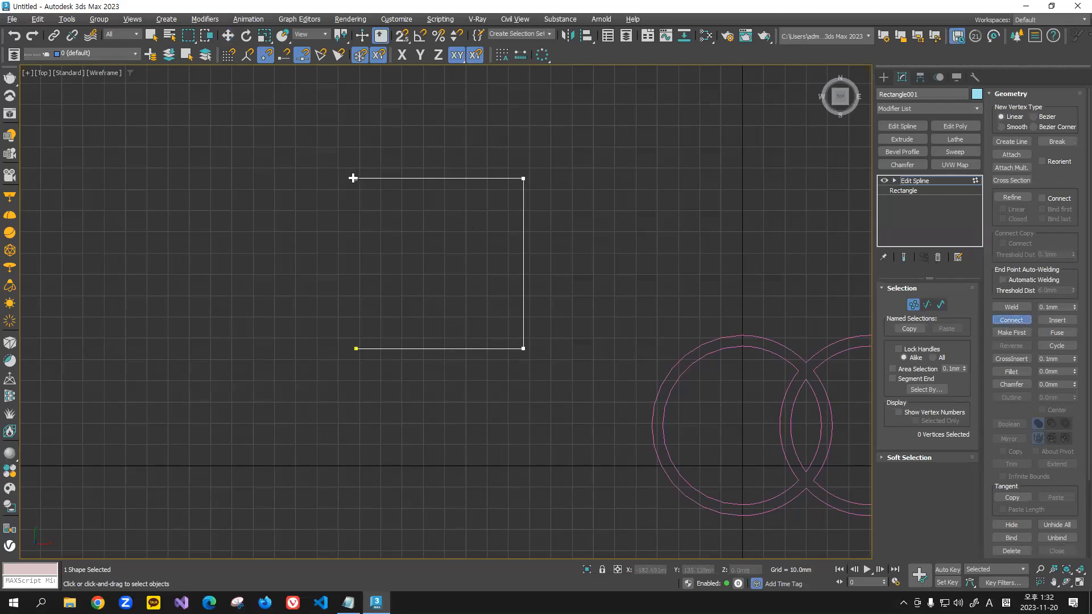
pyautogui.moveTo(356, 178); pyautogui.dragTo(356, 348)
pyautogui.click(1021, 320)
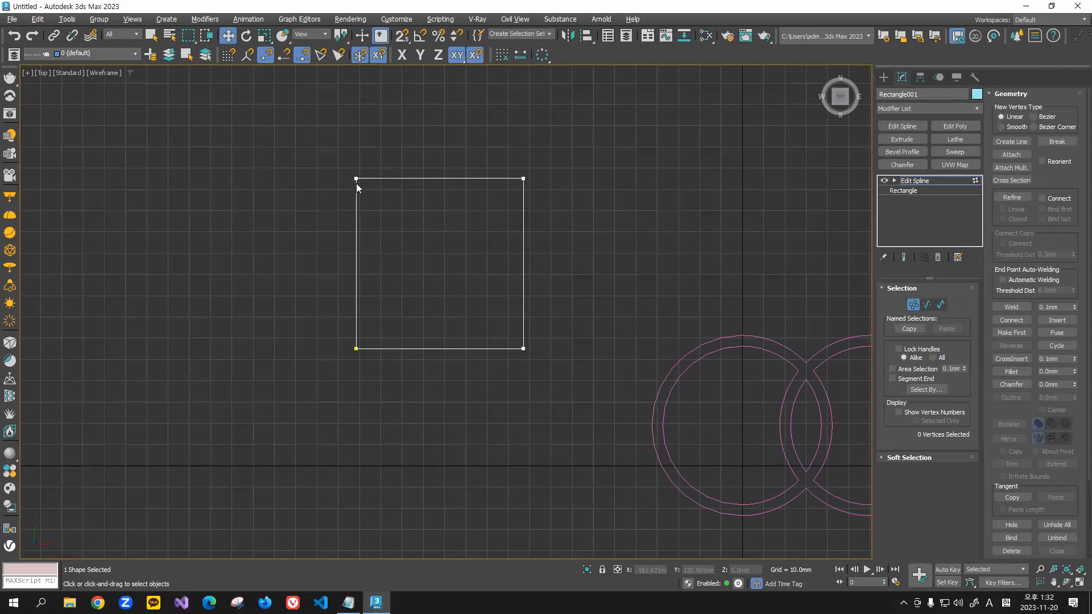
pyautogui.click(914, 305)
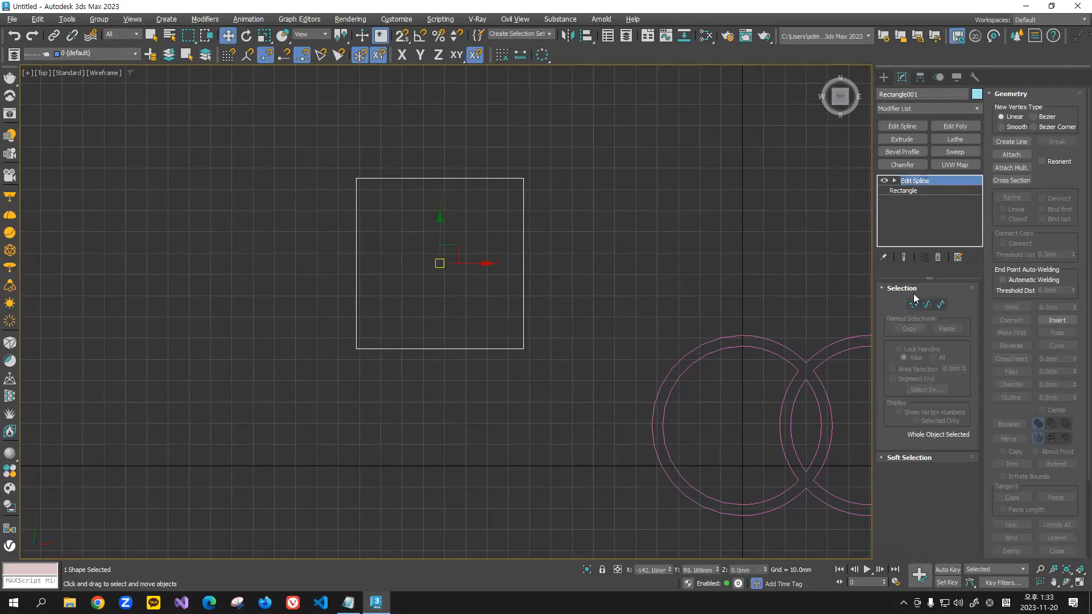
pyautogui.click(927, 304)
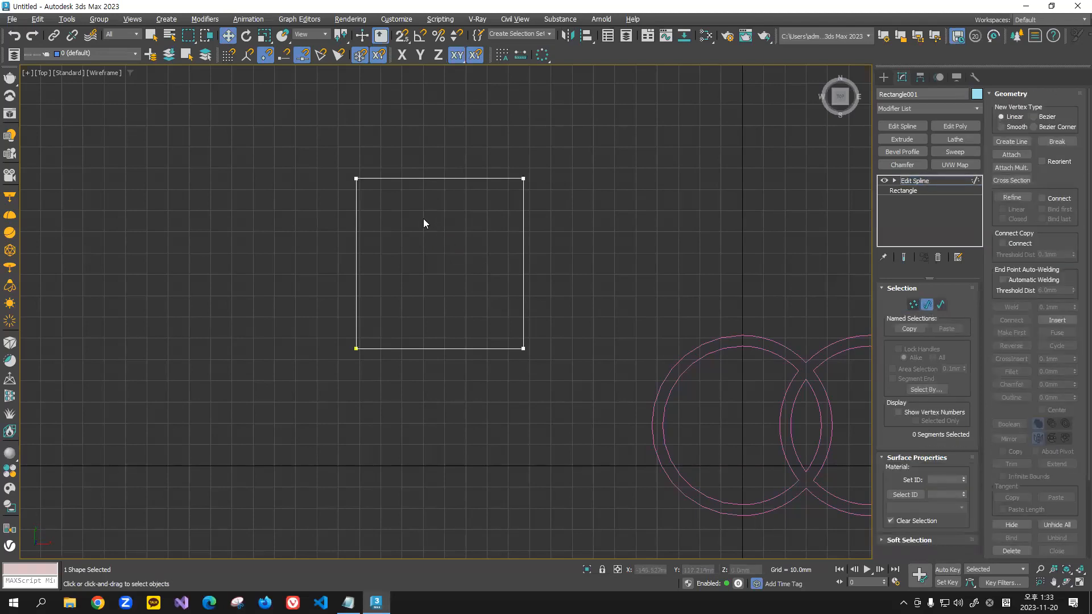
pyautogui.scroll(-3, 1022, 403)
pyautogui.scroll(3, 1019, 402)
pyautogui.click(914, 305)
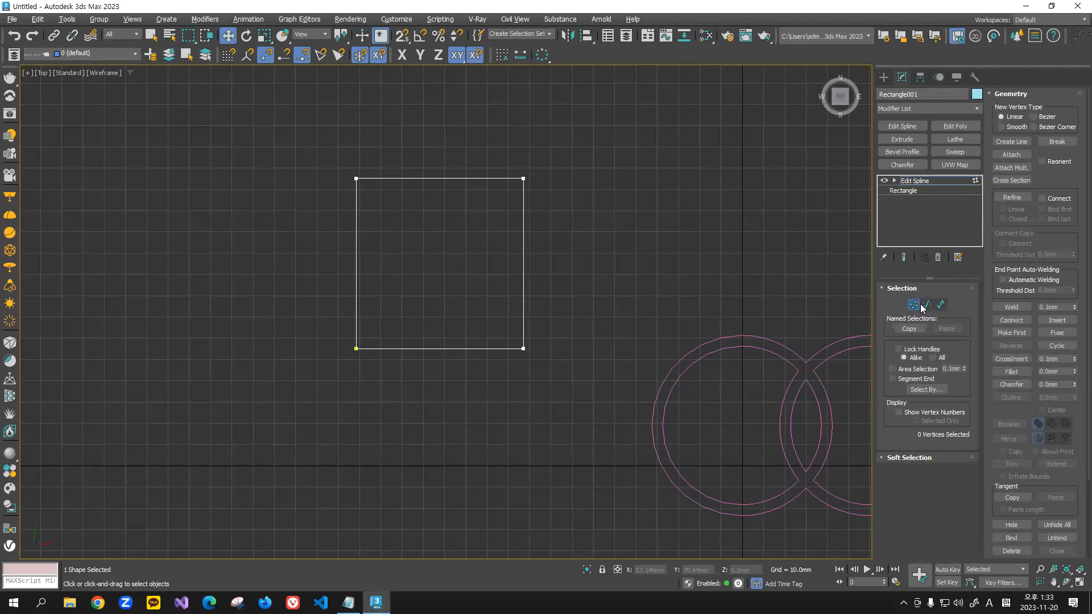
pyautogui.click(914, 305)
pyautogui.click(567, 124)
pyautogui.click(523, 301)
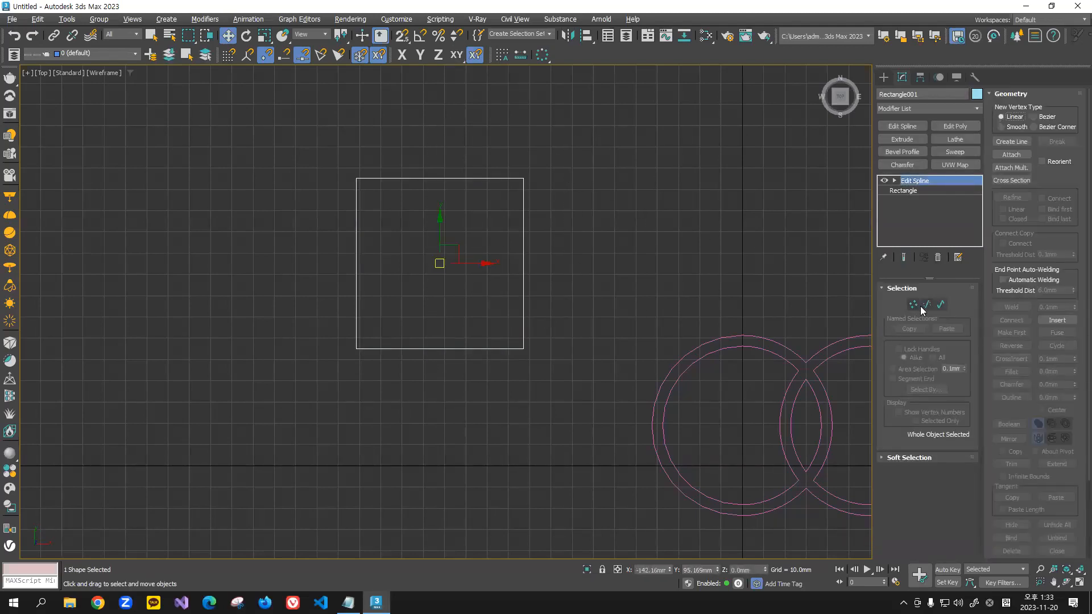
# Step: Remove the reconnected left segment so the rectangle is open again, and return to whole-object selection
pyautogui.click(922, 304)
pyautogui.click(356, 279)
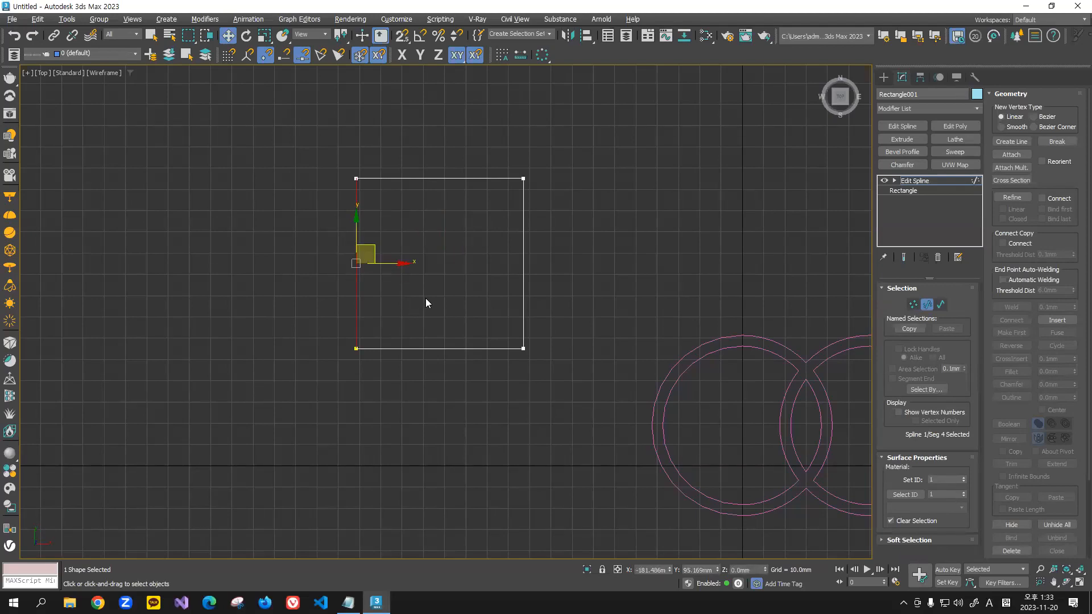
pyautogui.press('Delete')
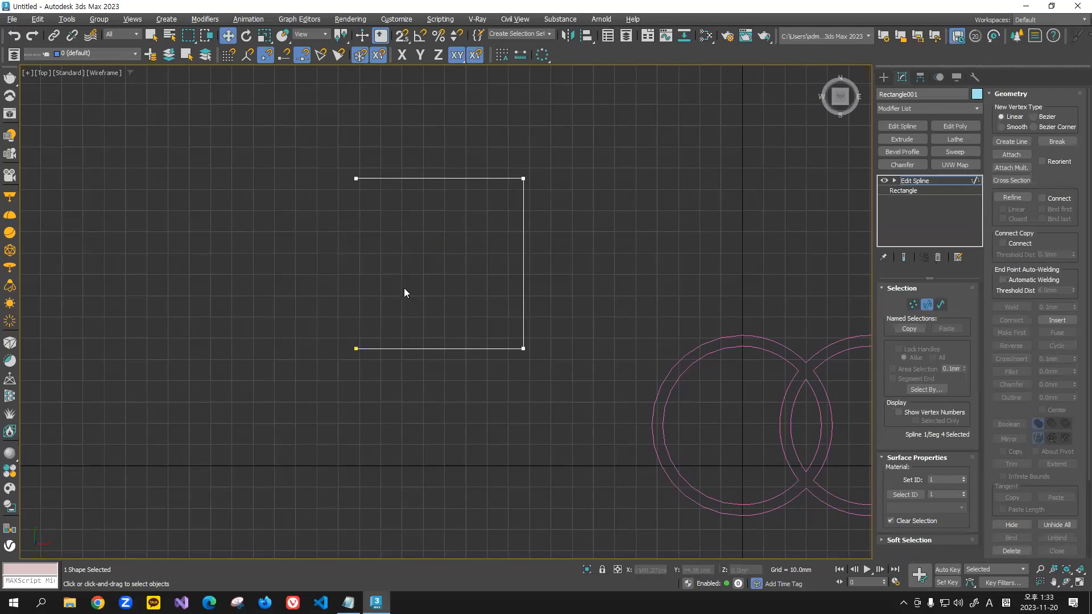
pyautogui.click(927, 304)
pyautogui.click(637, 175)
pyautogui.moveTo(633, 141); pyautogui.dragTo(421, 414)
# Step: Hide the viewport grid and reselect the open three-sided outline
pyautogui.scroll(2, 368, 195)
pyautogui.moveTo(380, 212); pyautogui.dragTo(468, 206, button='middle')
pyautogui.press('g')
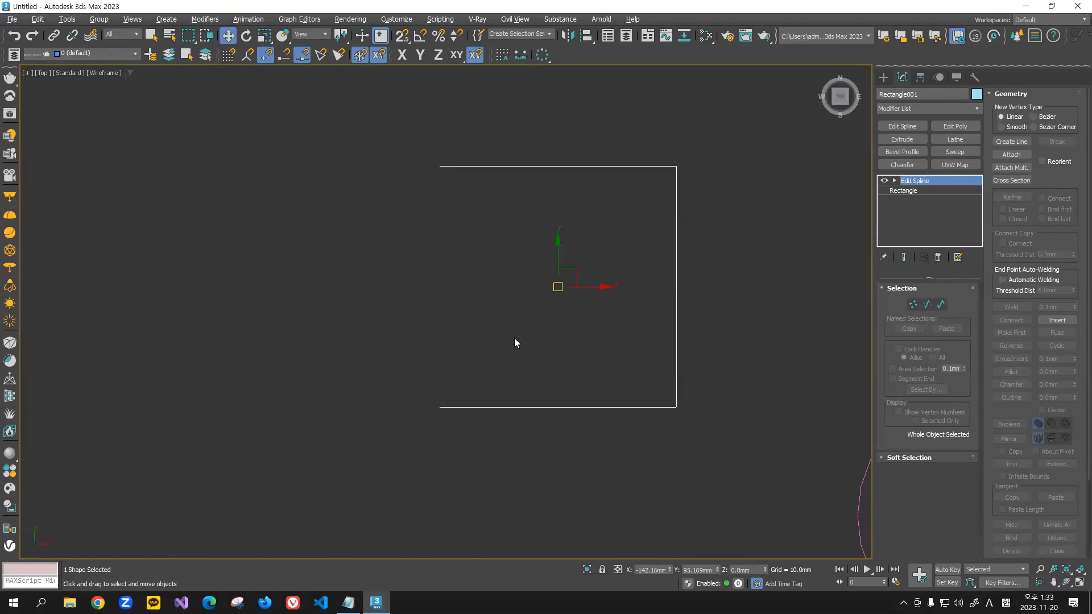
pyautogui.click(549, 238)
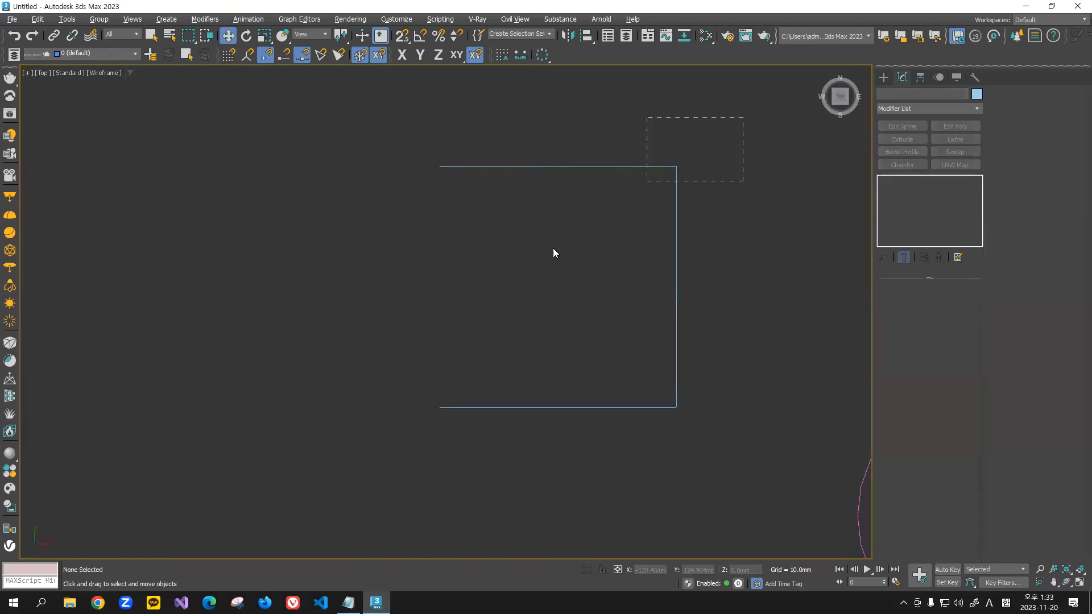
pyautogui.moveTo(553, 248); pyautogui.dragTo(552, 250)
# Step: Draw a straight Line spline with snapping on, from the outline's upper open end vertex to its lower one
pyautogui.click(884, 79)
pyautogui.click(919, 164)
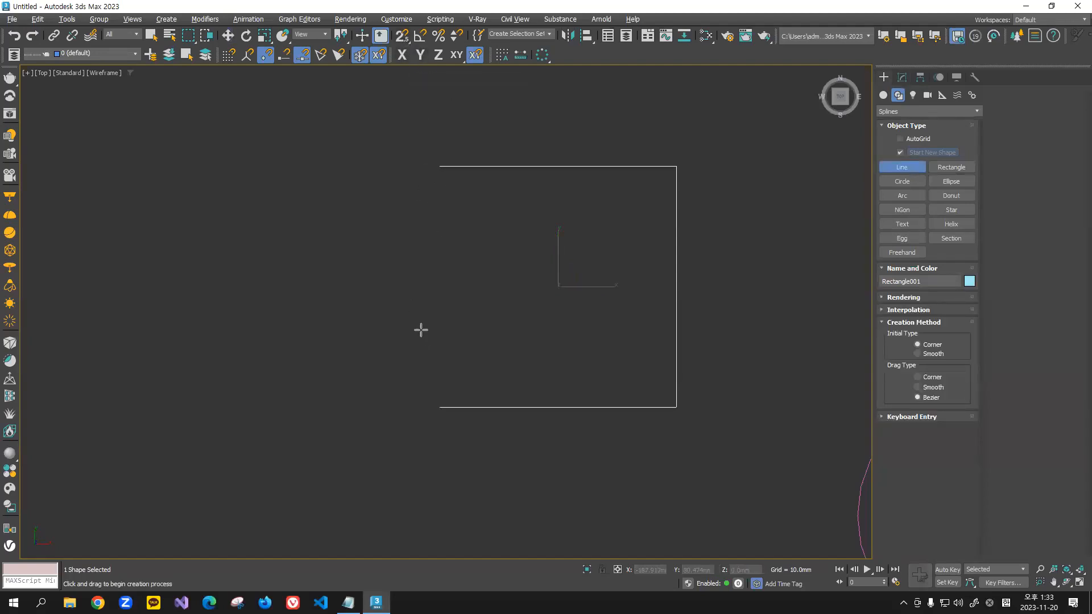
pyautogui.click(404, 37)
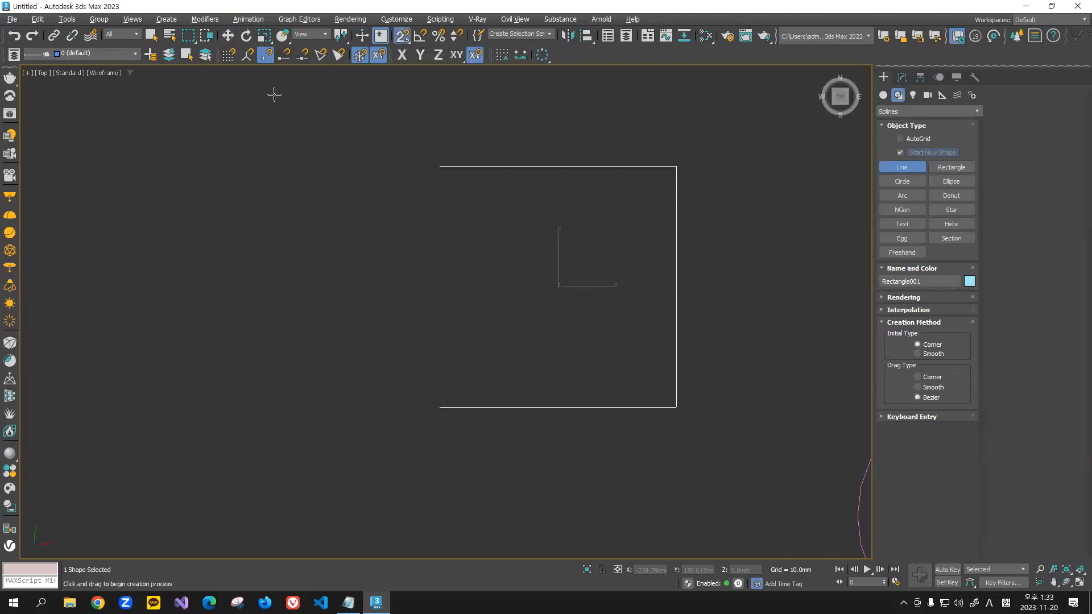
pyautogui.click(440, 166)
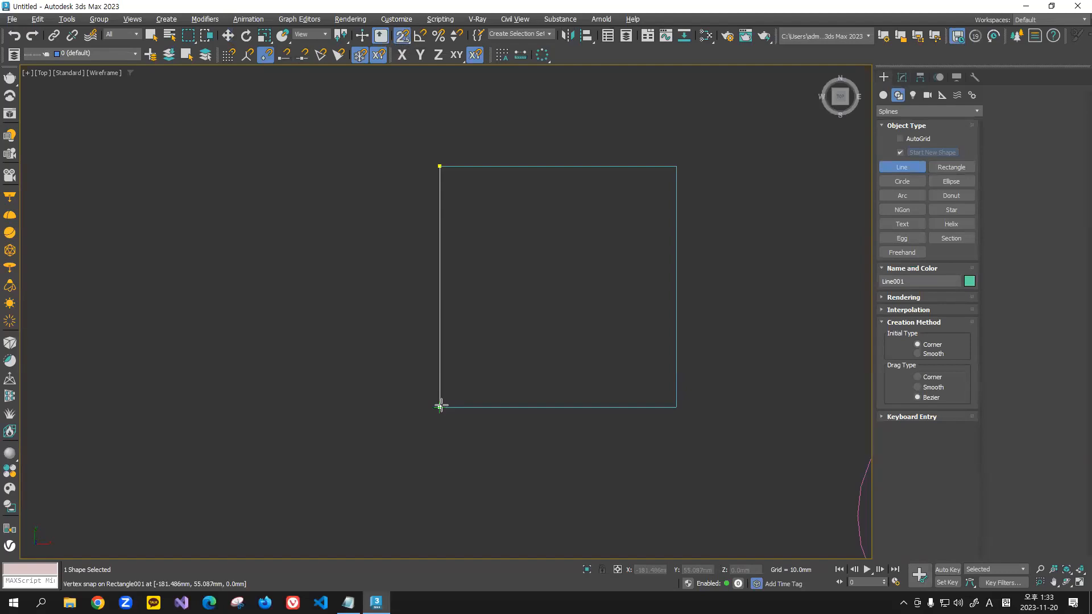
pyautogui.click(440, 405)
pyautogui.rightClick(441, 405)
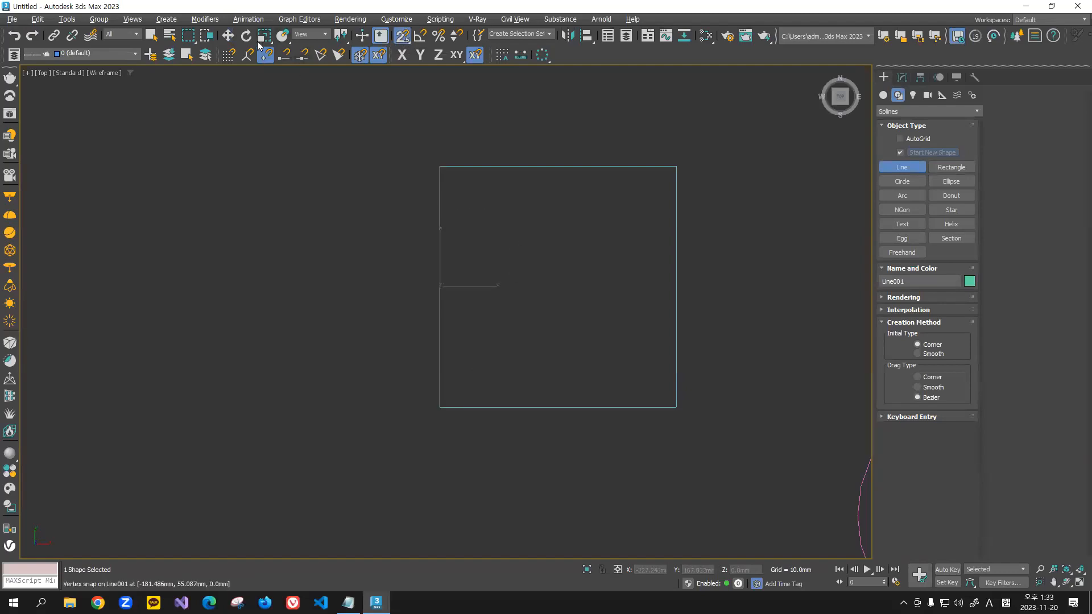
# Step: Select the new line and the open outline in turn to check whether they are separate shapes
pyautogui.click(228, 36)
pyautogui.moveTo(403, 286); pyautogui.dragTo(401, 290)
pyautogui.moveTo(649, 105); pyautogui.dragTo(603, 220)
pyautogui.moveTo(496, 241); pyautogui.dragTo(403, 296)
pyautogui.moveTo(584, 119); pyautogui.dragTo(557, 199)
pyautogui.click(501, 249)
pyautogui.moveTo(504, 246); pyautogui.dragTo(339, 324)
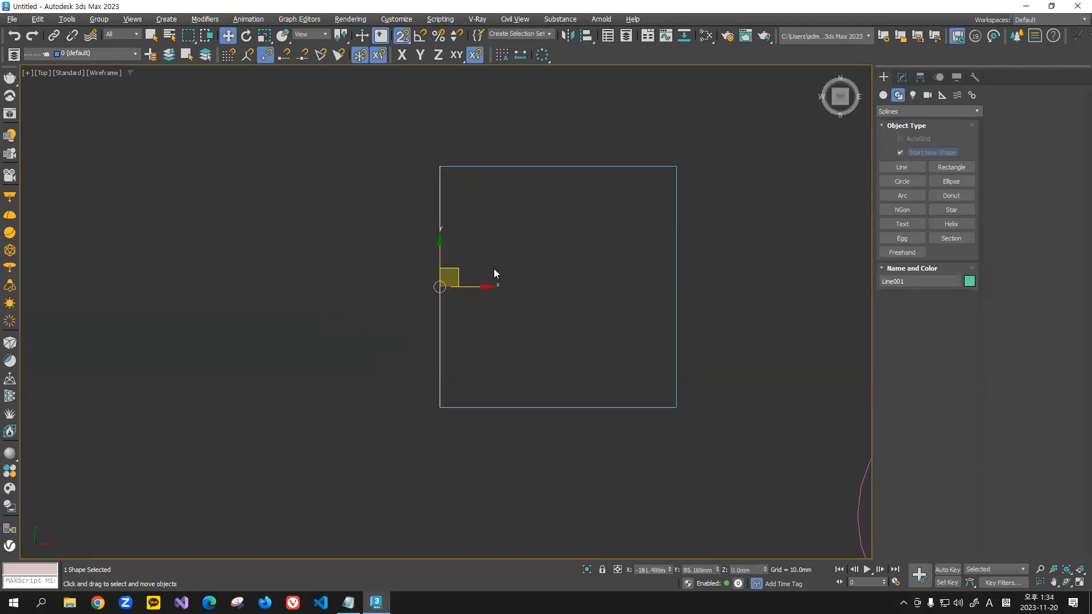
# Step: Attach the three-sided outline to the new line and select the combined shape
pyautogui.moveTo(555, 237); pyautogui.dragTo(379, 322)
pyautogui.click(902, 77)
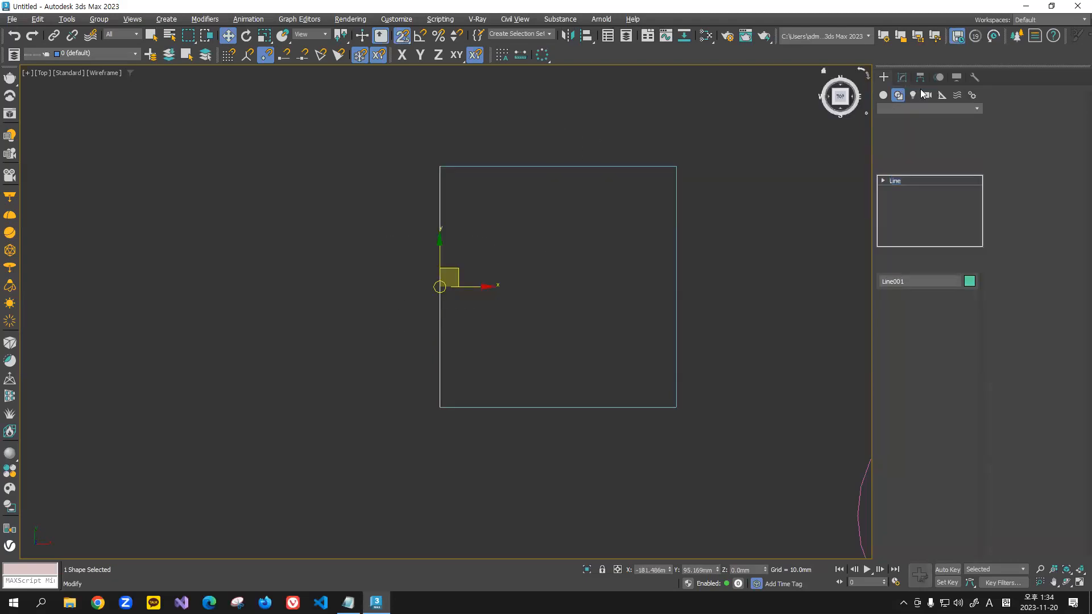
pyautogui.click(1012, 155)
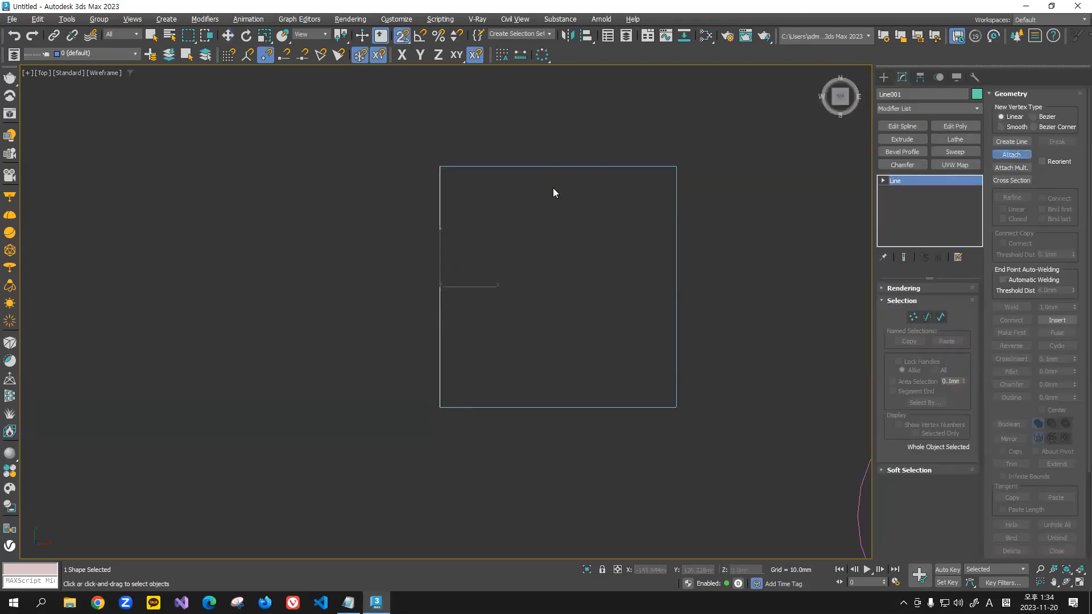
pyautogui.click(566, 167)
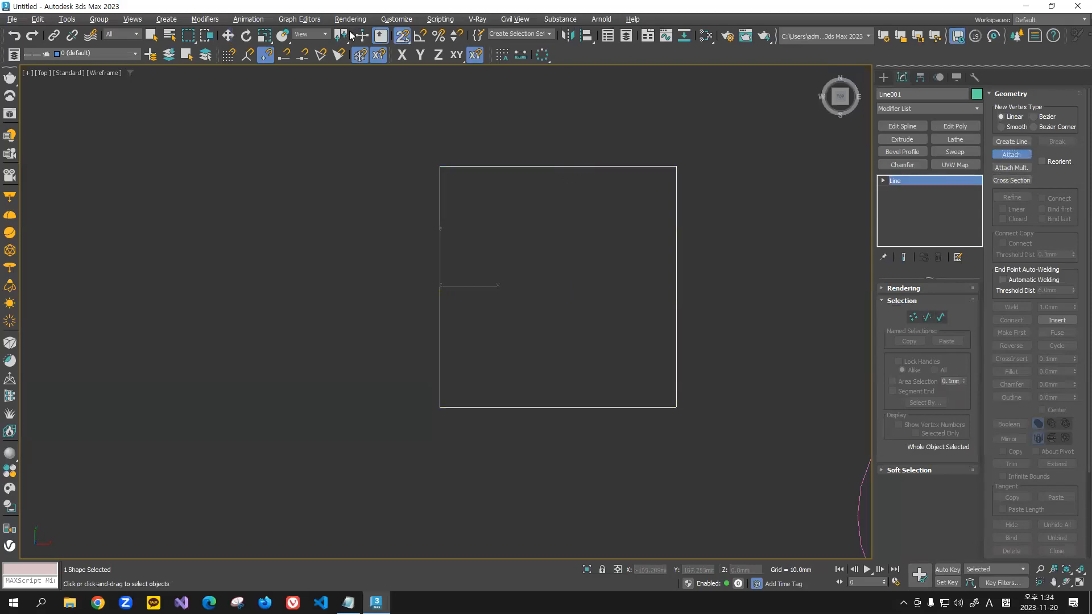
pyautogui.click(228, 36)
pyautogui.click(524, 216)
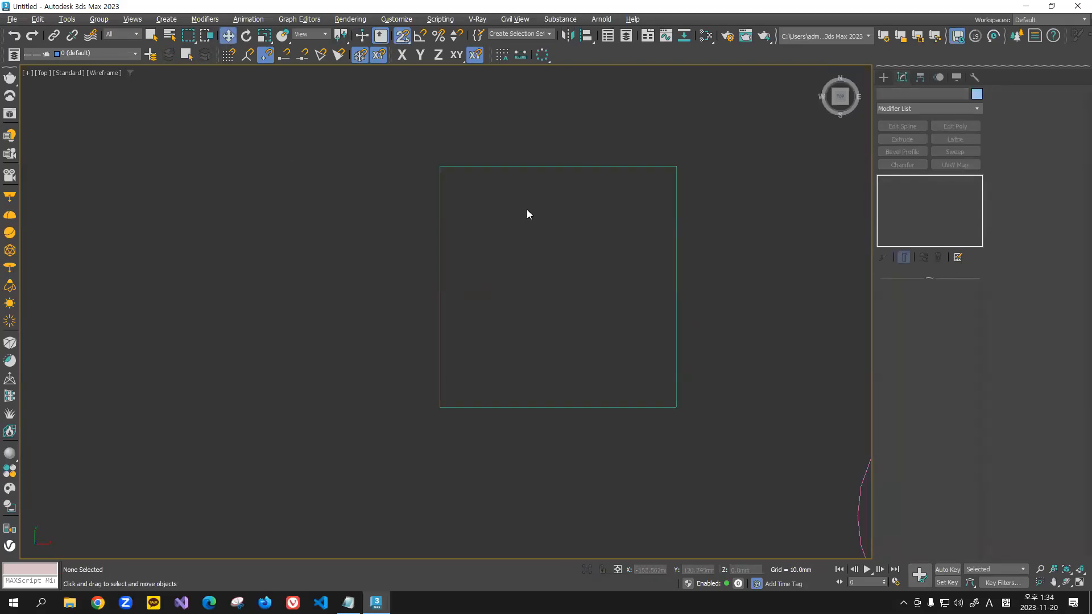
pyautogui.moveTo(527, 210); pyautogui.dragTo(405, 317)
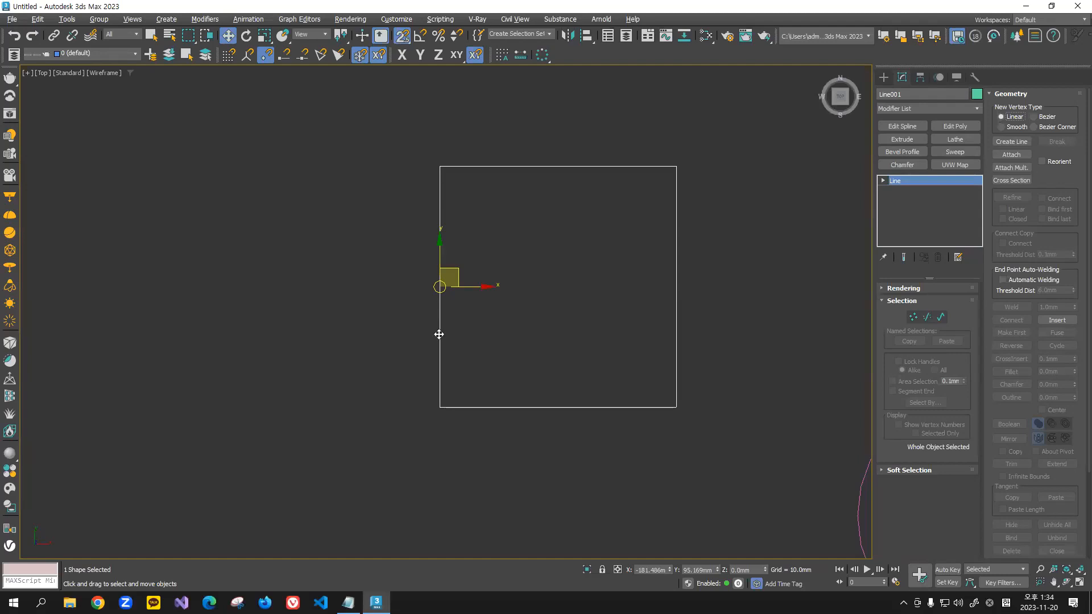
pyautogui.moveTo(550, 271); pyautogui.dragTo(332, 350)
# Step: Select the top segment at segment level and divide it with a division value of 1
pyautogui.click(928, 321)
pyautogui.moveTo(573, 137); pyautogui.dragTo(558, 293)
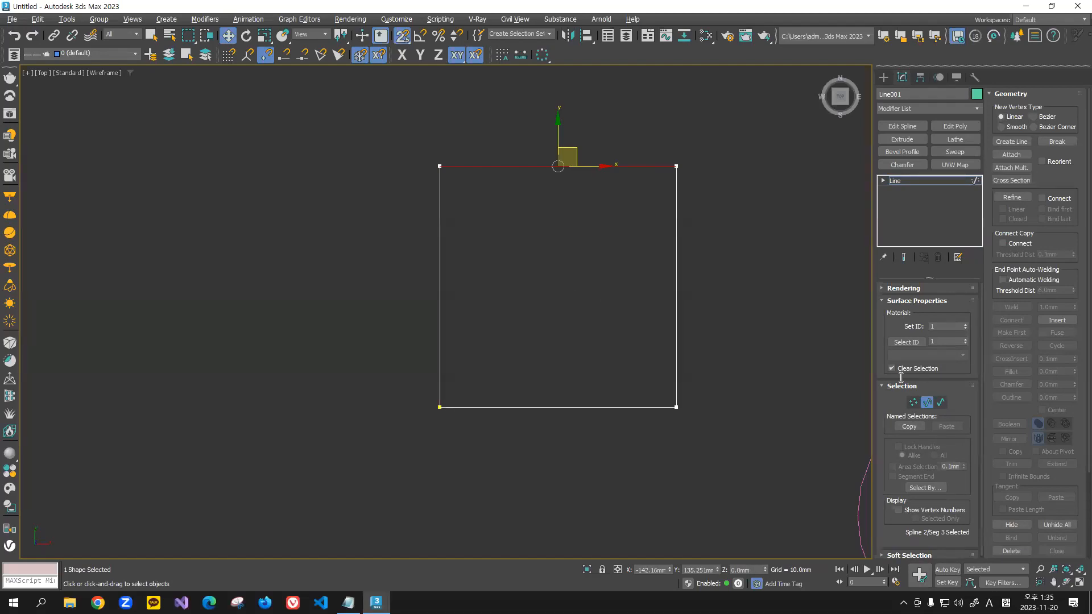
pyautogui.scroll(-5, 1007, 347)
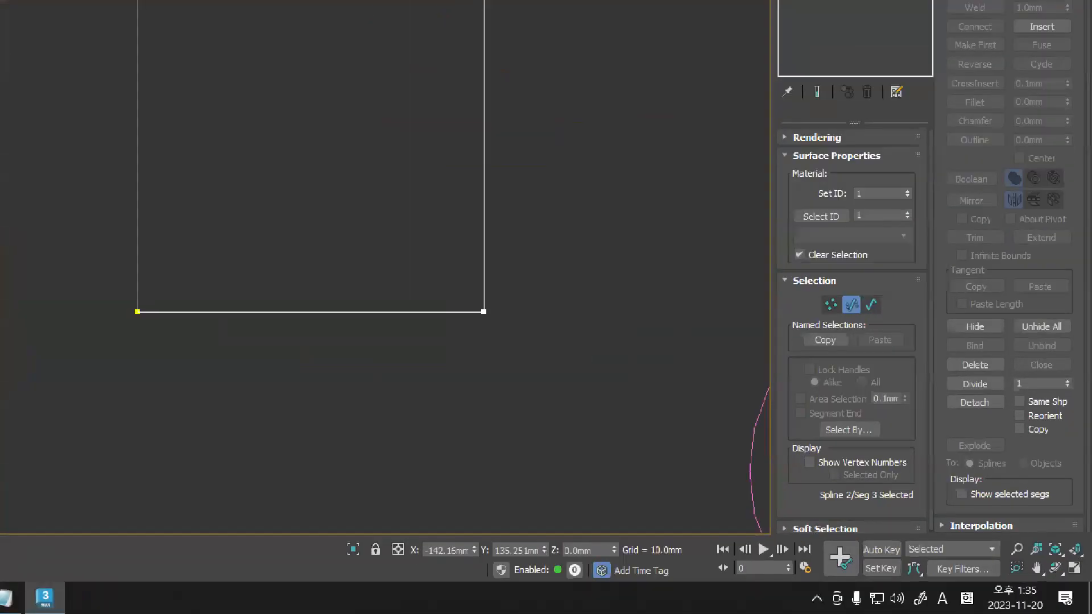
pyautogui.moveTo(978, 349); pyautogui.dragTo(896, 343)
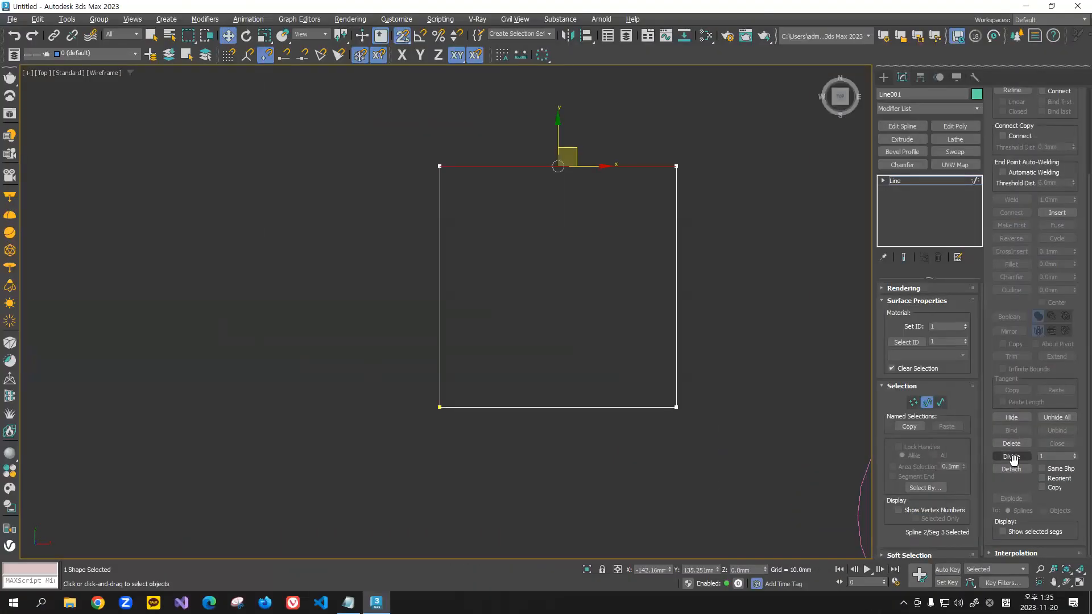
pyautogui.click(1015, 456)
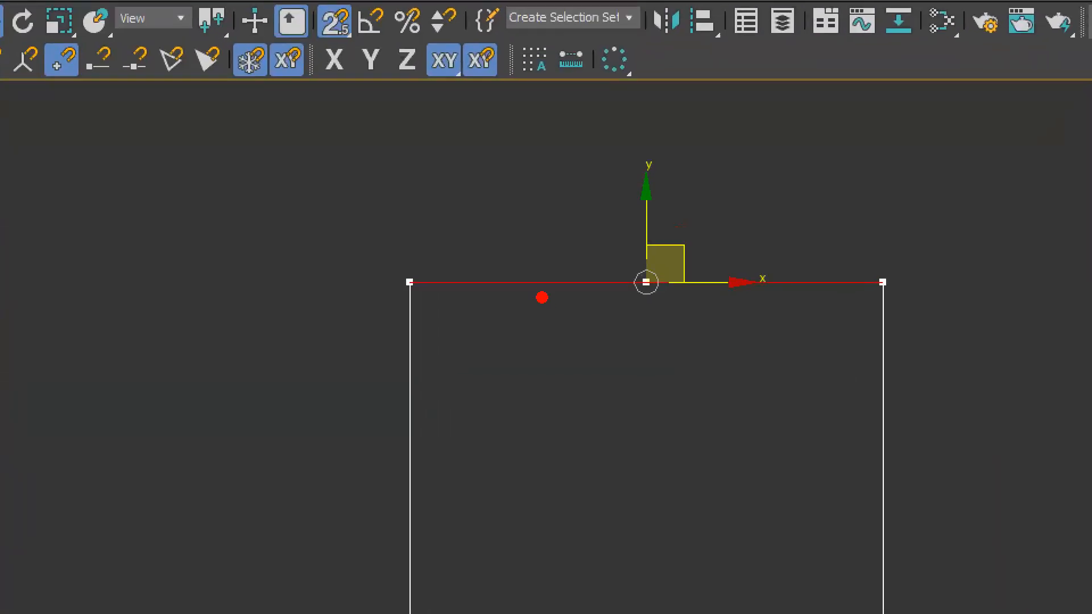
# Step: Divide both halves of the top edge again with the value 1 and clear the segment selection
pyautogui.click(540, 288)
pyautogui.click(760, 294)
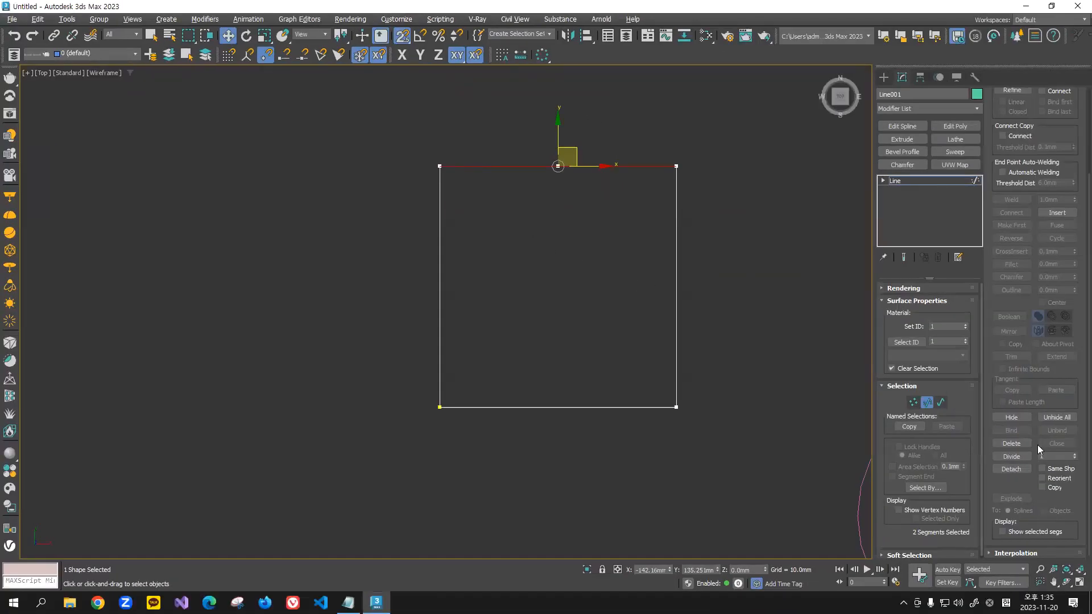
pyautogui.click(1012, 457)
pyautogui.click(546, 223)
pyautogui.moveTo(548, 181); pyautogui.dragTo(545, 201, button='middle')
pyautogui.scroll(2, 544, 197)
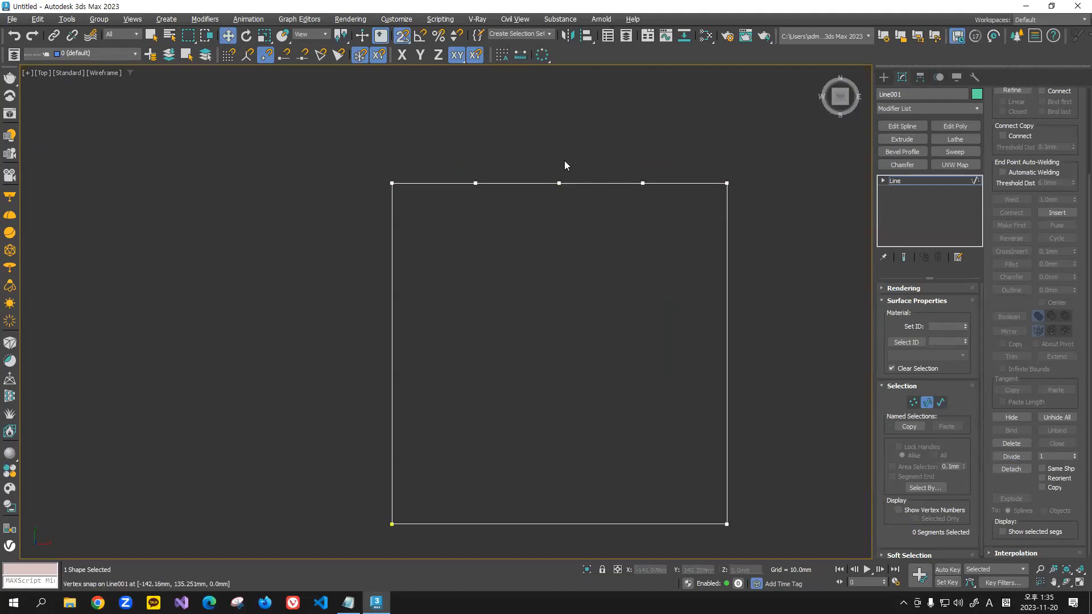
# Step: Move the top edge's middle vertex and the two vertices beside it upward at vertex level to form an arched top
pyautogui.click(914, 402)
pyautogui.moveTo(527, 135); pyautogui.dragTo(582, 225)
pyautogui.moveTo(558, 135); pyautogui.dragTo(558, 59)
pyautogui.click(475, 183)
pyautogui.moveTo(474, 149); pyautogui.dragTo(474, 86)
pyautogui.moveTo(583, 160); pyautogui.dragTo(658, 199)
pyautogui.moveTo(644, 153); pyautogui.dragTo(643, 89)
pyautogui.click(628, 230)
pyautogui.scroll(-3, 604, 238)
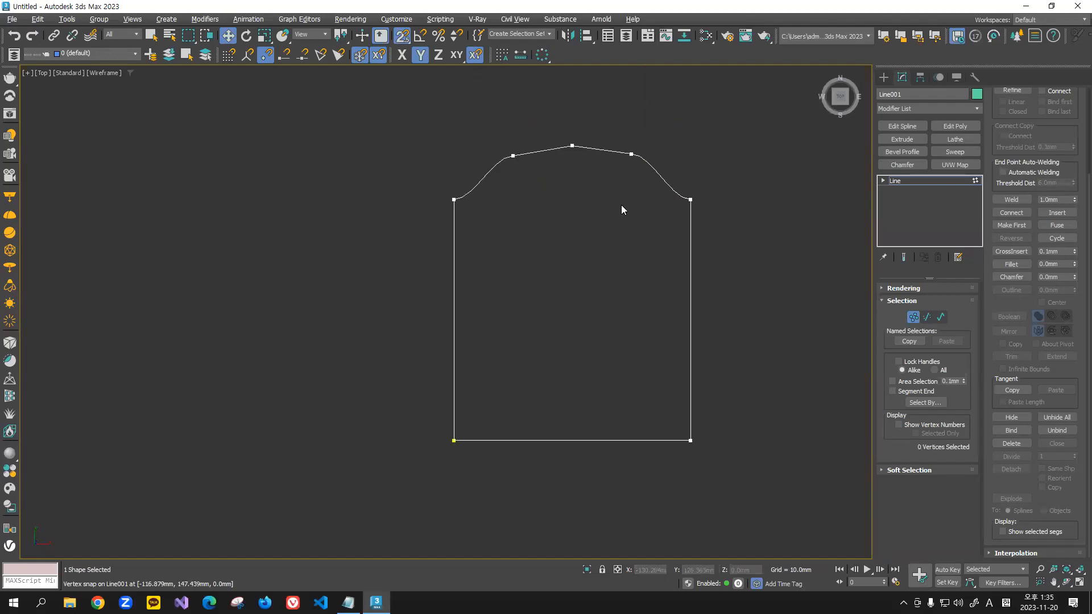
# Step: Delete the two intermediate vertices on either side of the arch's peak vertex
pyautogui.moveTo(491, 128); pyautogui.dragTo(536, 214)
pyautogui.press('Delete')
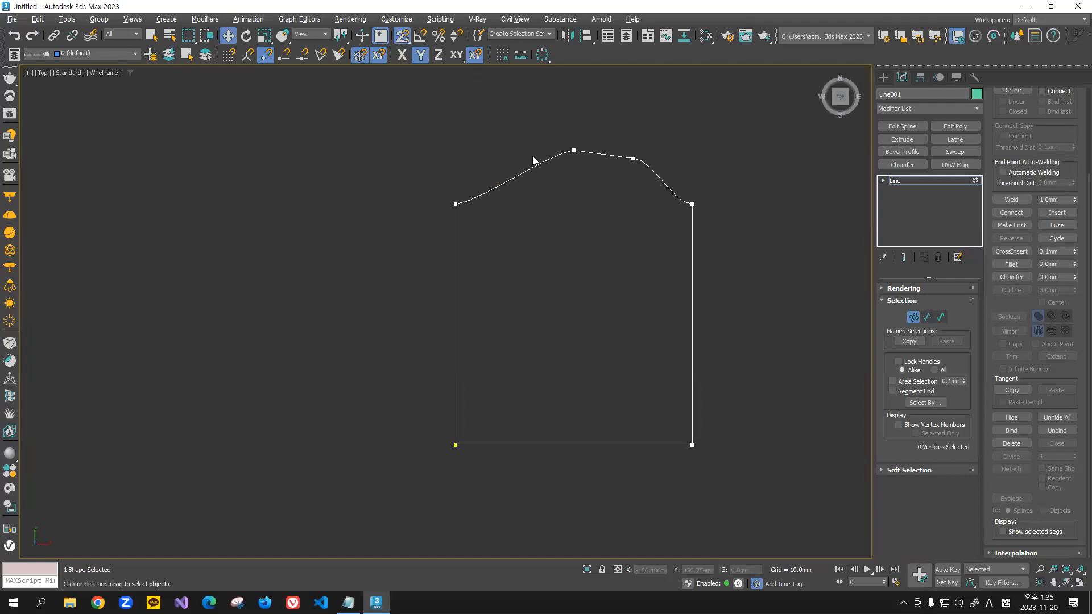
pyautogui.moveTo(610, 123); pyautogui.dragTo(671, 197)
pyautogui.press('Delete')
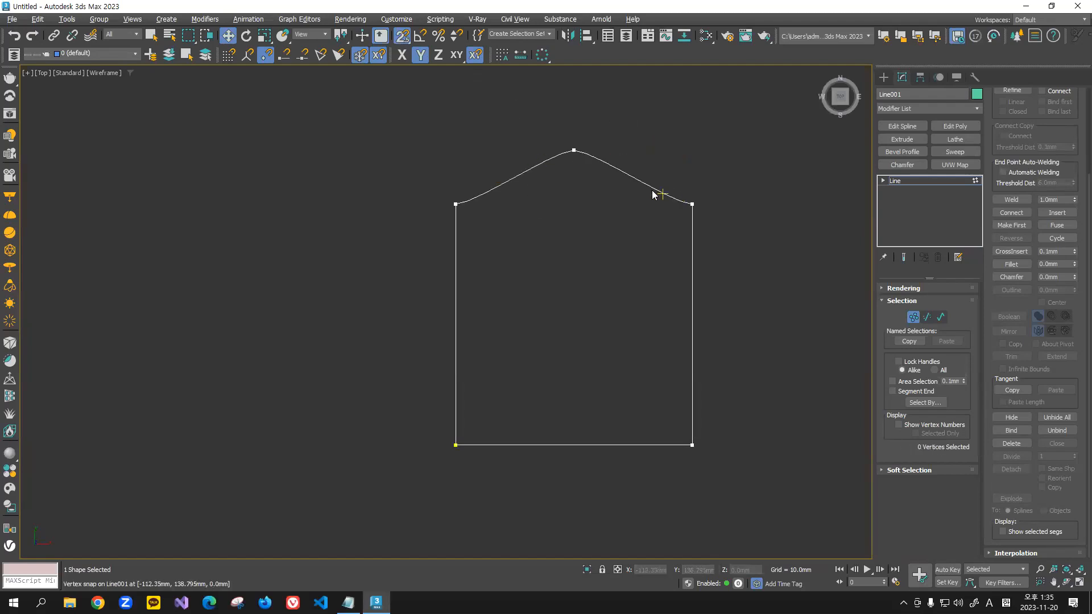
# Step: Delete the peak vertex of the arched top so the edge becomes straight
pyautogui.moveTo(574, 216)
pyautogui.mouseDown(button='middle')
pyautogui.moveTo(570, 239)
pyautogui.moveTo(568, 222)
pyautogui.moveTo(558, 229)
pyautogui.mouseUp(button='middle')
pyautogui.scroll(-2, 534, 234)
pyautogui.scroll(2, 545, 226)
pyautogui.moveTo(594, 126); pyautogui.dragTo(522, 239)
pyautogui.press('Delete')
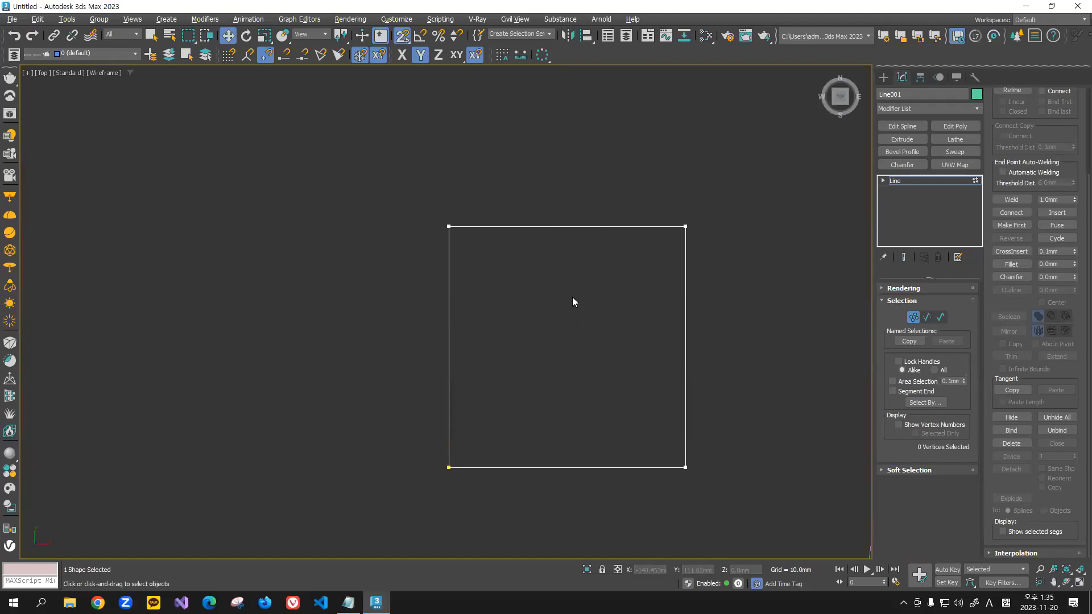
# Step: Undo the deletions of the arch's peak vertex and its two neighbouring vertices
pyautogui.hotkey('ctrl', 'z')
# Step: Turn snapping off and move the Bezier handle of the arch's left intermediate vertex to the left
pyautogui.hotkey('ctrl', 'z')
pyautogui.hotkey('ctrl', 'z')
pyautogui.hotkey('ctrl', 'z')
pyautogui.hotkey('ctrl', 'z')
pyautogui.moveTo(478, 154); pyautogui.dragTo(527, 218)
pyautogui.hotkey('ctrl', 'z')
pyautogui.moveTo(476, 152); pyautogui.dragTo(525, 212)
pyautogui.press('F5')
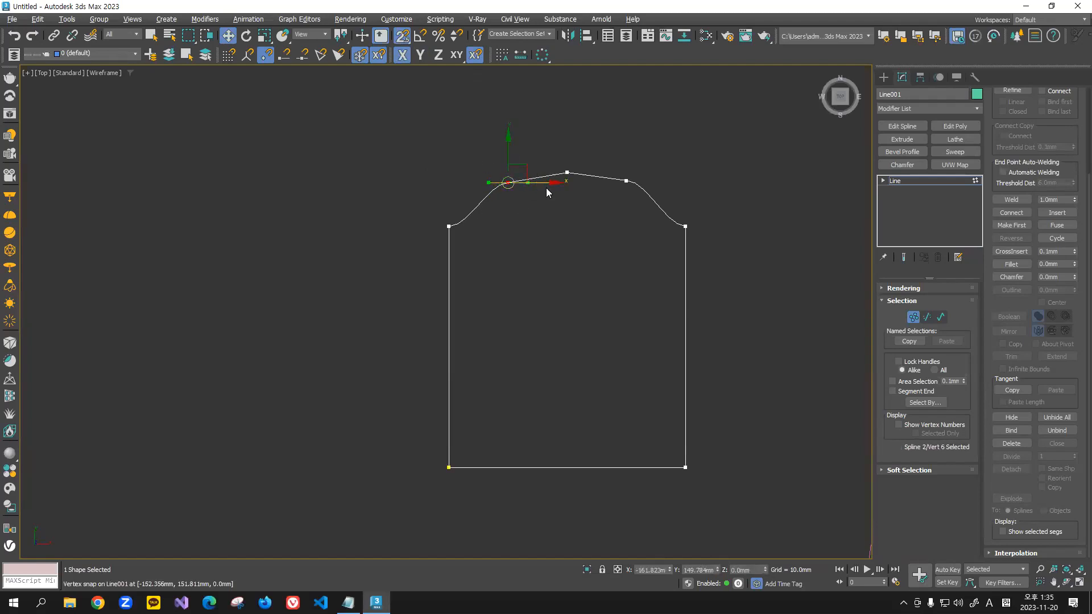
pyautogui.press('s')
pyautogui.moveTo(552, 182); pyautogui.dragTo(524, 189)
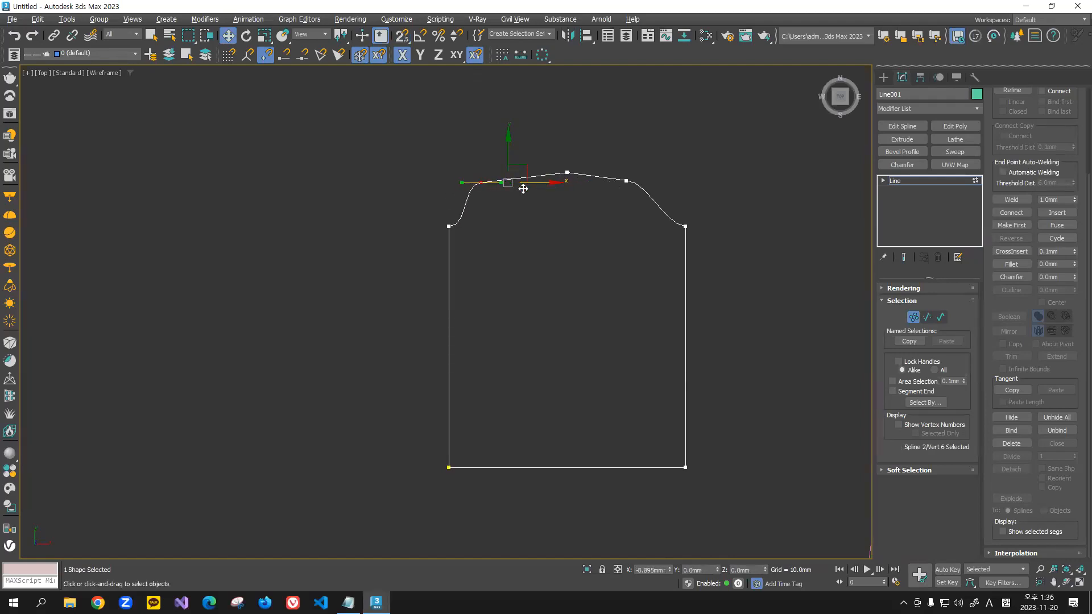
# Step: Delete the left, middle and right intermediate vertices of the arched top one after another
pyautogui.click(543, 240)
pyautogui.moveTo(458, 141); pyautogui.dragTo(525, 215)
pyautogui.press('Delete')
pyautogui.moveTo(547, 146); pyautogui.dragTo(591, 193)
pyautogui.press('Delete')
pyautogui.moveTo(609, 143); pyautogui.dragTo(676, 203)
pyautogui.press('Delete')
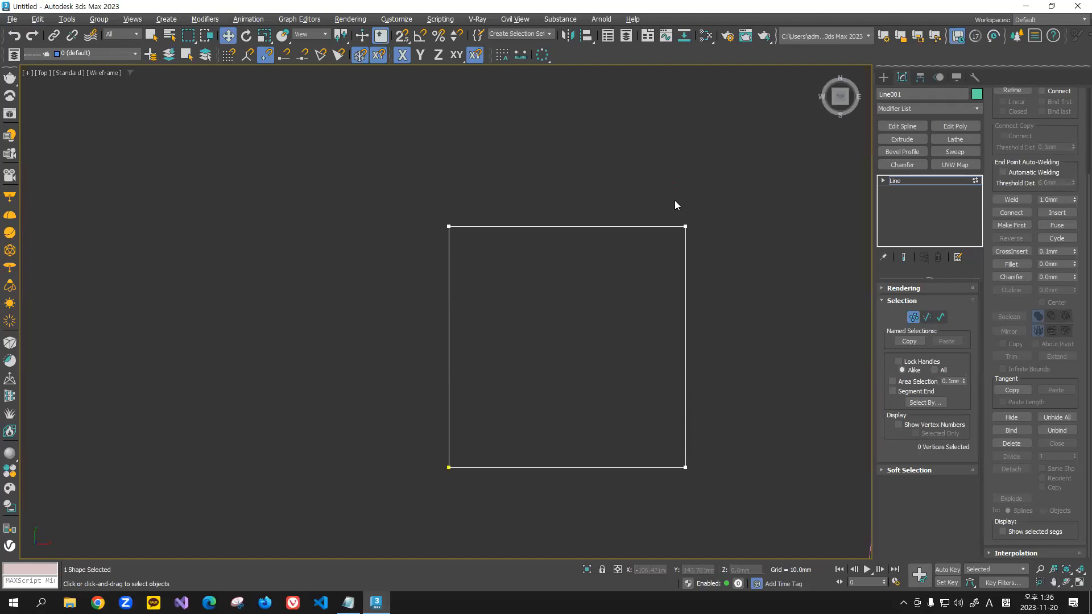
# Step: Leave vertex level and deselect the square shape
pyautogui.click(916, 320)
pyautogui.moveTo(710, 158); pyautogui.dragTo(580, 382)
pyautogui.click(357, 316)
pyautogui.scroll(-4, 407, 319)
pyautogui.moveTo(406, 319); pyautogui.dragTo(466, 319, button='middle')
pyautogui.scroll(-2, 436, 300)
pyautogui.moveTo(648, 241); pyautogui.dragTo(457, 385)
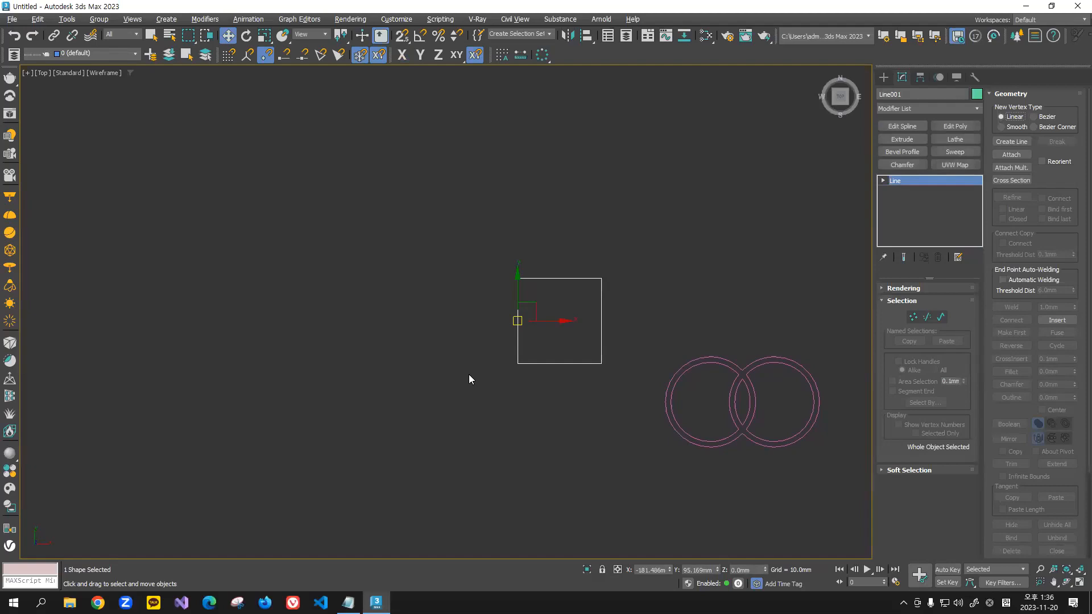
pyautogui.click(376, 332)
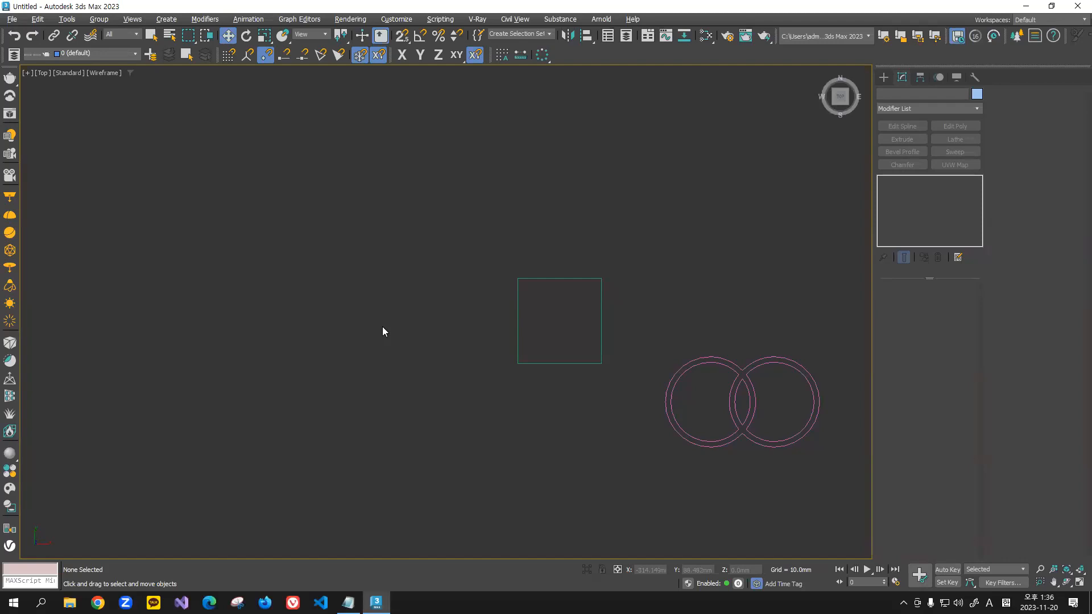
# Step: Draw two separate straight lines that cross each other in the empty area left of the square
pyautogui.scroll(2, 476, 290)
pyautogui.moveTo(492, 300); pyautogui.dragTo(509, 244, button='middle')
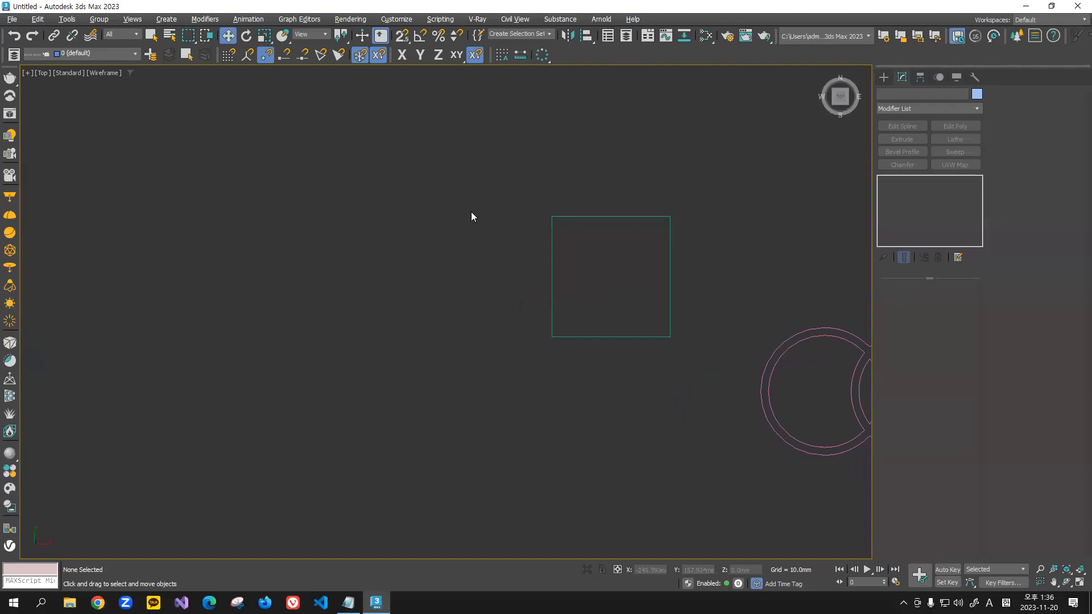
pyautogui.click(884, 78)
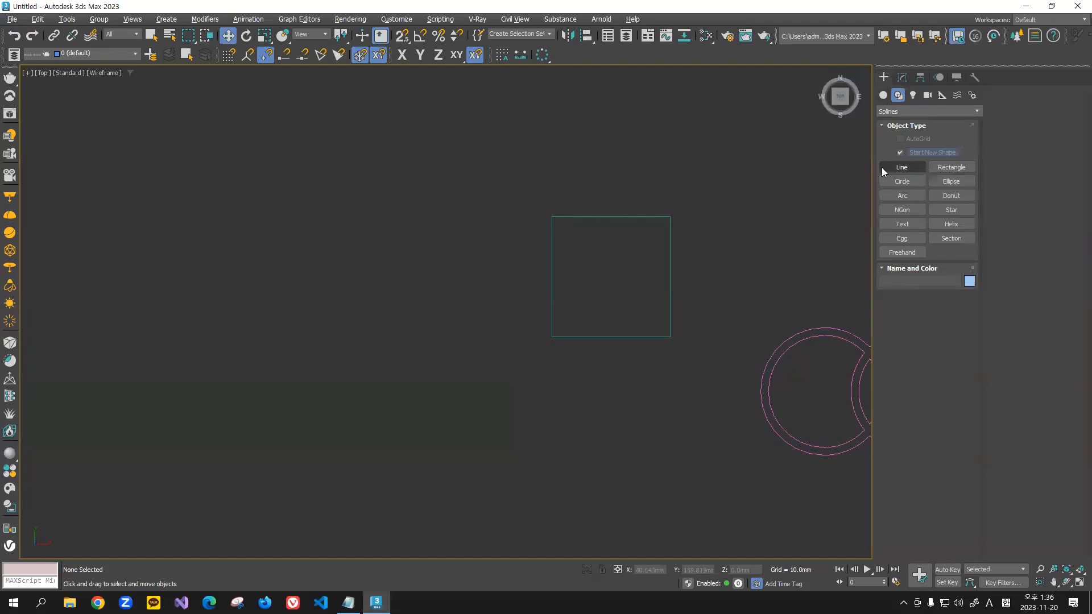
pyautogui.click(902, 167)
pyautogui.click(271, 313)
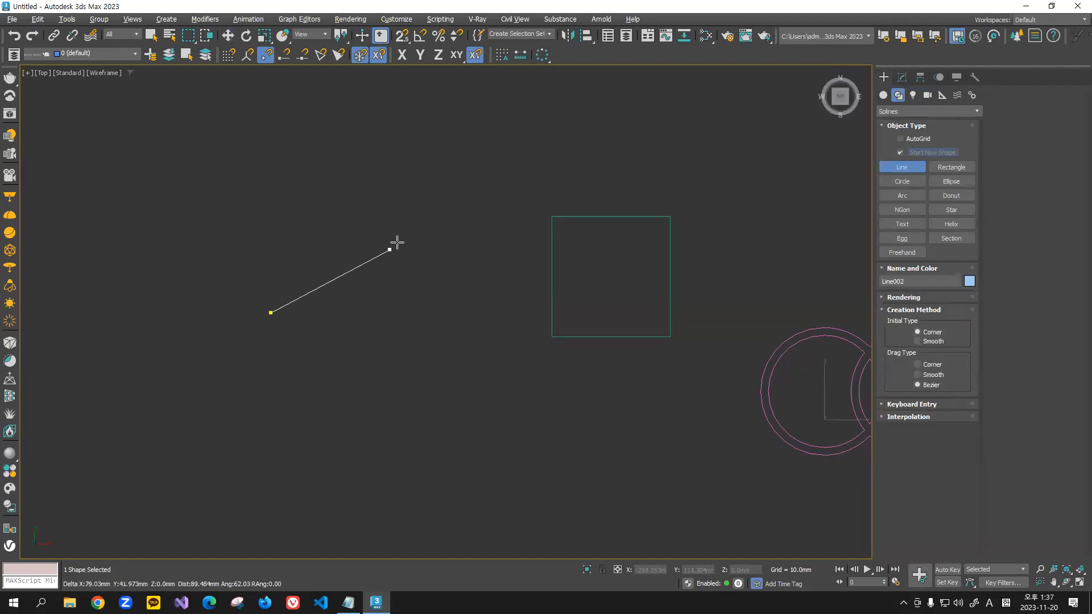
pyautogui.click(446, 211)
pyautogui.rightClick(445, 211)
pyautogui.click(297, 176)
pyautogui.click(435, 340)
pyautogui.rightClick(435, 339)
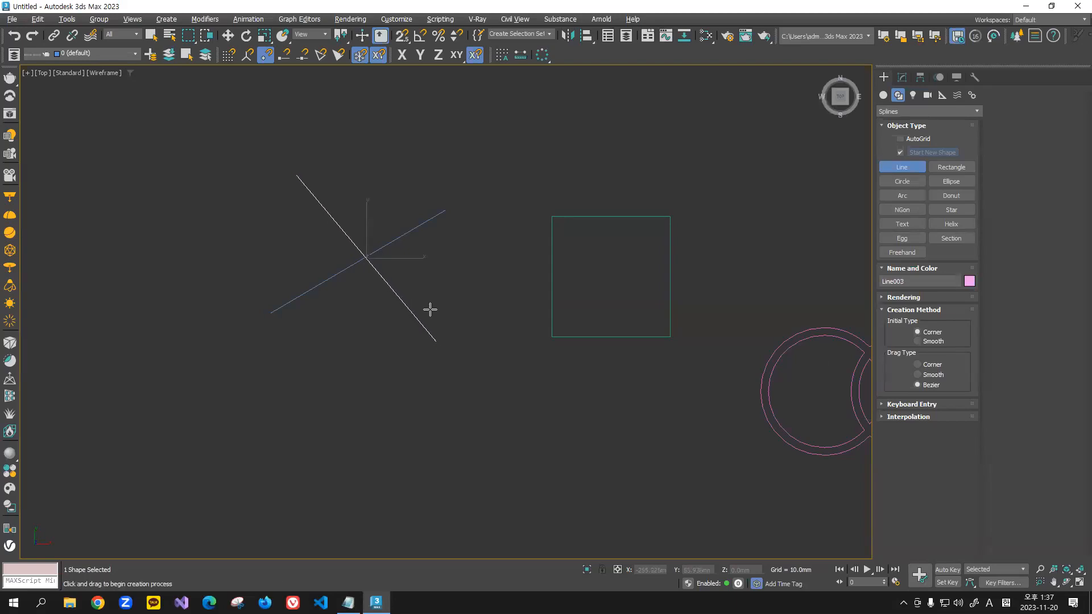
# Step: Select each of the two crossing lines in turn to check whether they are separate objects, and clear the selection
pyautogui.click(227, 35)
pyautogui.click(505, 168)
pyautogui.moveTo(402, 266); pyautogui.dragTo(398, 269)
pyautogui.click(476, 156)
pyautogui.moveTo(477, 156); pyautogui.dragTo(414, 258)
pyautogui.moveTo(342, 149); pyautogui.dragTo(267, 226)
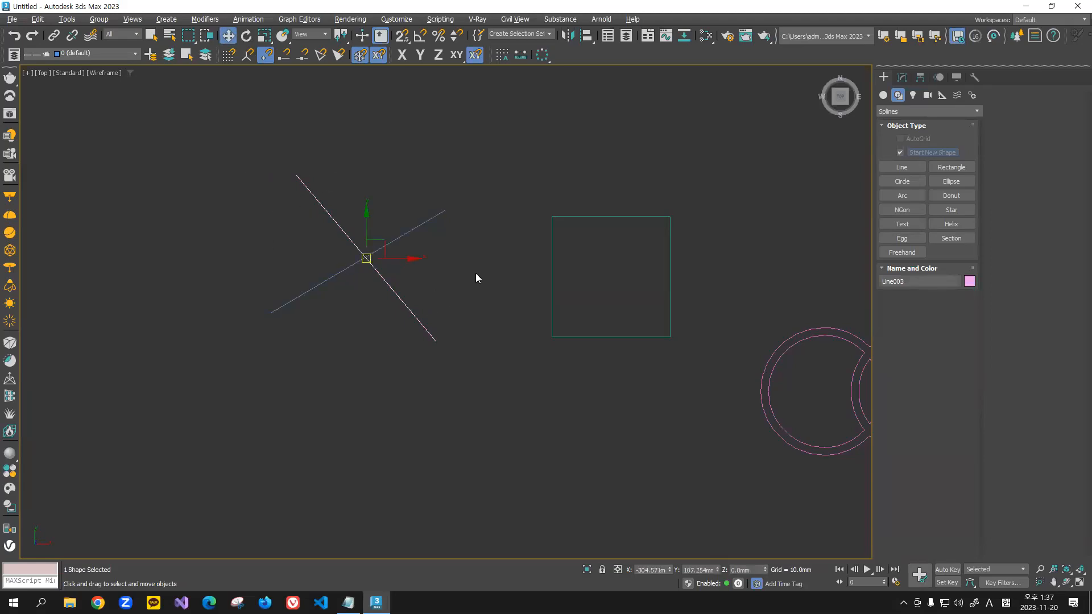
pyautogui.click(471, 253)
pyautogui.moveTo(478, 163); pyautogui.dragTo(428, 250)
pyautogui.moveTo(356, 163); pyautogui.dragTo(279, 221)
pyautogui.click(481, 174)
# Step: Select the line rising to the right and attach the other crossing line to it
pyautogui.scroll(3, 360, 257)
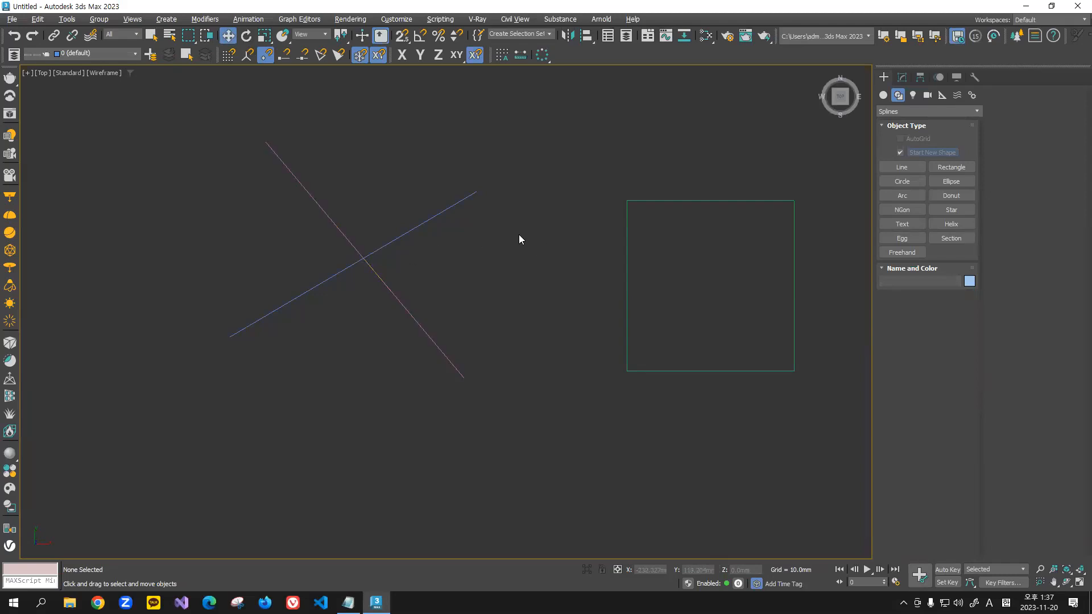
pyautogui.moveTo(459, 163); pyautogui.dragTo(460, 163)
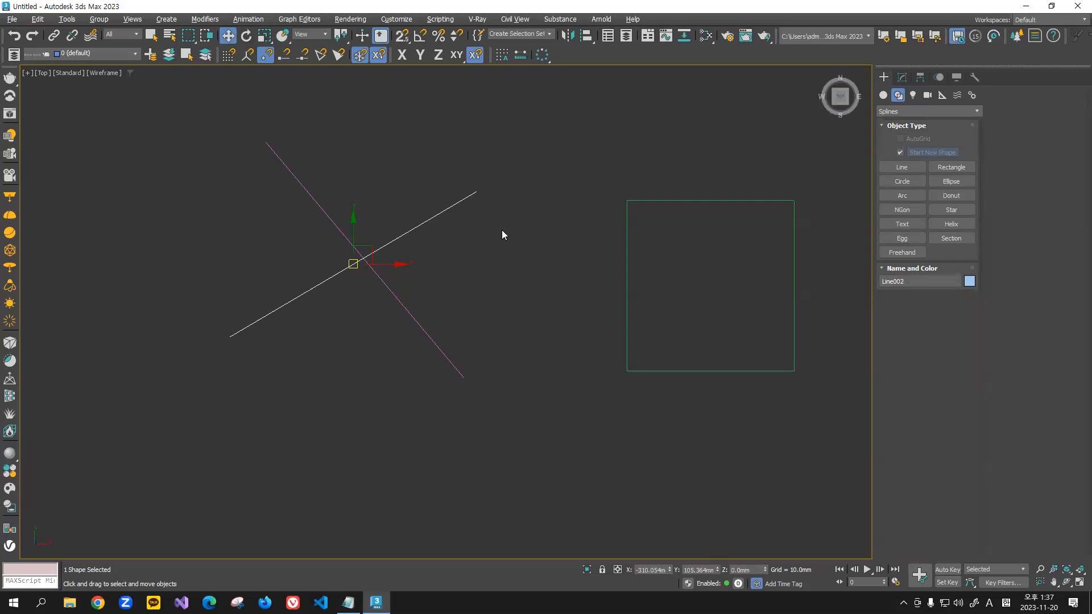
pyautogui.click(498, 259)
pyautogui.hotkey('ctrl', 'z')
pyautogui.click(903, 77)
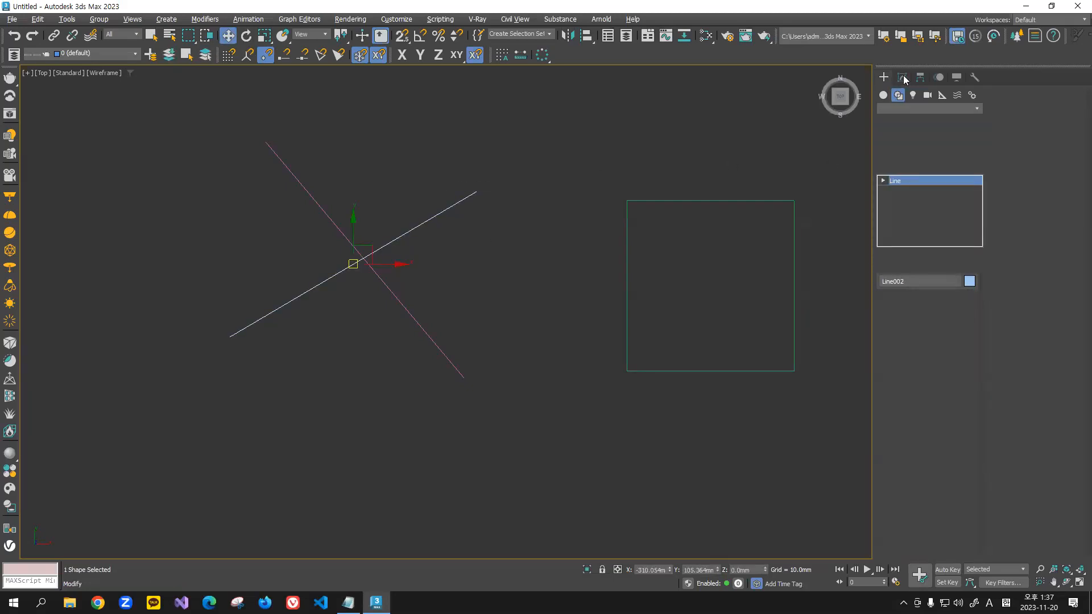
pyautogui.click(1005, 154)
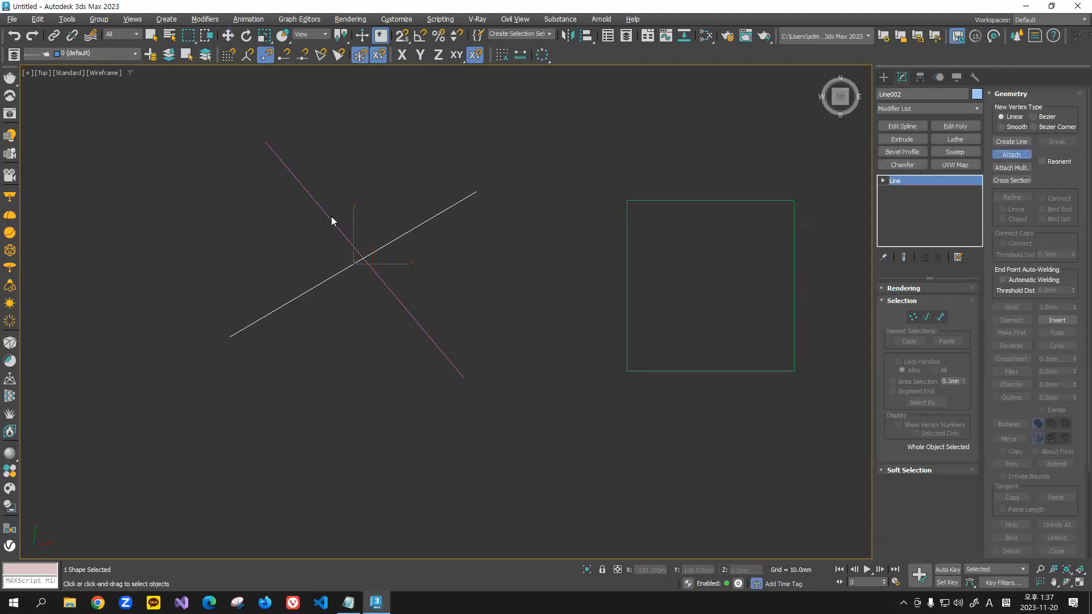
# Step: Insert vertices at the intersection of the two splines at vertex level using CrossInsert with a 0.1 mm threshold
pyautogui.click(913, 316)
pyautogui.scroll(2, 364, 257)
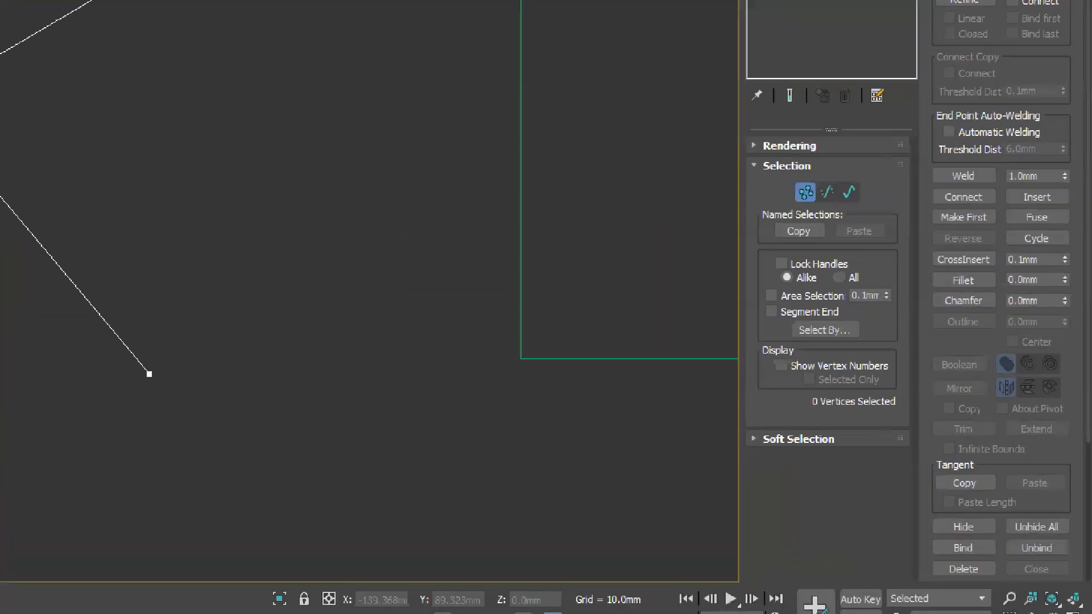
pyautogui.moveTo(890, 271); pyautogui.dragTo(976, 277)
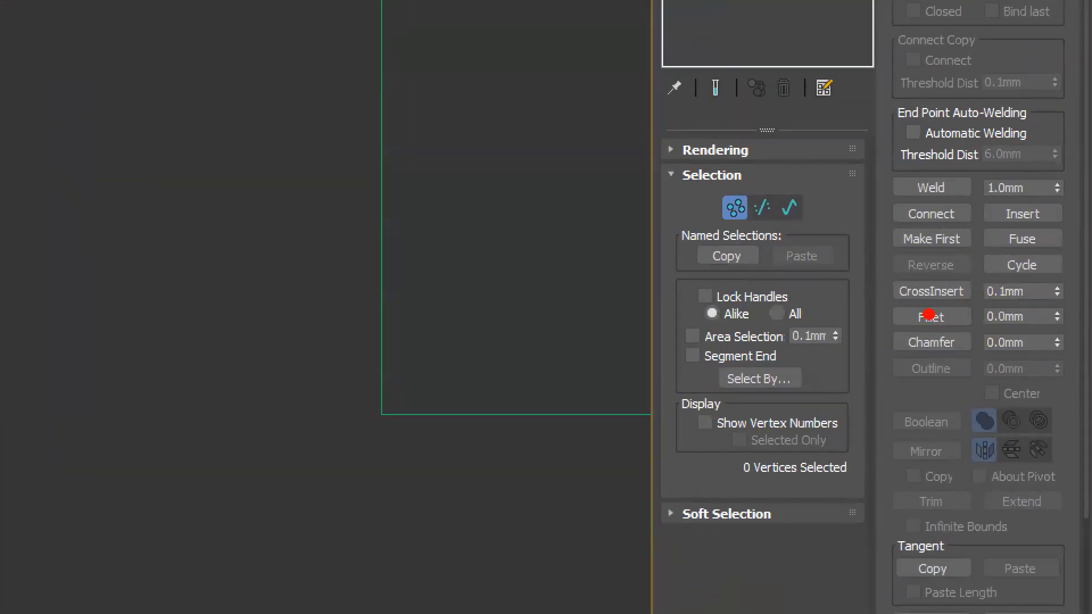
pyautogui.moveTo(976, 308); pyautogui.dragTo(1068, 307)
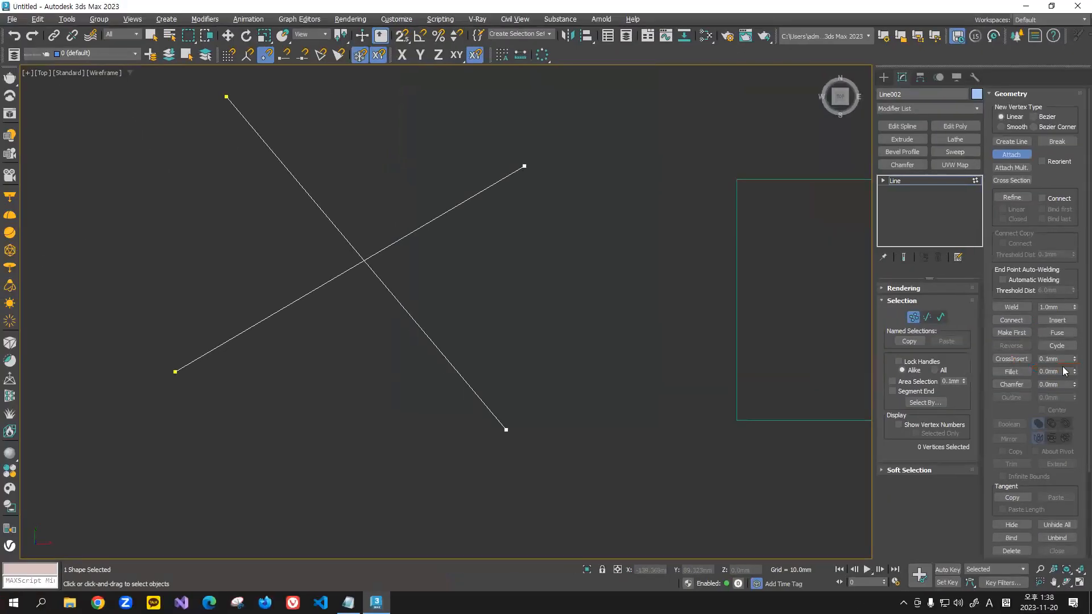
pyautogui.click(1015, 359)
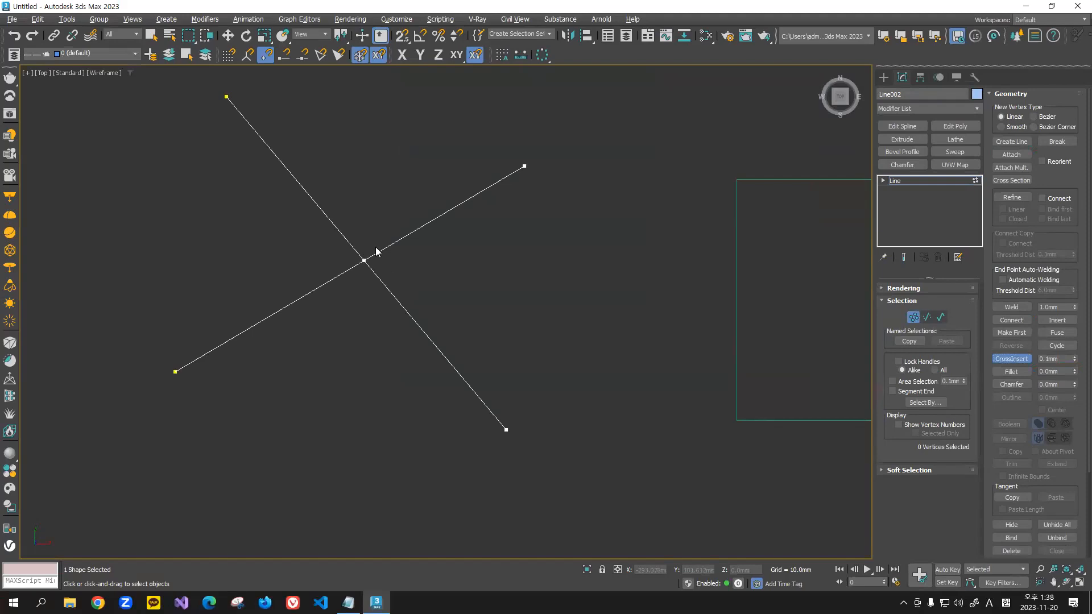
# Step: Move both coincident vertices at the crossing upward together and clear the vertex selection
pyautogui.click(227, 35)
pyautogui.moveTo(353, 248); pyautogui.dragTo(364, 161)
pyautogui.click(483, 226)
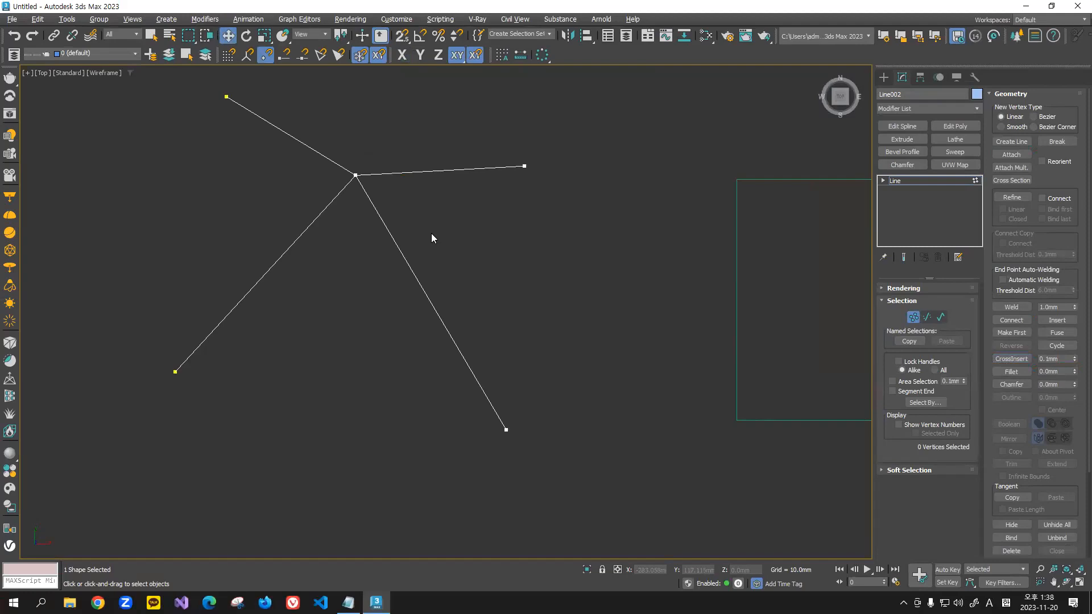
# Step: Select the segments around the crossing at segment level to check how the splines are split
pyautogui.scroll(2, 368, 185)
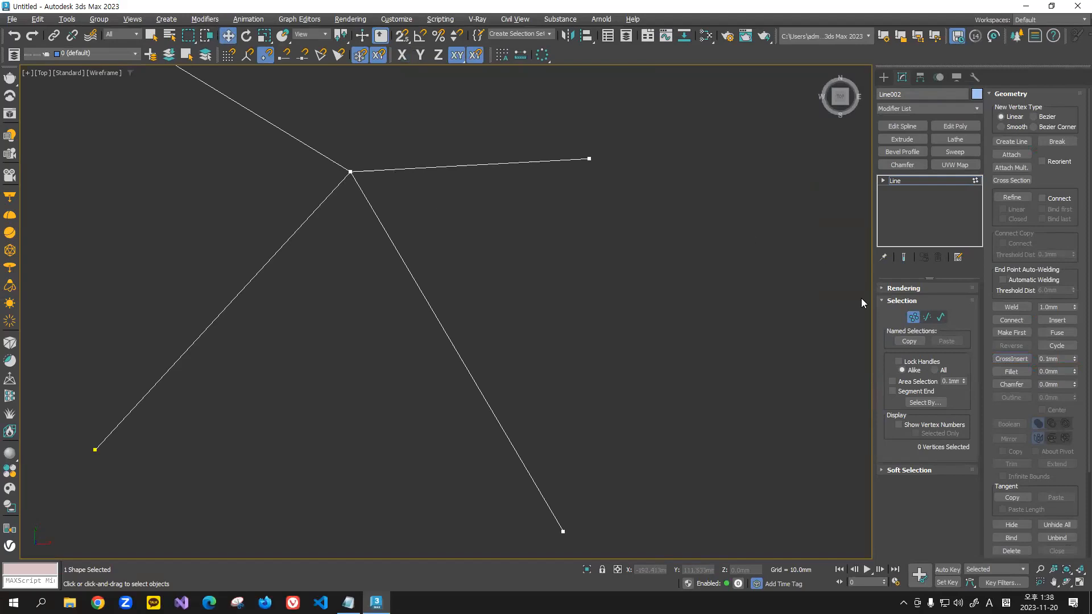
pyautogui.click(927, 317)
pyautogui.moveTo(514, 132); pyautogui.dragTo(475, 229)
pyautogui.moveTo(305, 292); pyautogui.dragTo(205, 236)
pyautogui.moveTo(549, 233); pyautogui.dragTo(451, 325)
pyautogui.moveTo(341, 282); pyautogui.dragTo(198, 190)
pyautogui.click(355, 170)
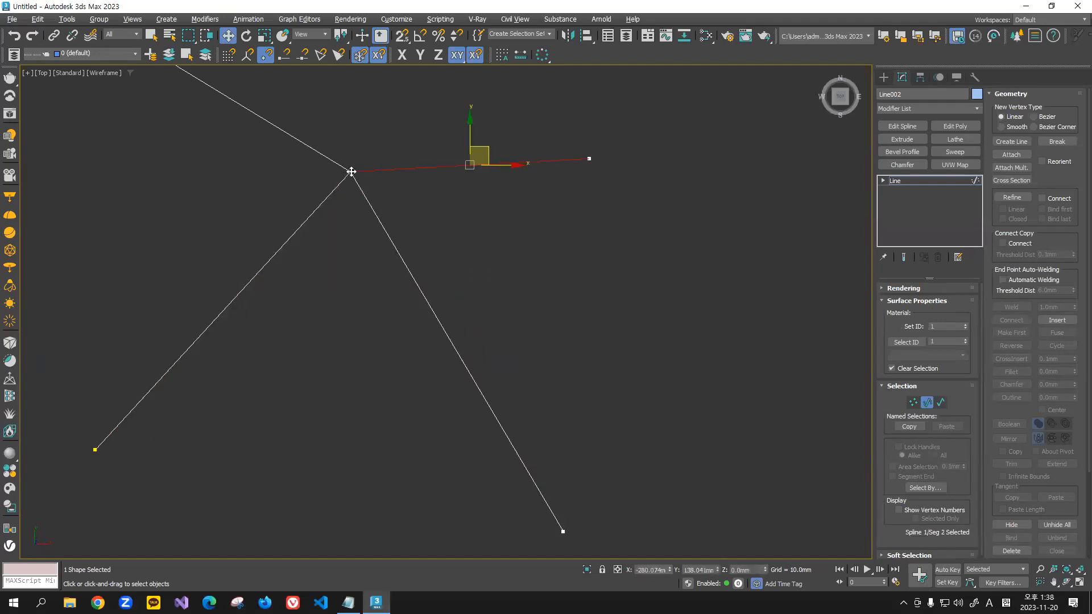
pyautogui.click(378, 143)
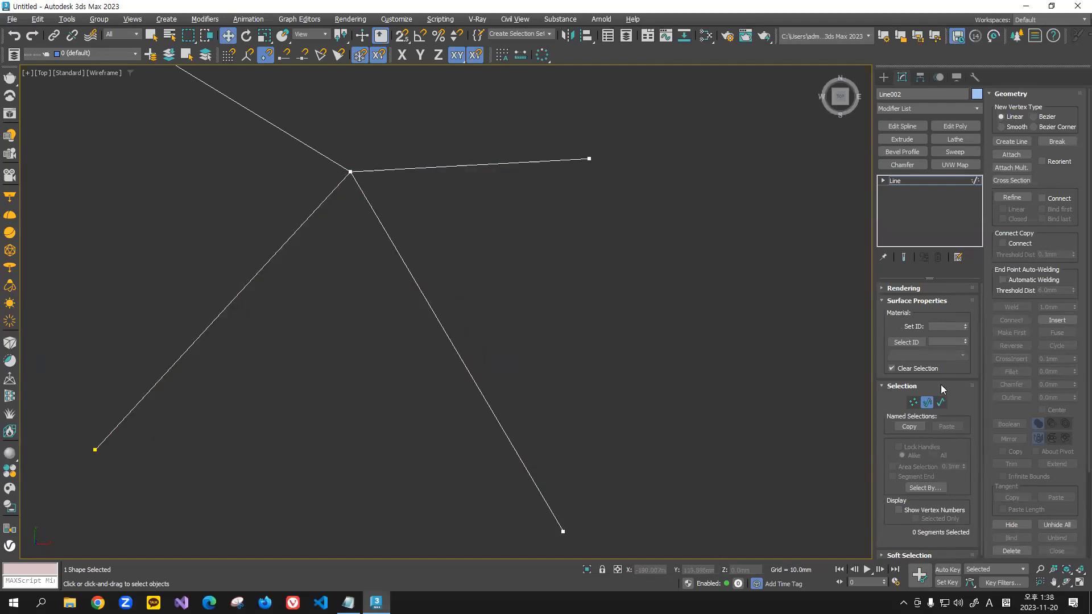
# Step: Try moving only one of the coincident crossing vertices downward at vertex level, and undo the move
pyautogui.click(913, 402)
pyautogui.click(350, 171)
pyautogui.moveTo(367, 157); pyautogui.dragTo(354, 254)
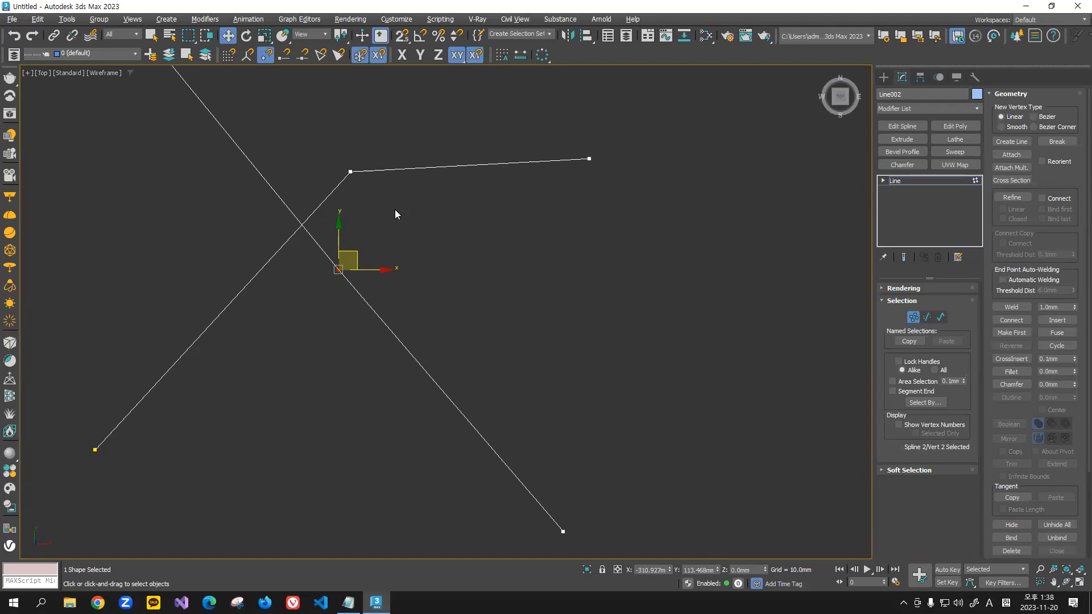
pyautogui.click(405, 246)
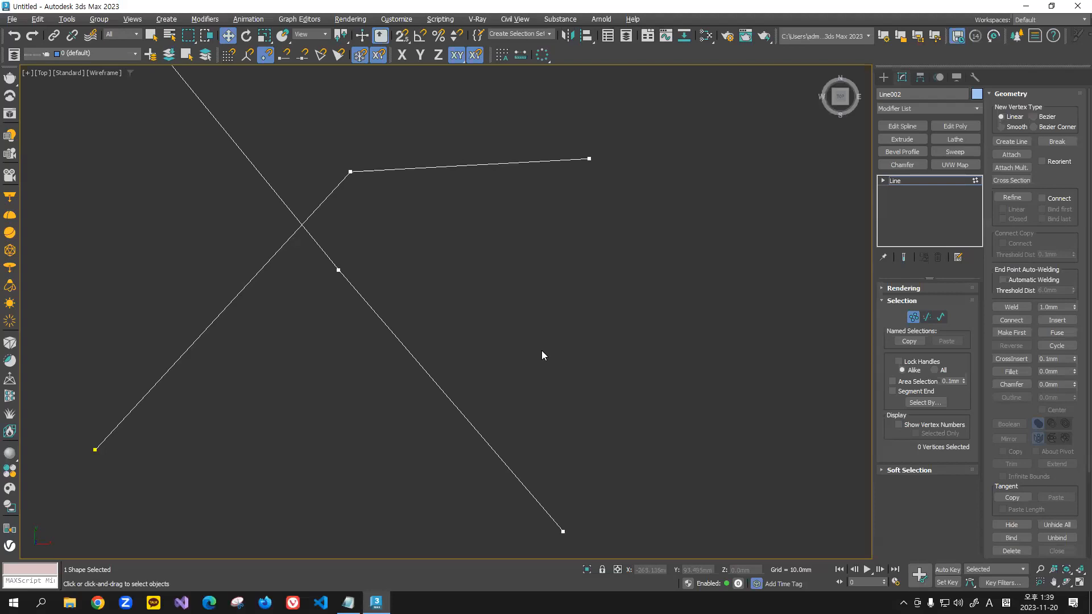
pyautogui.hotkey('ctrl', 'z')
pyautogui.hotkey('ctrl', 'z')
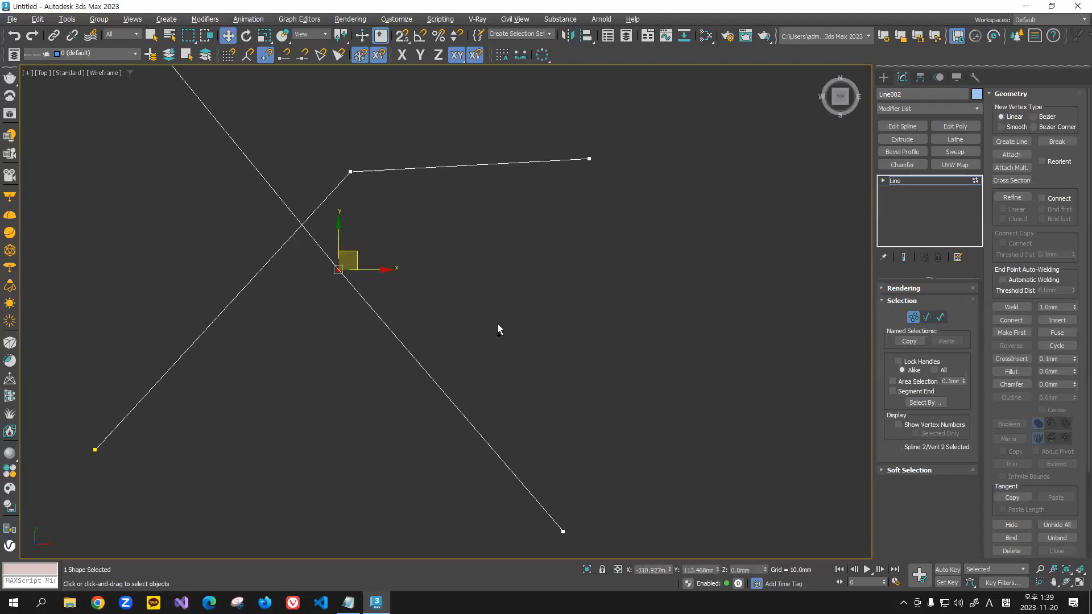
# Step: Select both coincident vertices at the crossing and break them
pyautogui.click(419, 128)
pyautogui.moveTo(409, 137); pyautogui.dragTo(424, 158, button='middle')
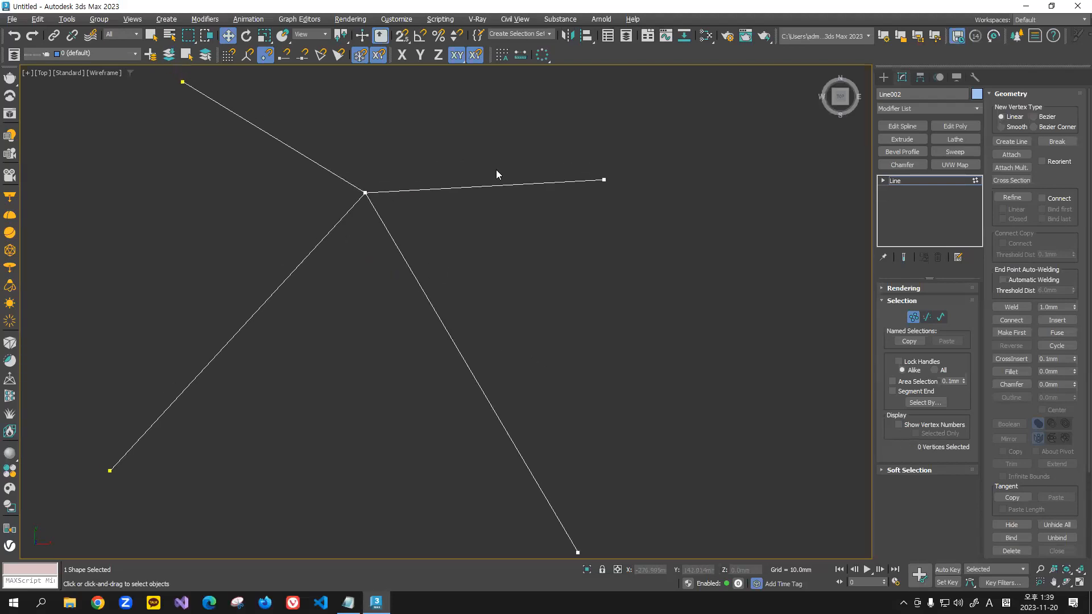
pyautogui.moveTo(254, 369); pyautogui.dragTo(255, 369)
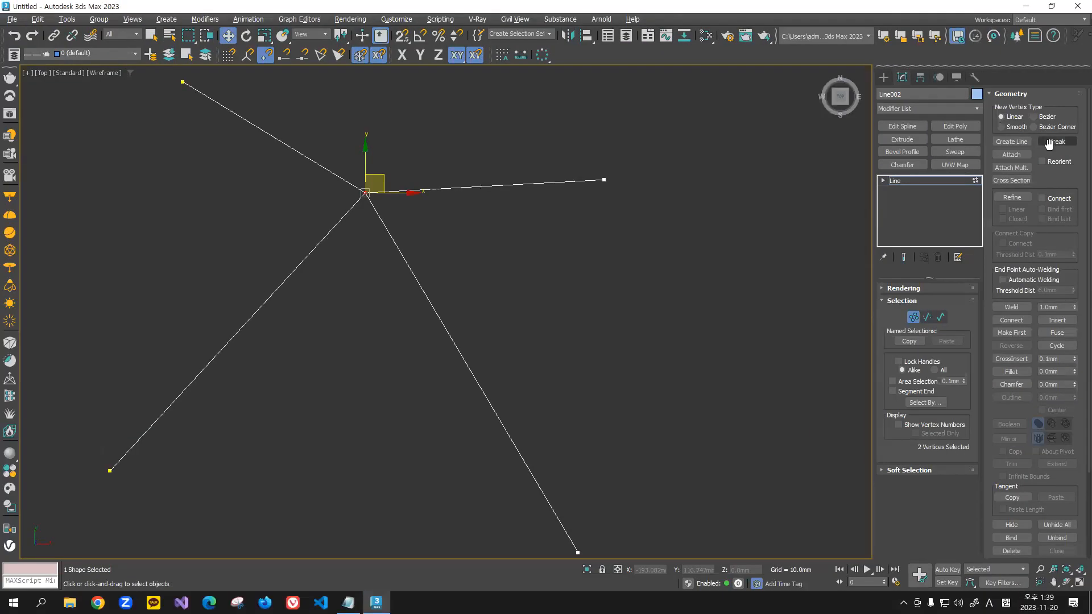
pyautogui.click(1025, 286)
# Step: Move the four broken end vertices away from one another so the four line pieces are separated
pyautogui.click(365, 192)
pyautogui.moveTo(383, 178); pyautogui.dragTo(335, 200)
pyautogui.click(350, 250)
pyautogui.click(365, 193)
pyautogui.moveTo(382, 179); pyautogui.dragTo(359, 237)
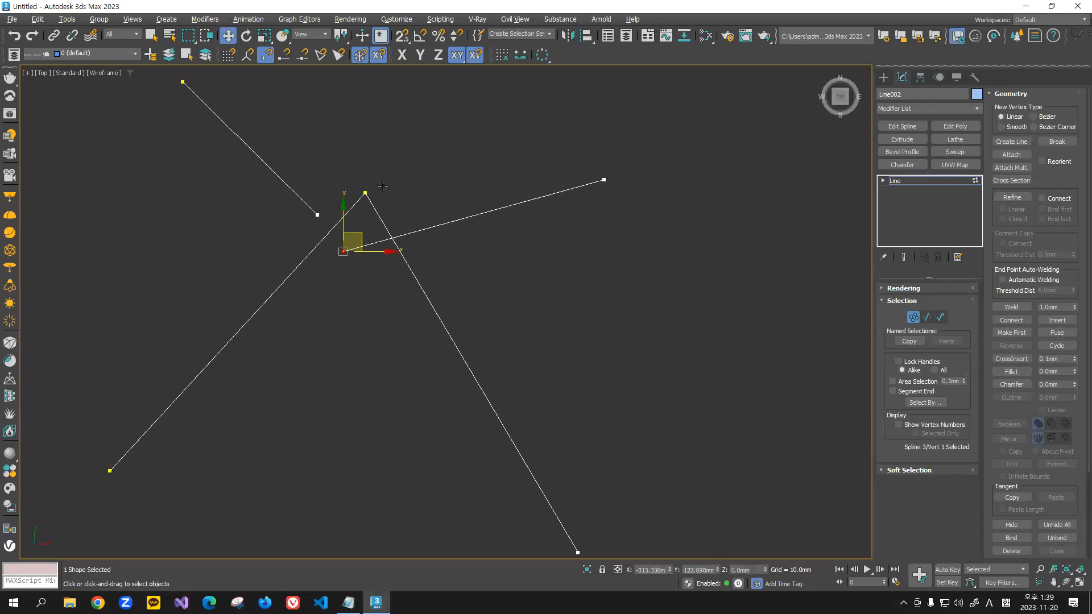
pyautogui.moveTo(381, 178); pyautogui.dragTo(353, 202)
pyautogui.click(363, 191)
pyautogui.click(370, 163)
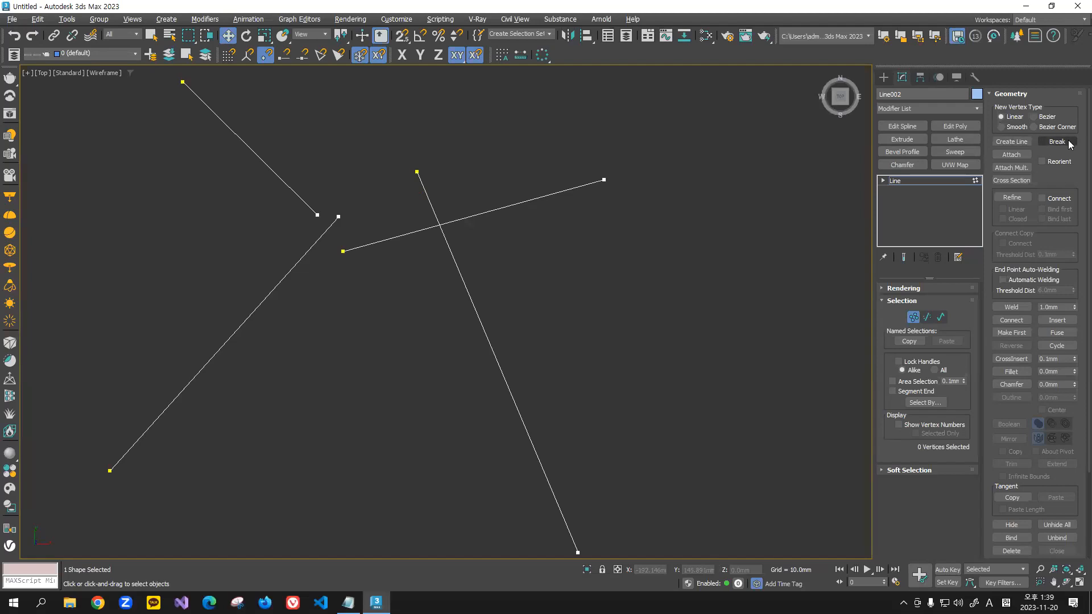
# Step: Select the four loose inner end vertices, fuse them at one point and weld them with a 1.0 mm threshold
pyautogui.moveTo(285, 116); pyautogui.dragTo(465, 293)
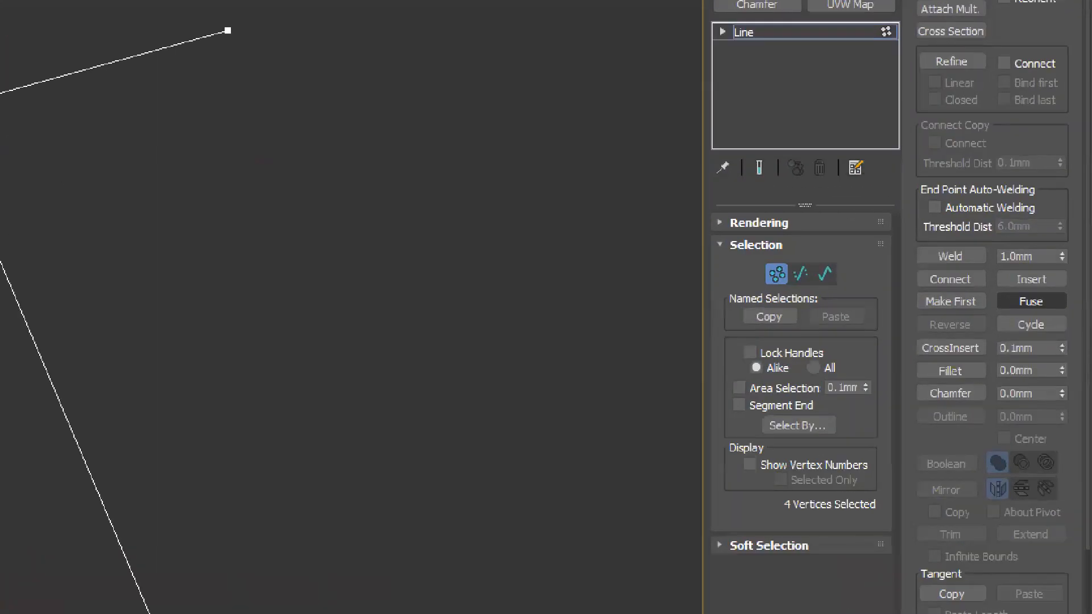
pyautogui.click(1017, 311)
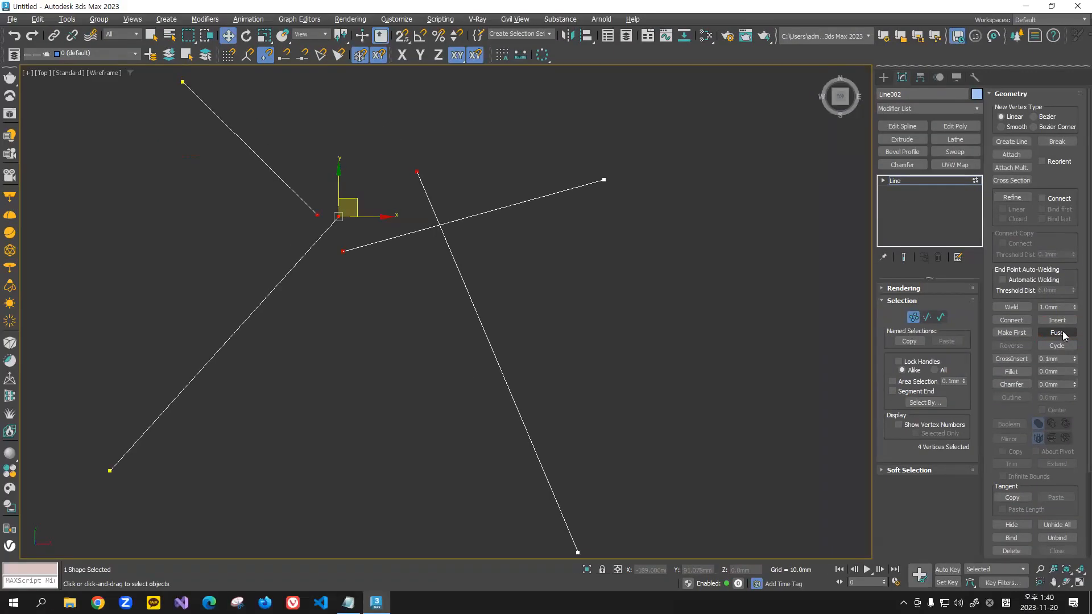
pyautogui.click(1022, 301)
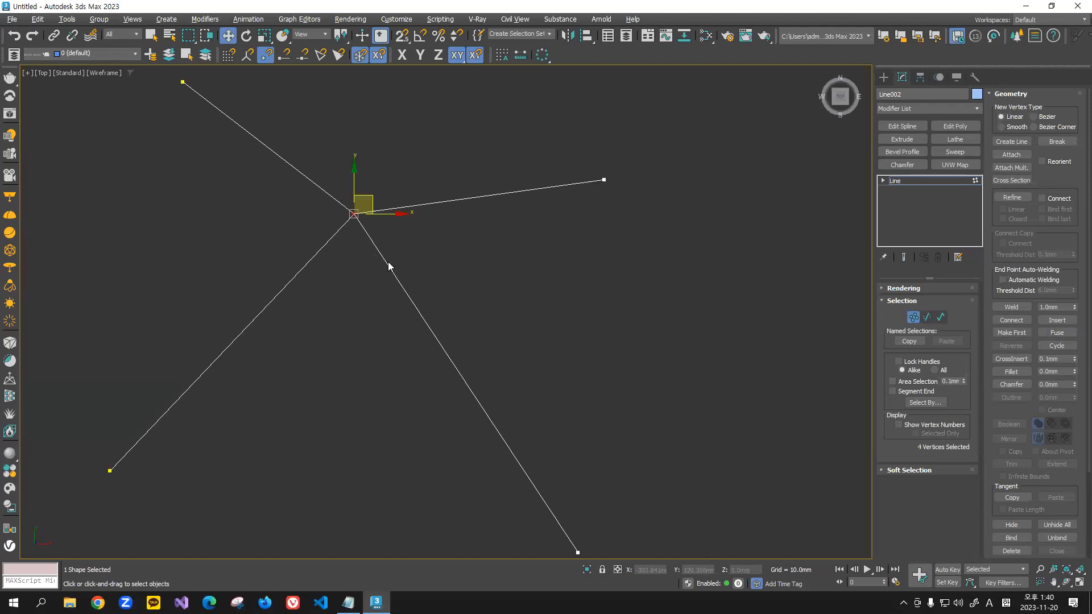
pyautogui.moveTo(333, 165); pyautogui.dragTo(421, 272)
pyautogui.click(1013, 308)
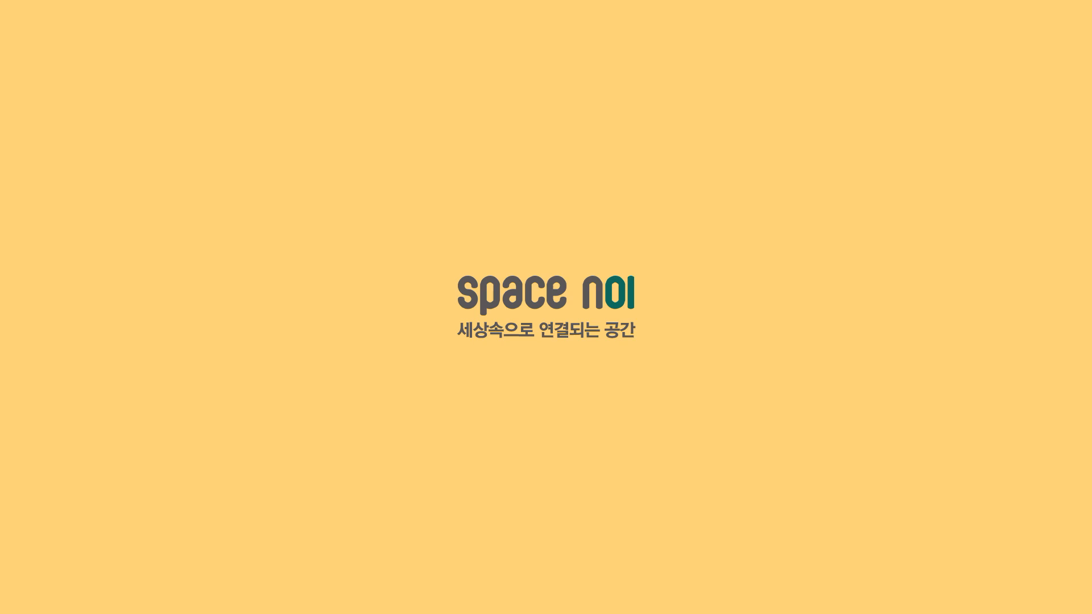